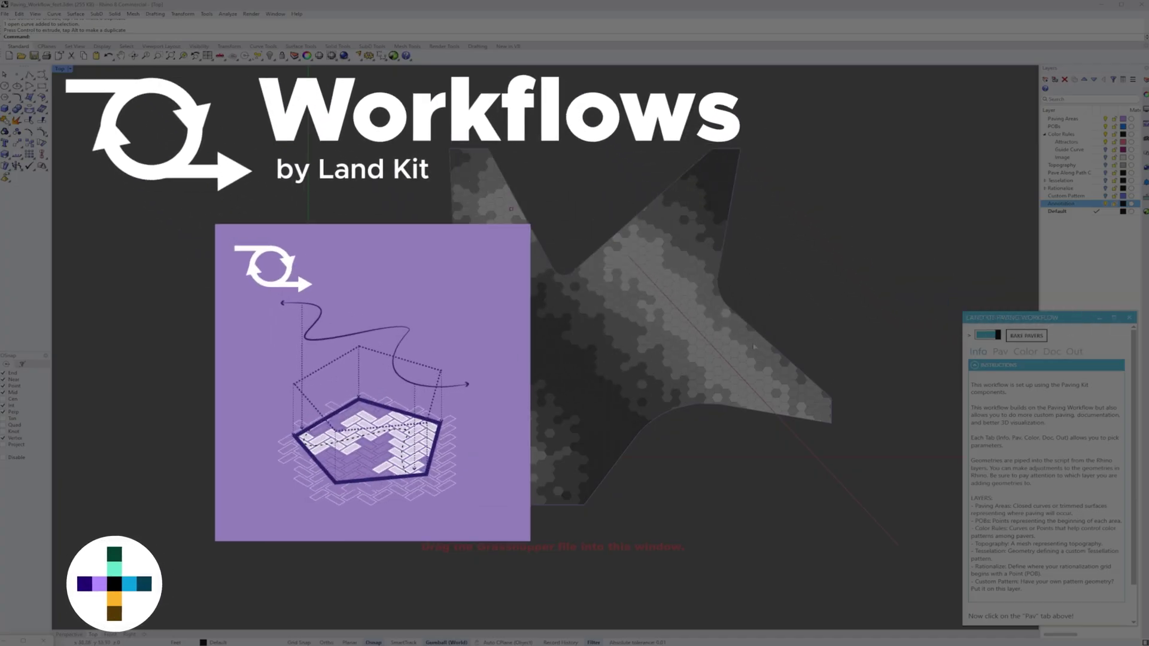
Step: Drag the attractor curve slightly left so the hex paver shading updates
click(762, 406)
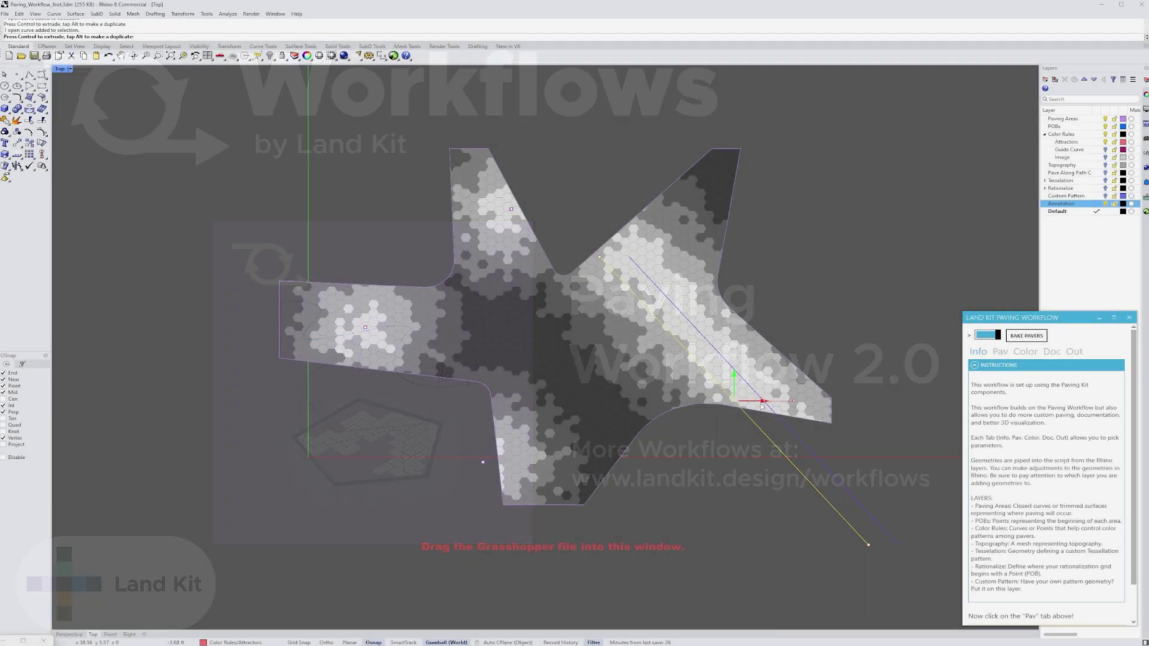
drag(761, 405, 744, 405)
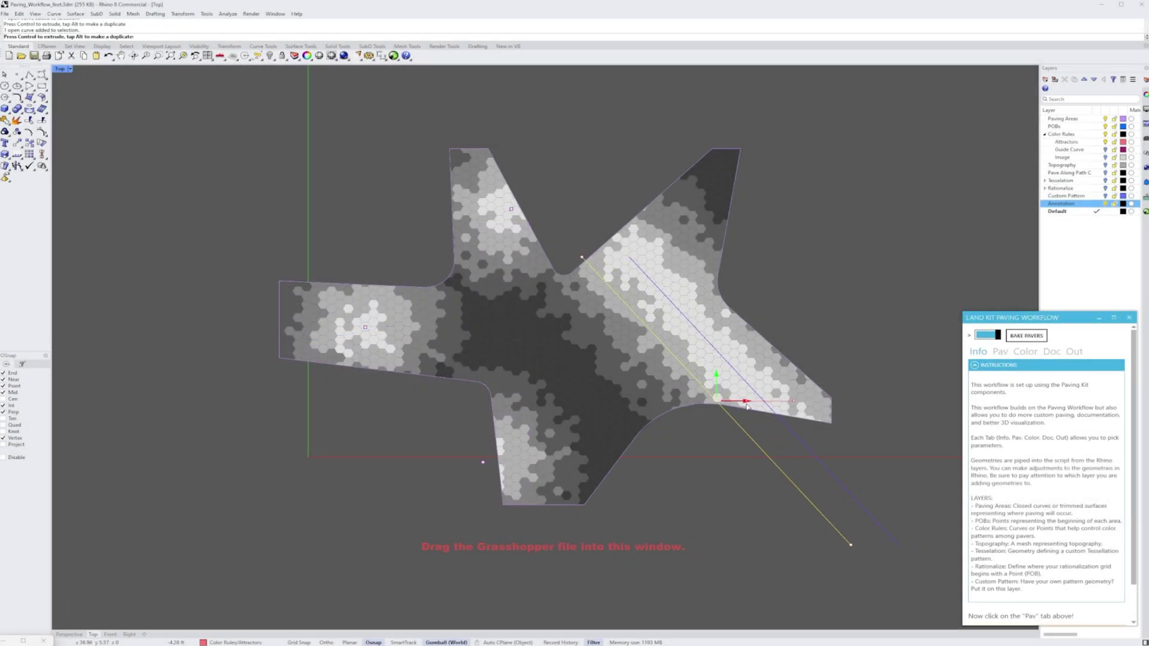
Step: Deselect the curve, then pause and resume the Land Kit paving workflow to regenerate the pavers
click(769, 323)
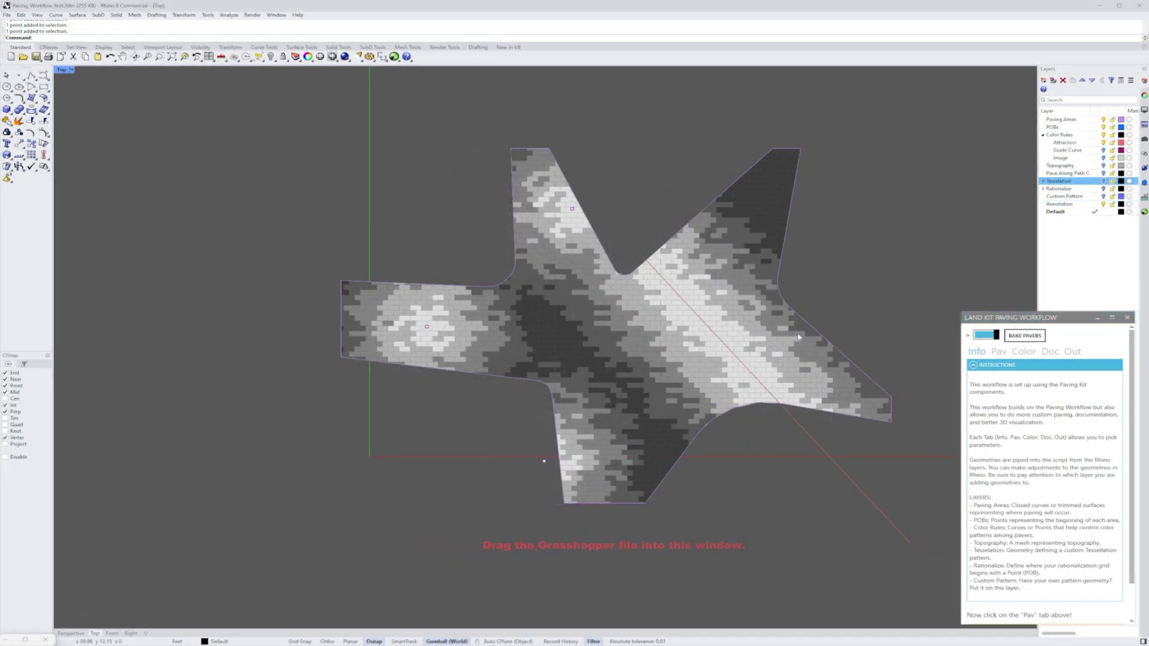
click(1052, 320)
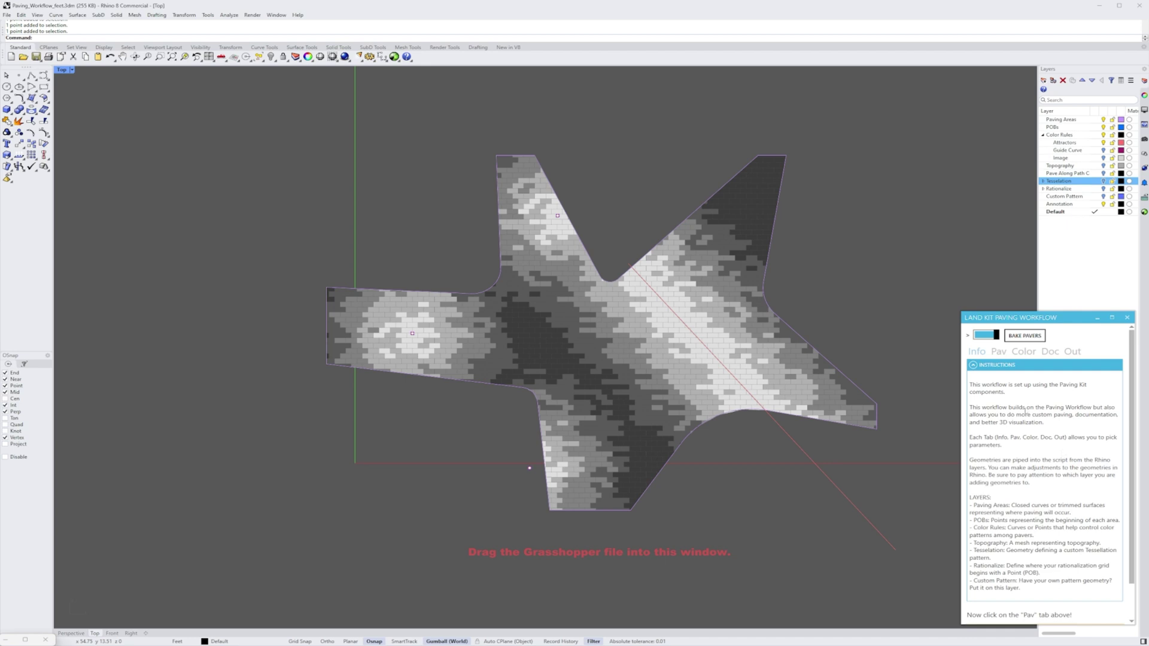
click(985, 336)
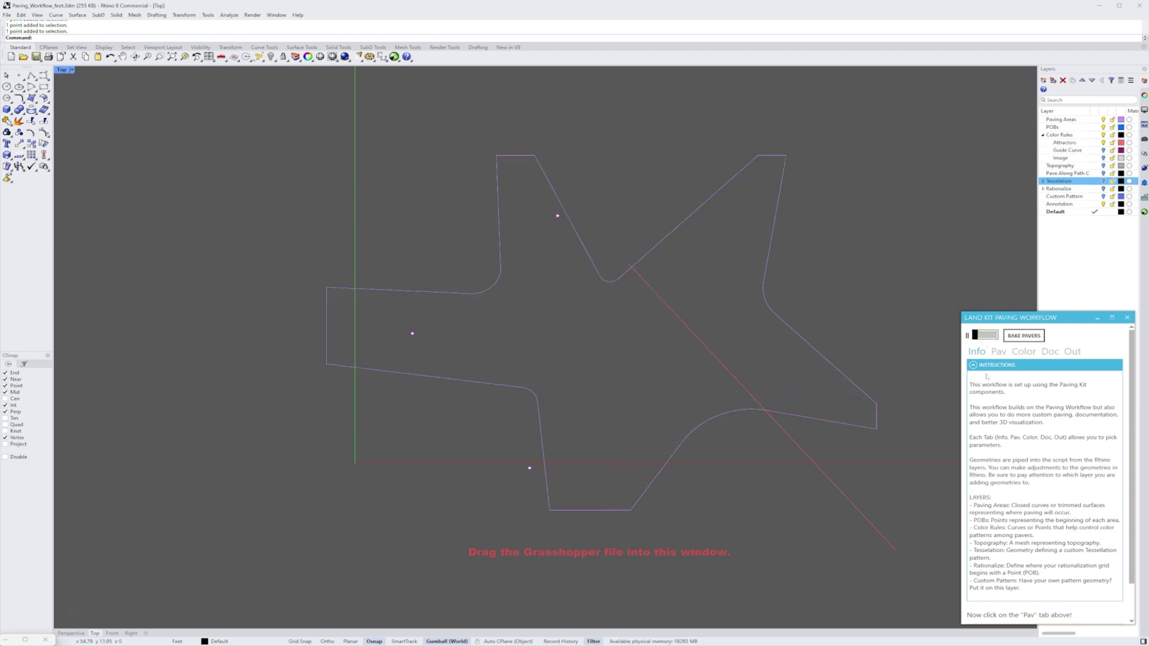
click(975, 335)
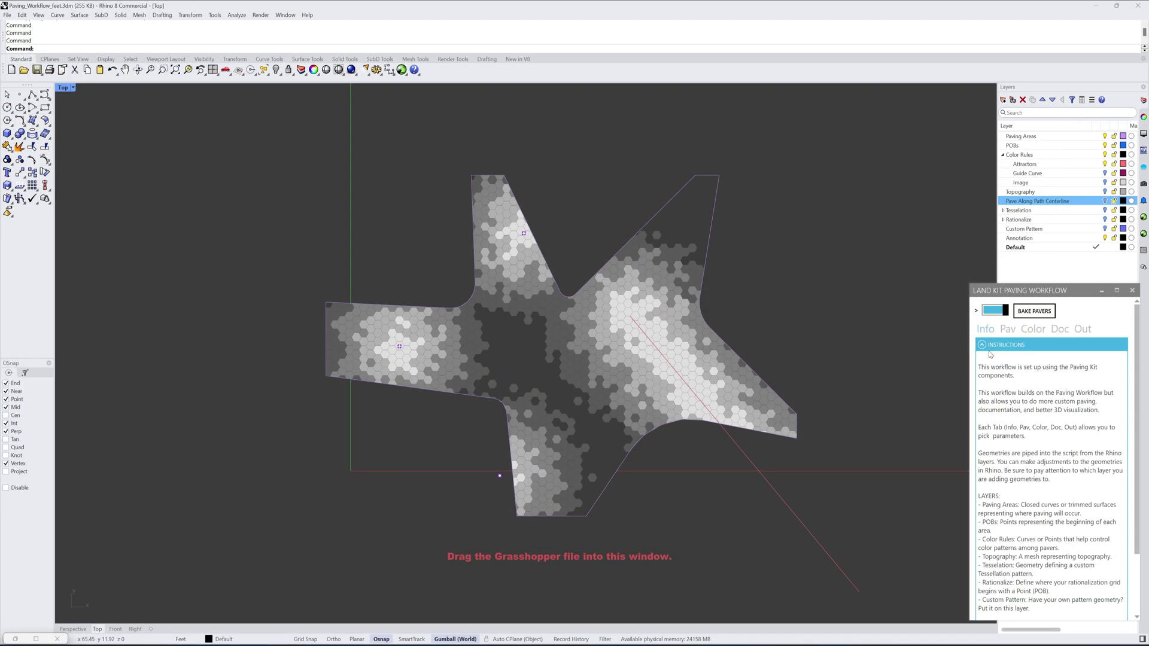
Step: In the Pav settings, try the Running Bond and Herringbone pattern types, then choose Custom
click(1009, 331)
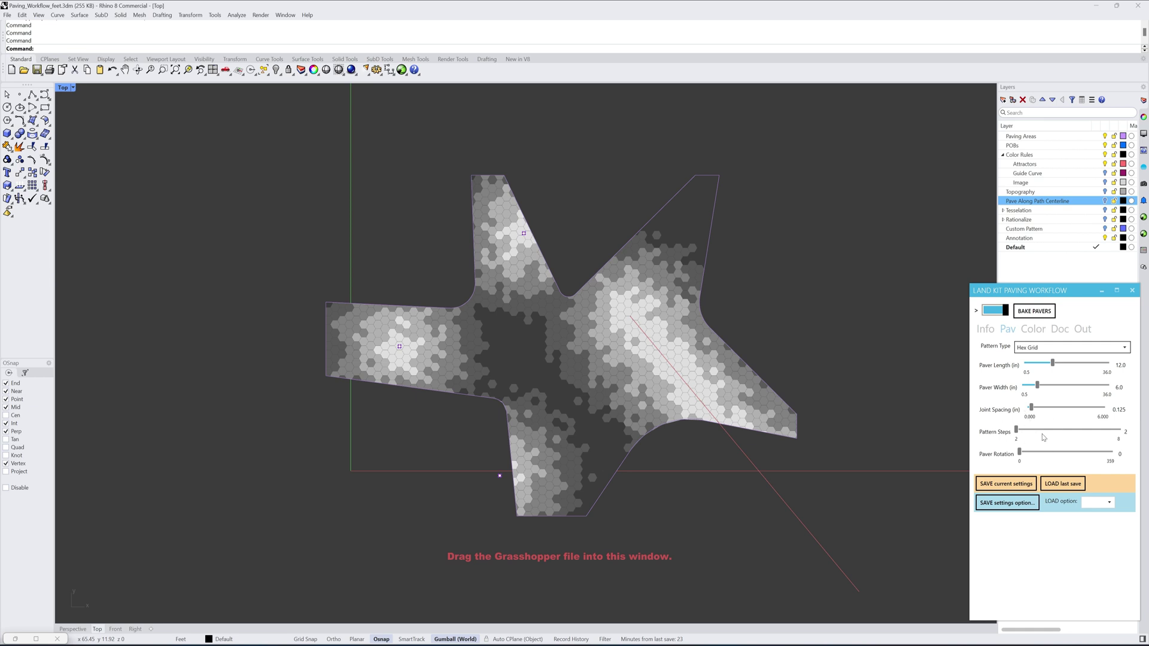
click(1128, 349)
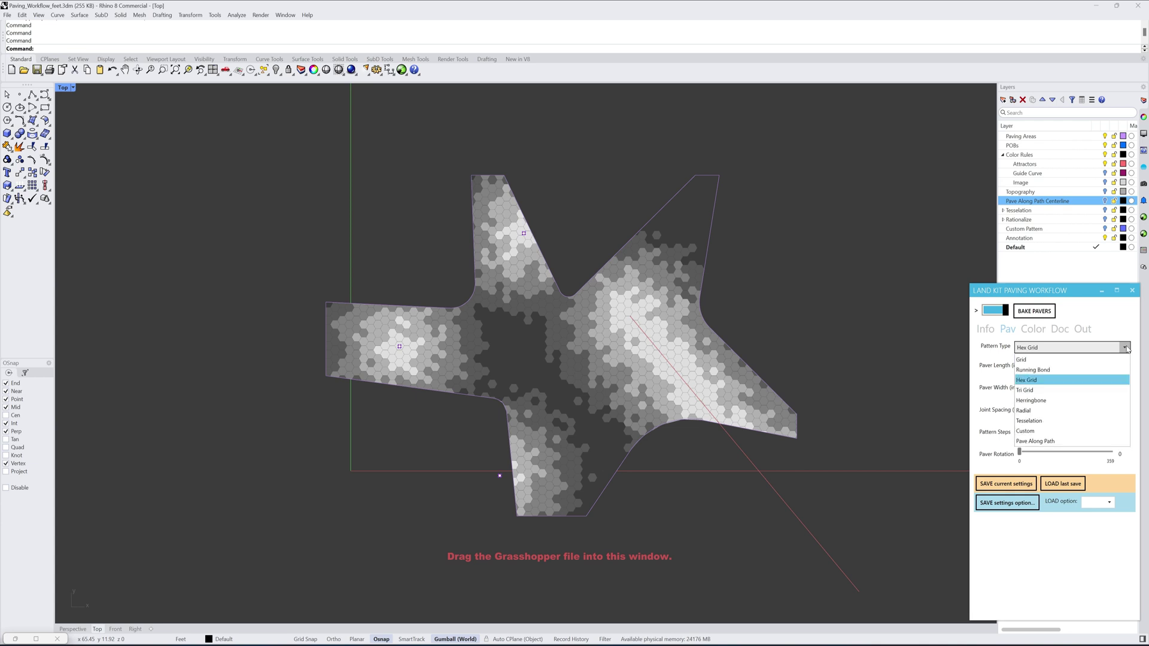
click(1071, 369)
click(1071, 348)
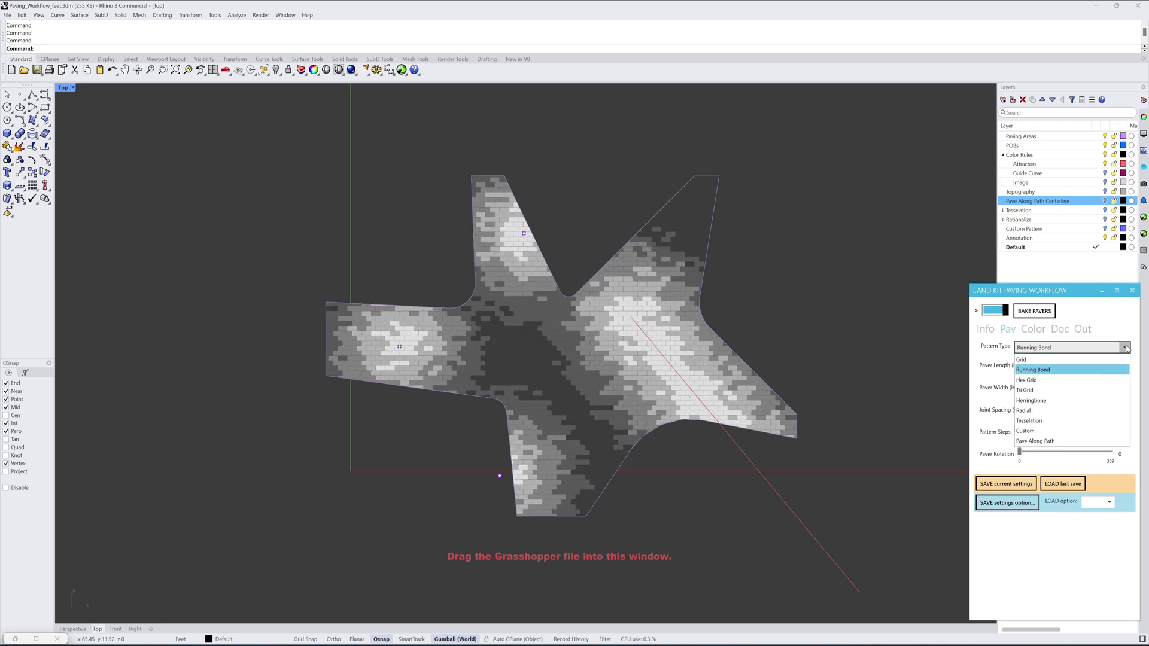
click(1054, 401)
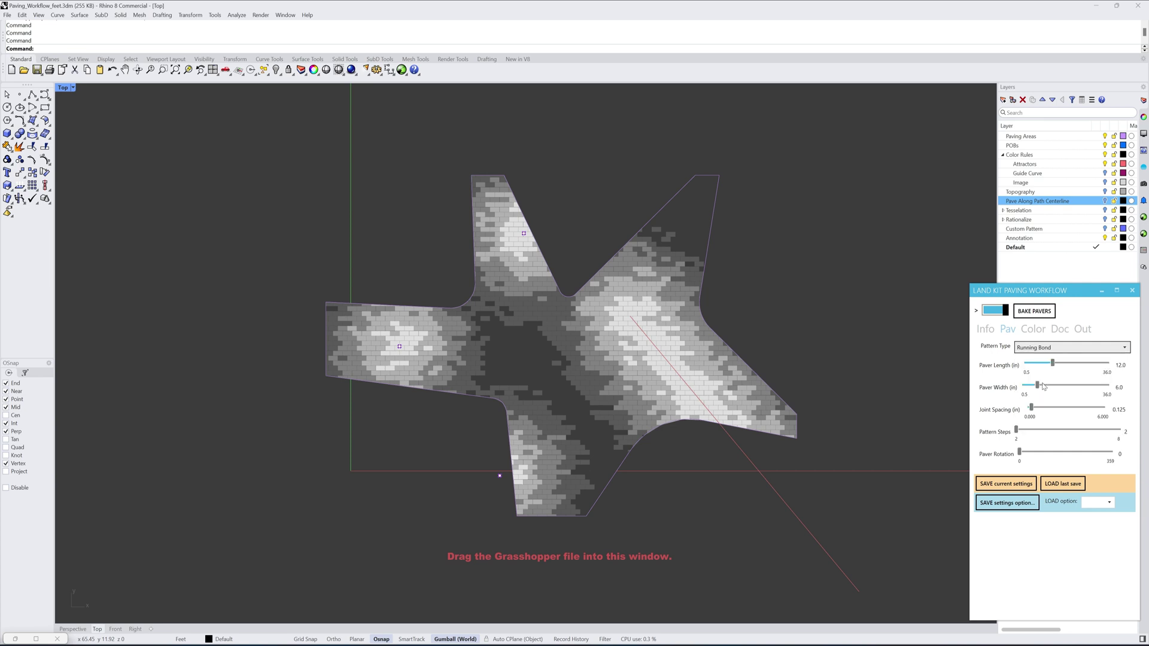
click(1128, 347)
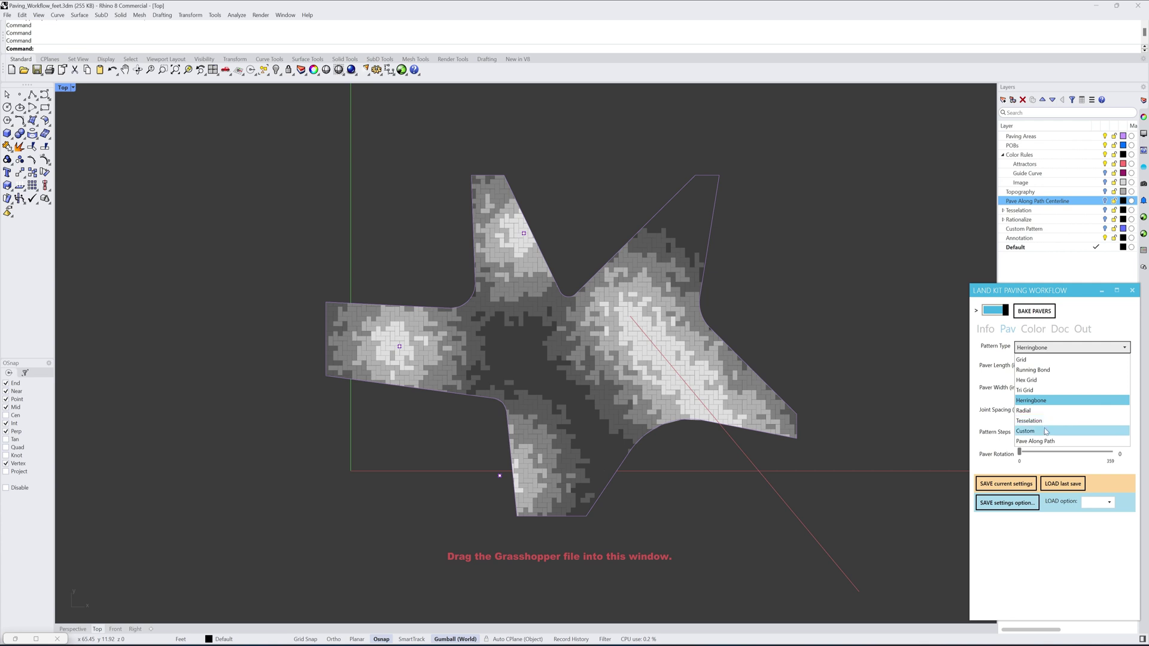
click(1045, 431)
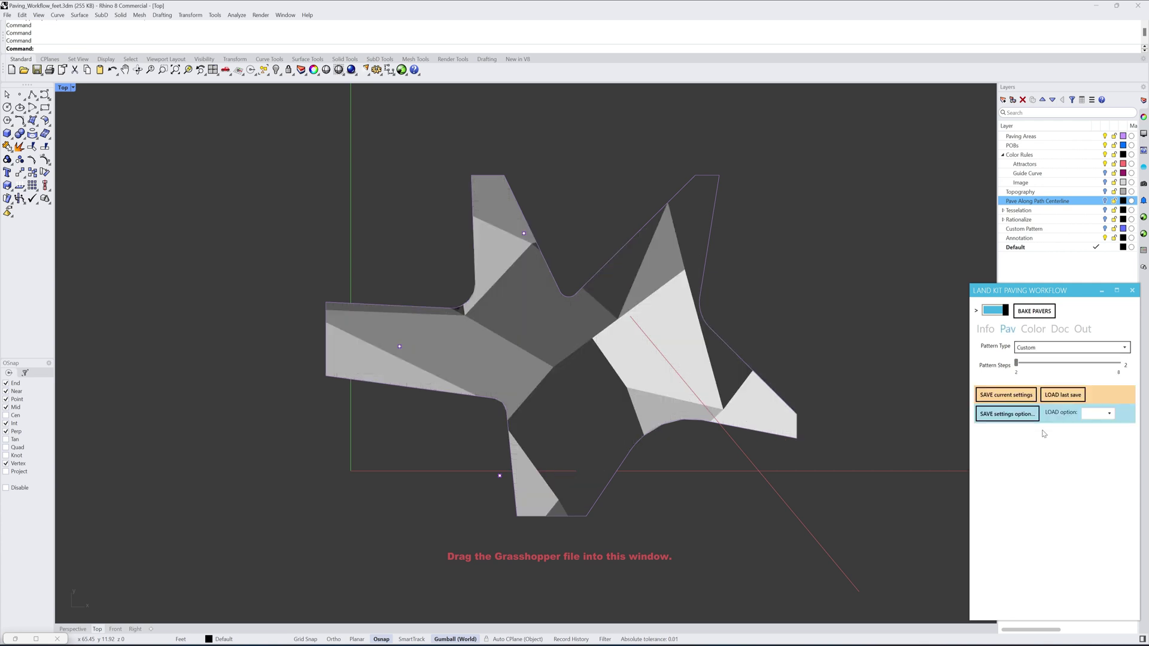
Step: Turn on the Custom Pattern layer and select its closed outline curves one by one to inspect them
click(1104, 229)
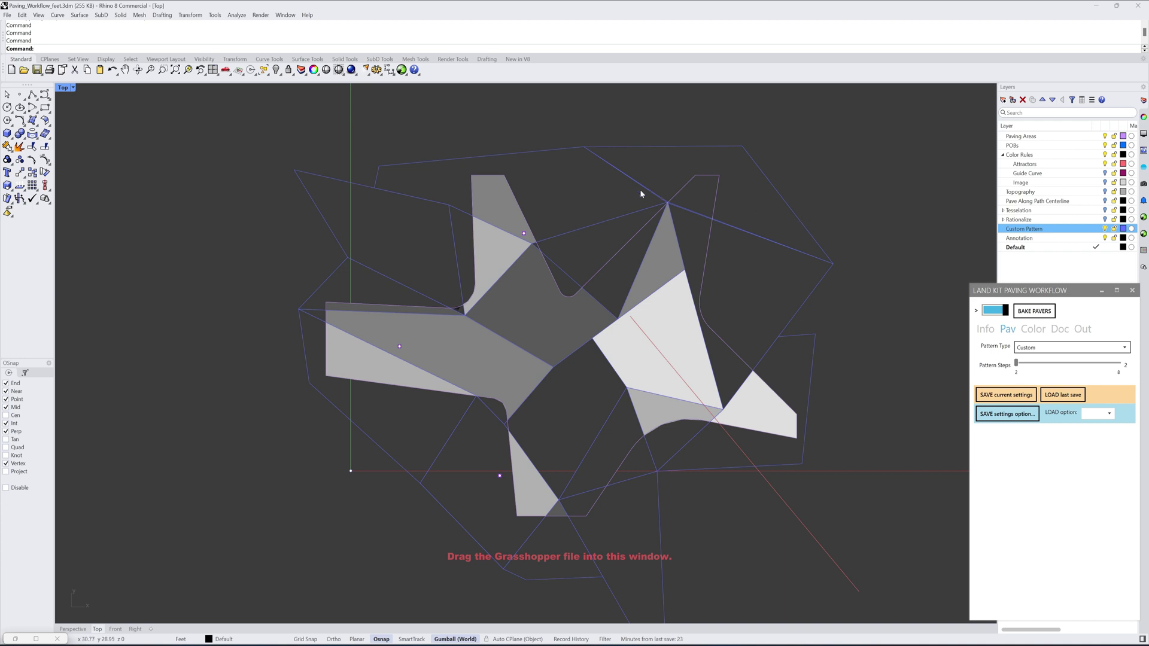
click(638, 213)
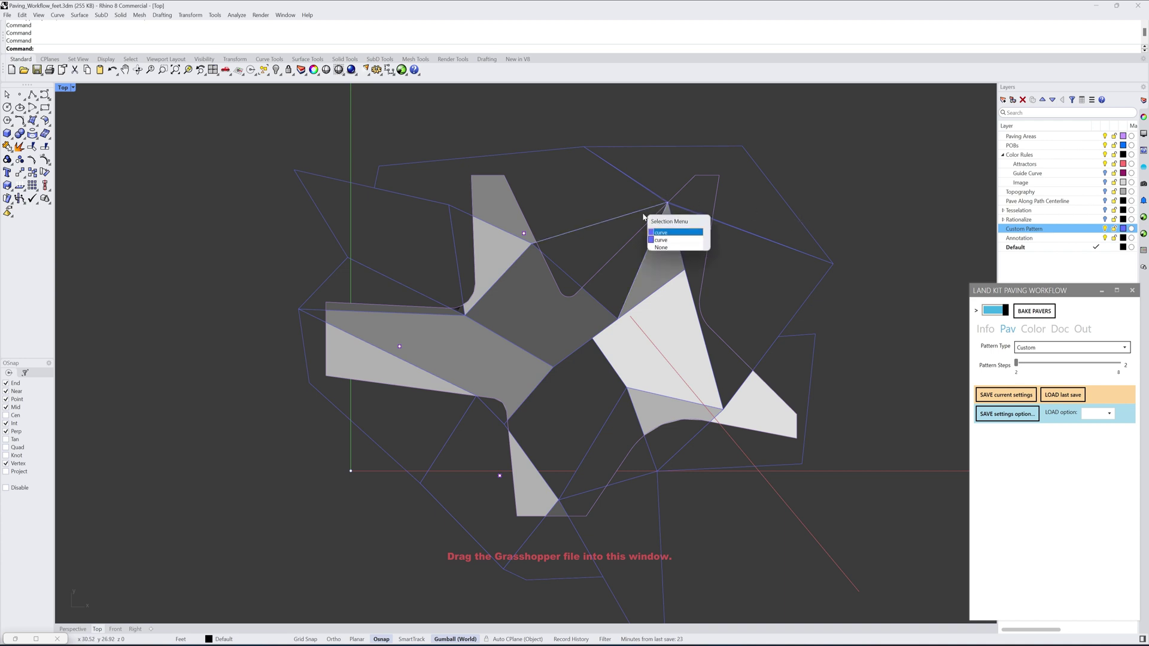
click(663, 245)
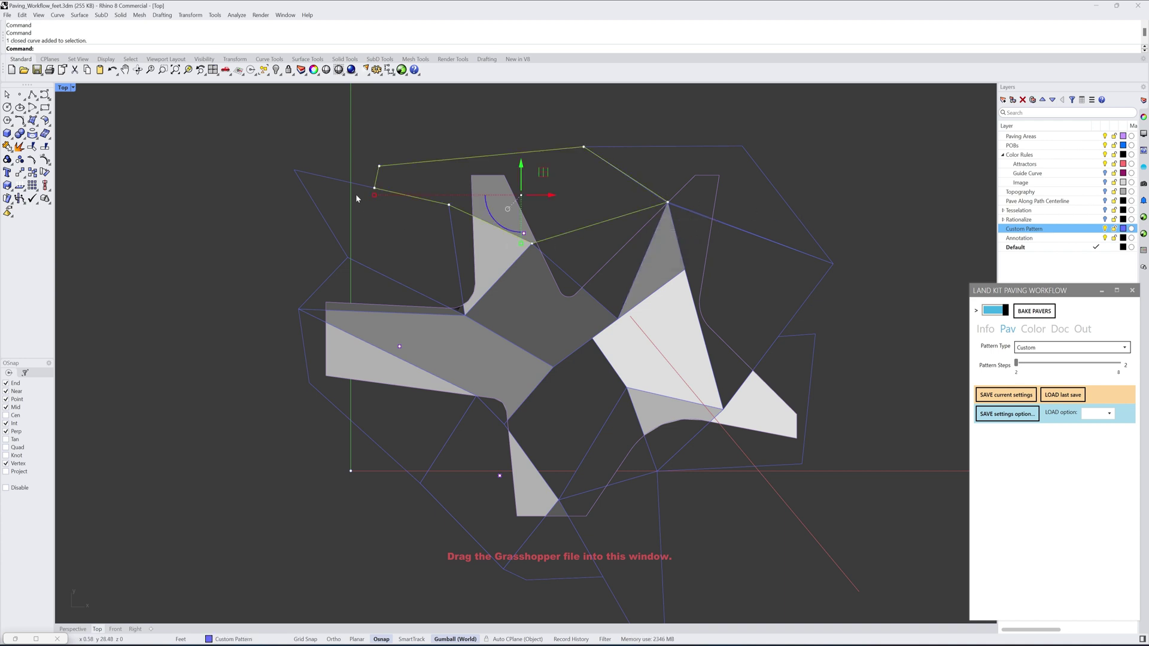
click(338, 178)
click(338, 273)
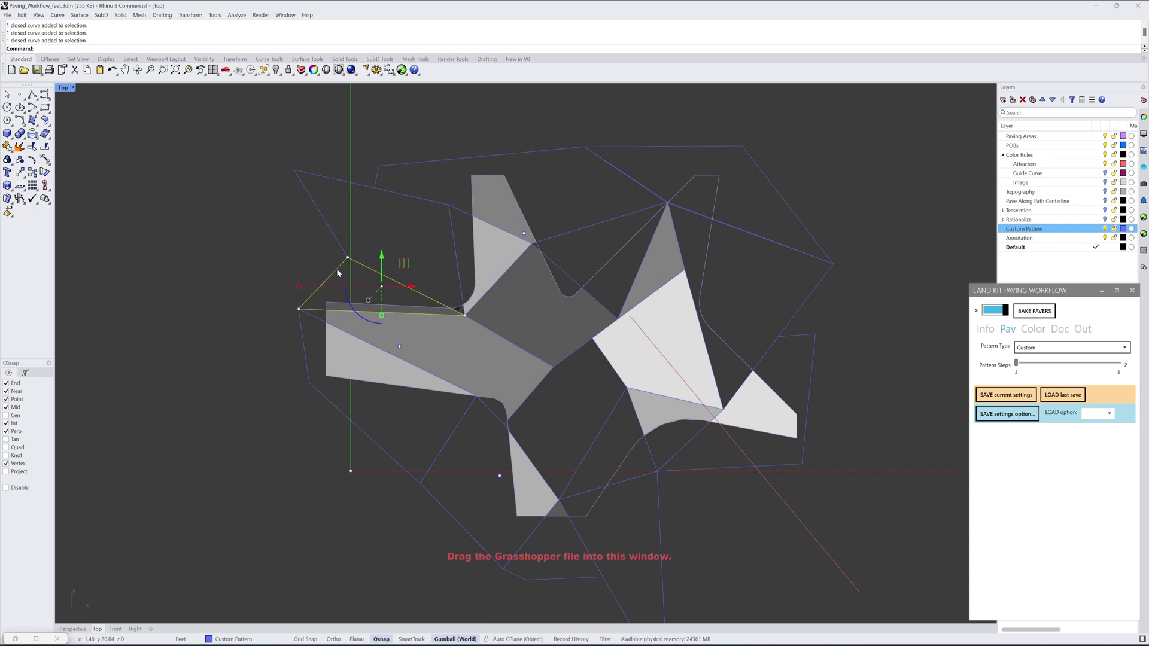
click(368, 439)
click(432, 500)
click(569, 524)
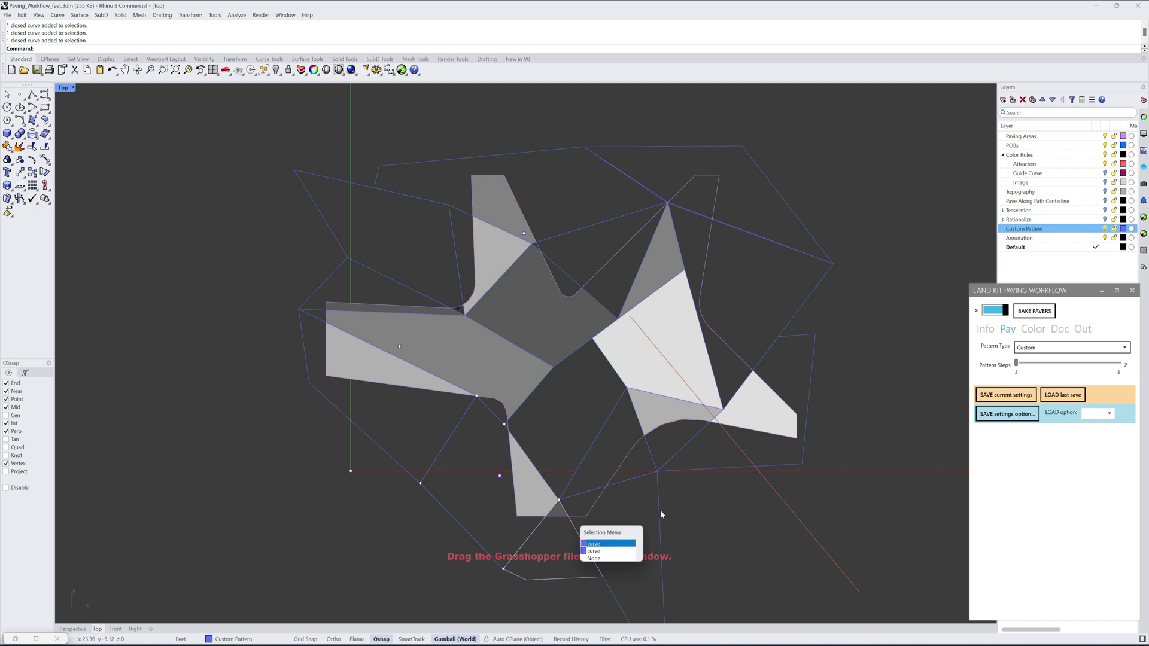
key(Return)
click(703, 501)
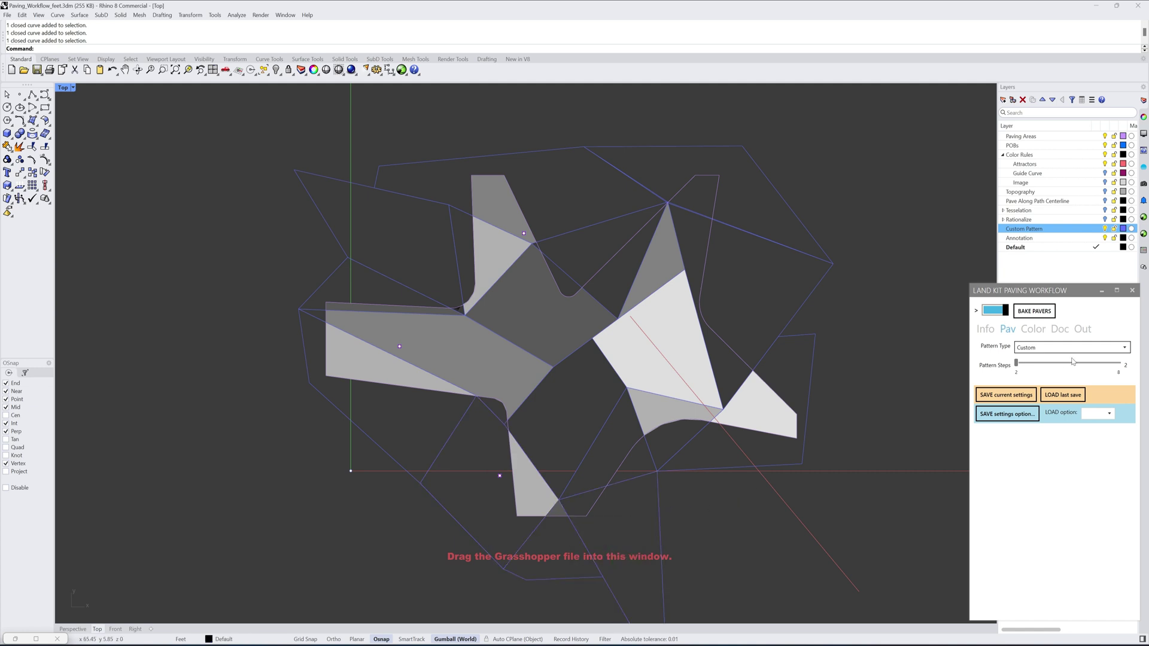
click(1124, 347)
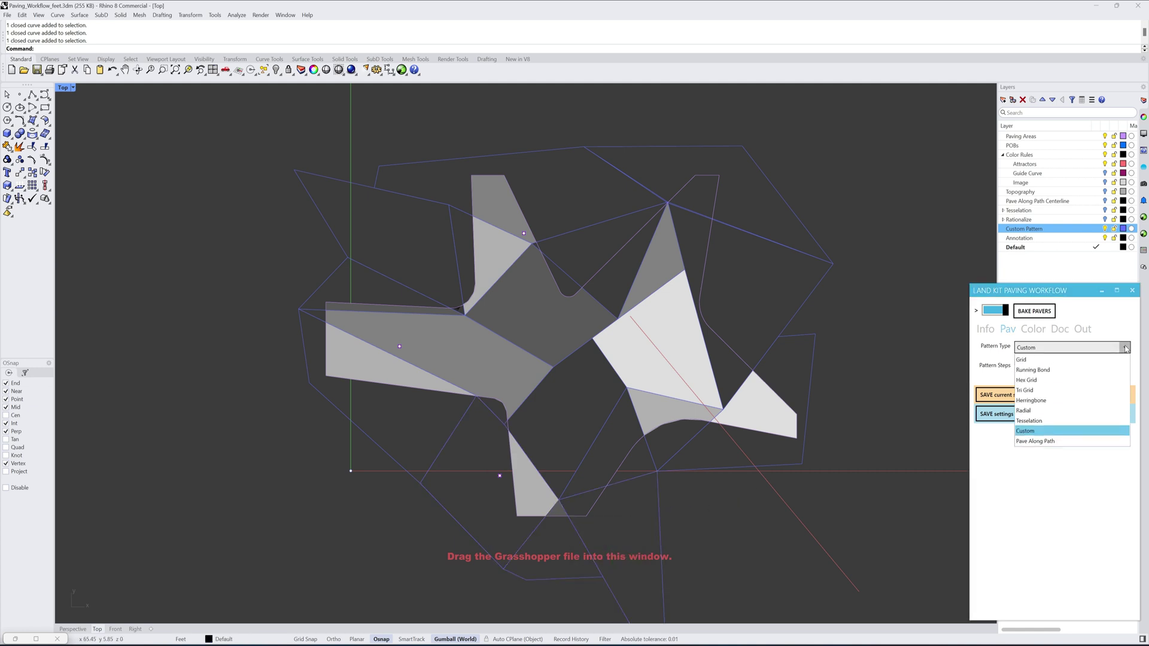
Step: Set the pattern type to Tesselation, hide the Custom Pattern layer and show the Tesselation layer
click(1061, 422)
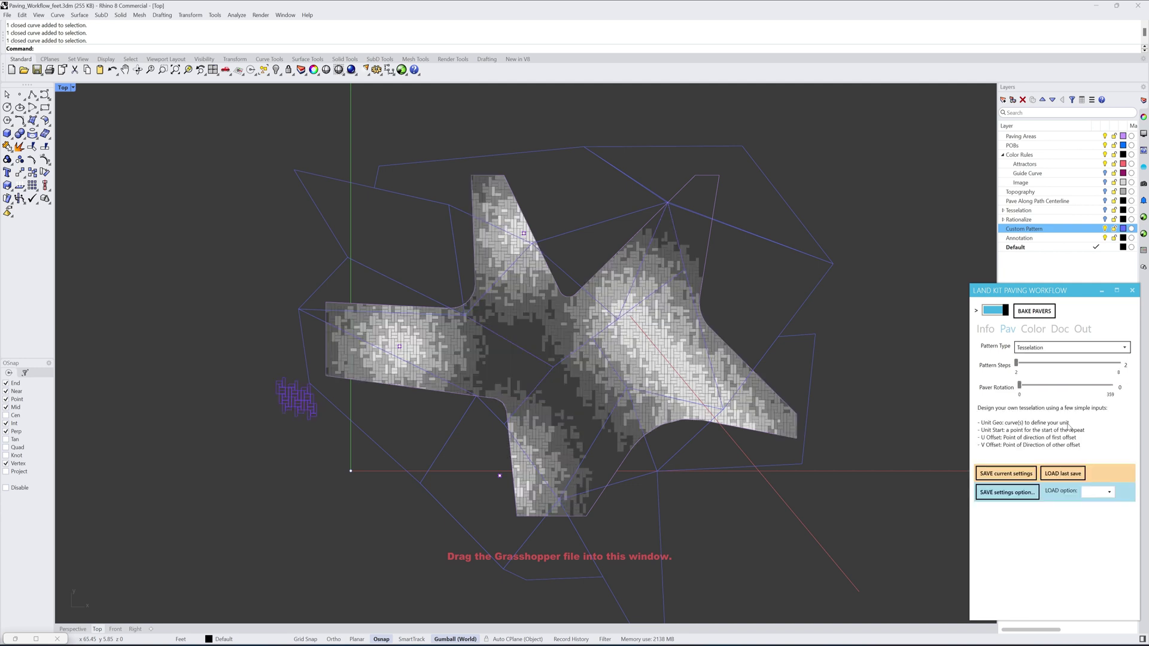
click(1105, 228)
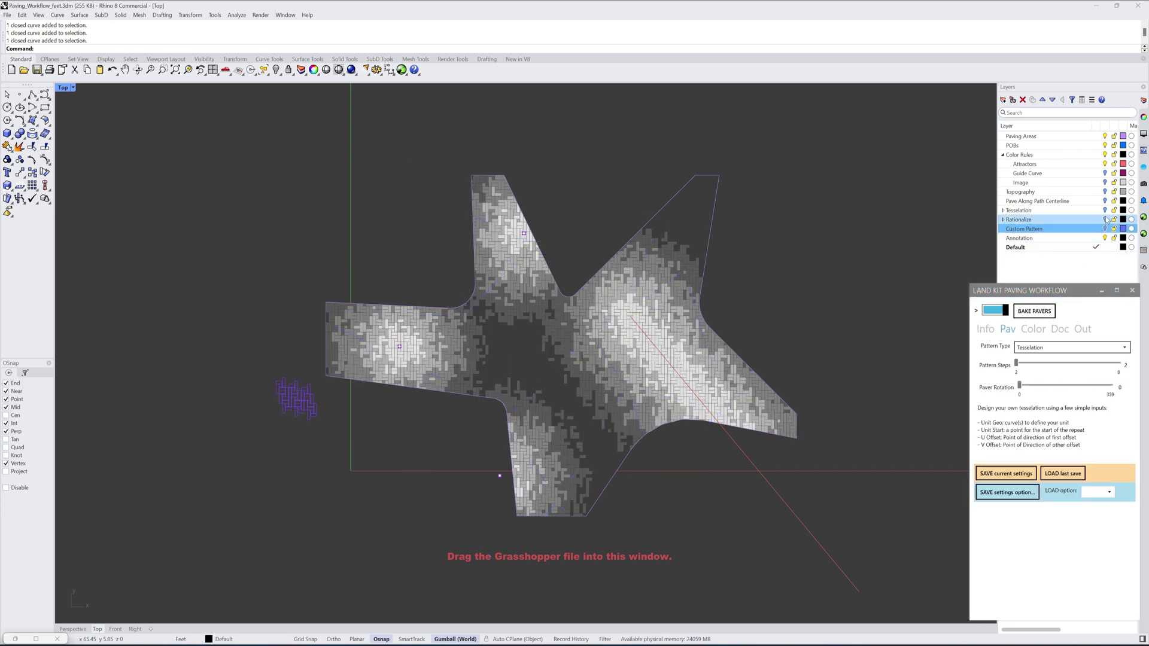
click(1053, 210)
click(1105, 210)
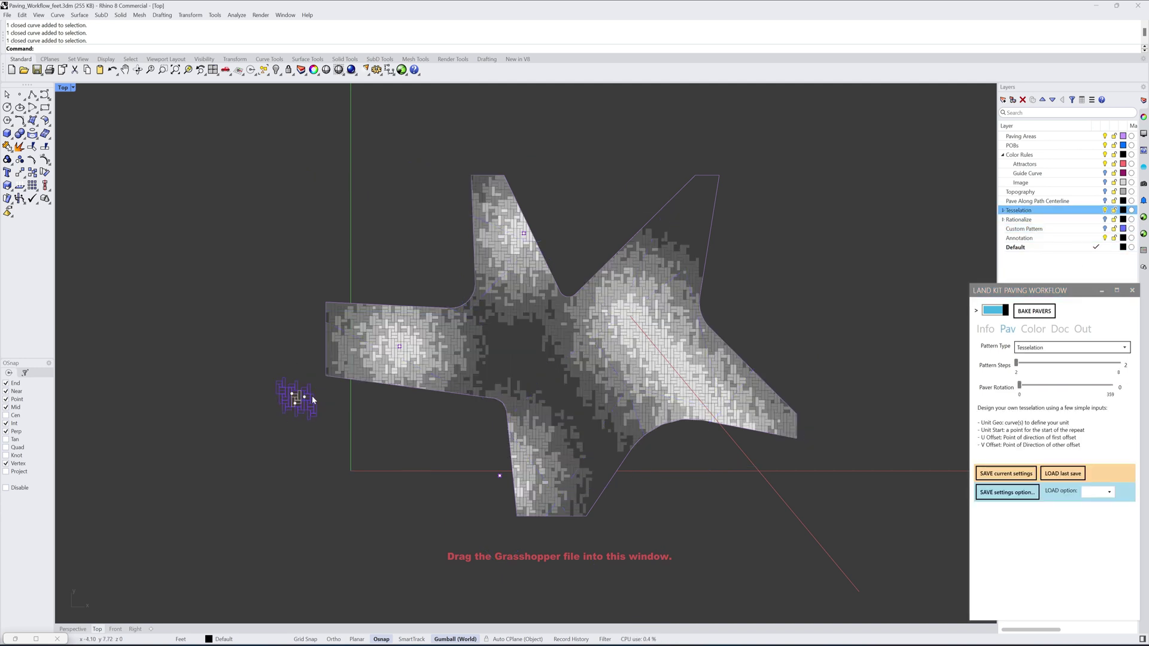
Step: Zoom in on the tessellation unit, select its corner points and select the Unit Start point in the expanded sublayers
scroll(286, 408, up, 10)
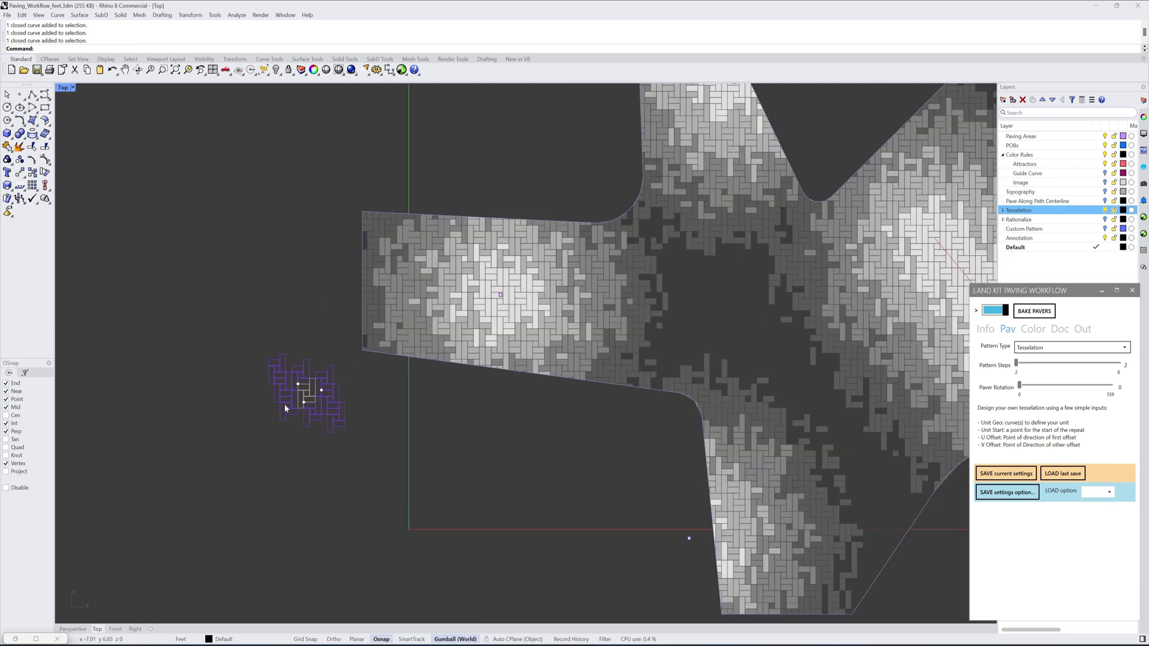
scroll(284, 405, up, 3)
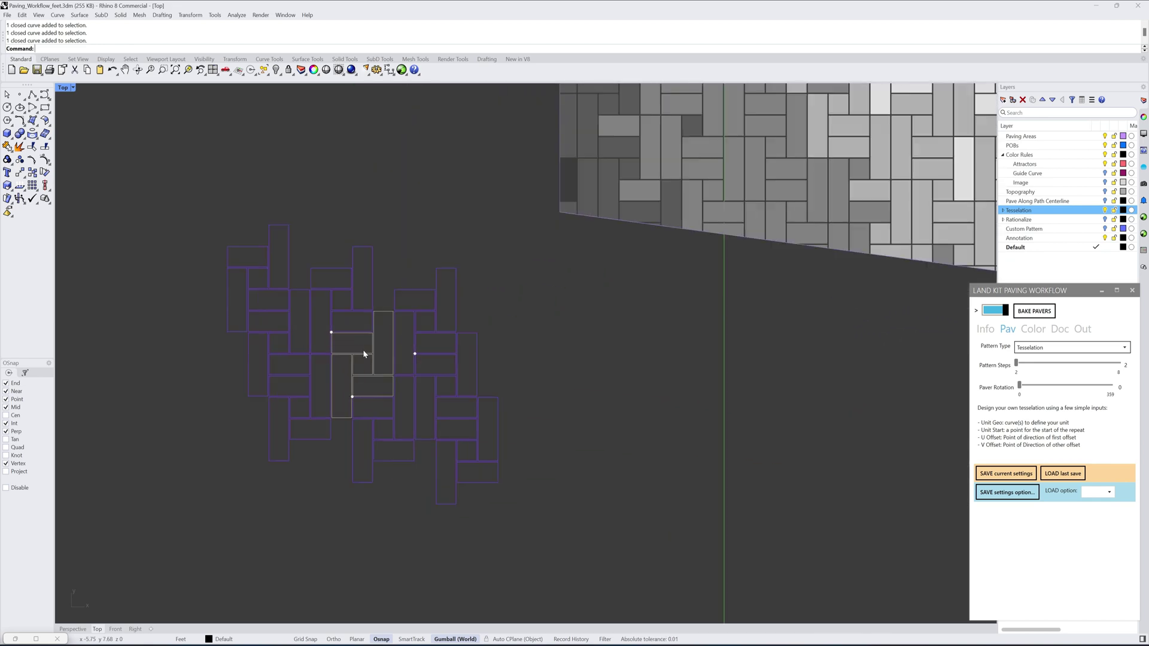
scroll(352, 354, up, 5)
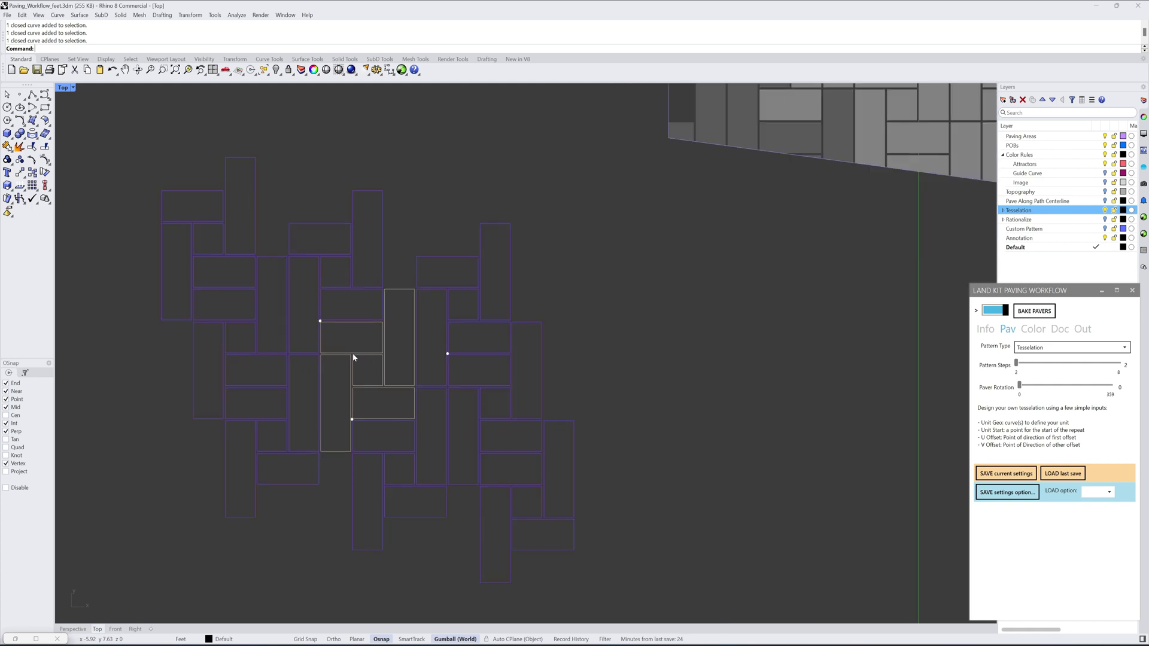
shift+click(312, 314)
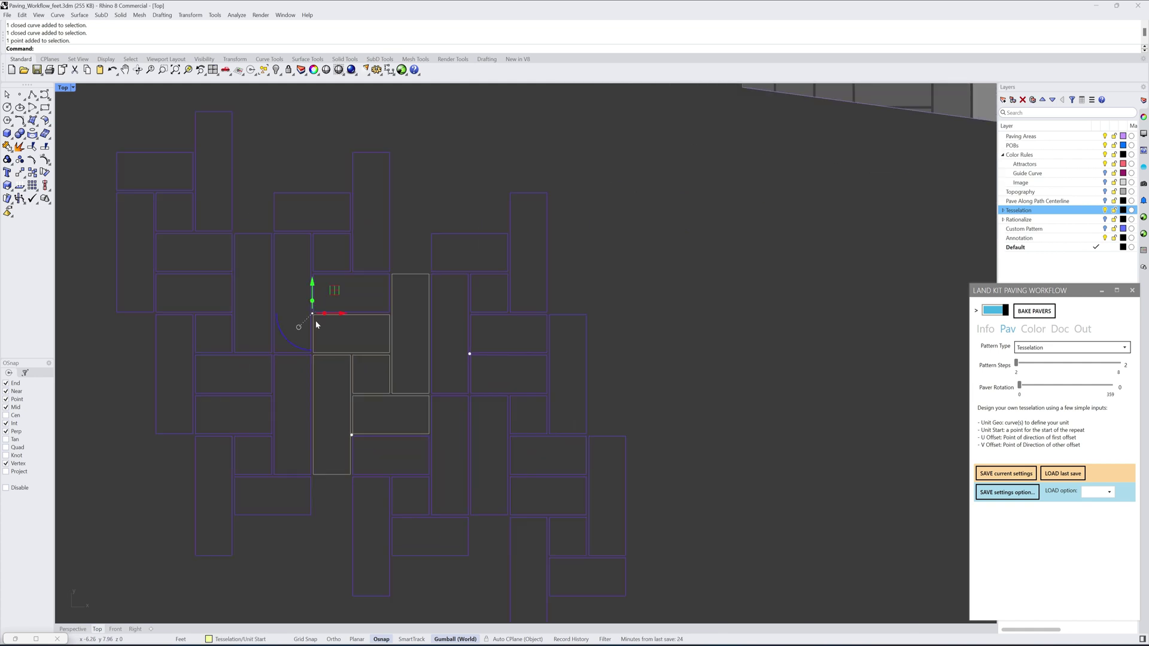
shift+click(352, 436)
click(1002, 210)
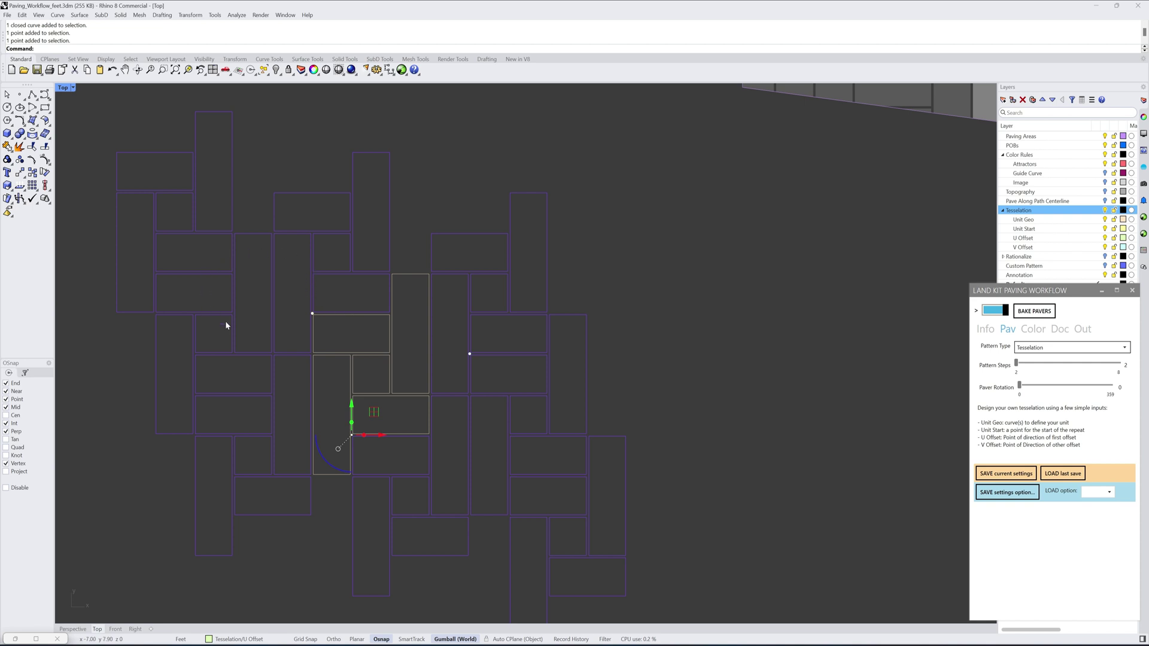
click(313, 315)
Step: Start a vertical move of the Unit Start point, cancel it, then reframe the paving
text(V)
key(Return)
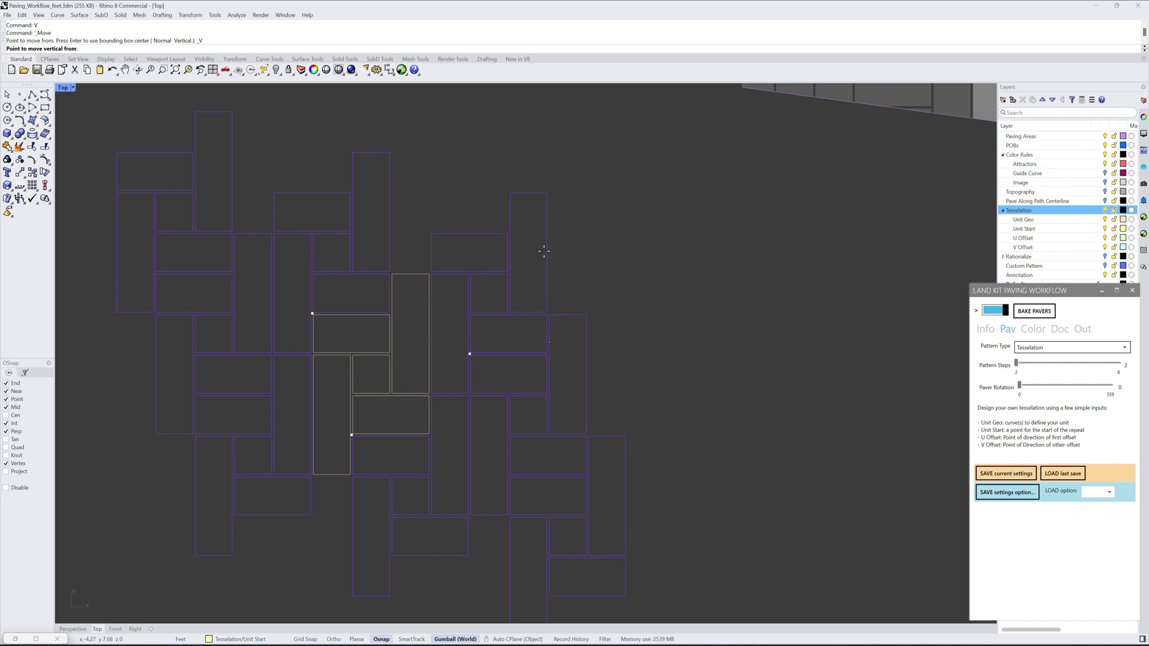
key(Escape)
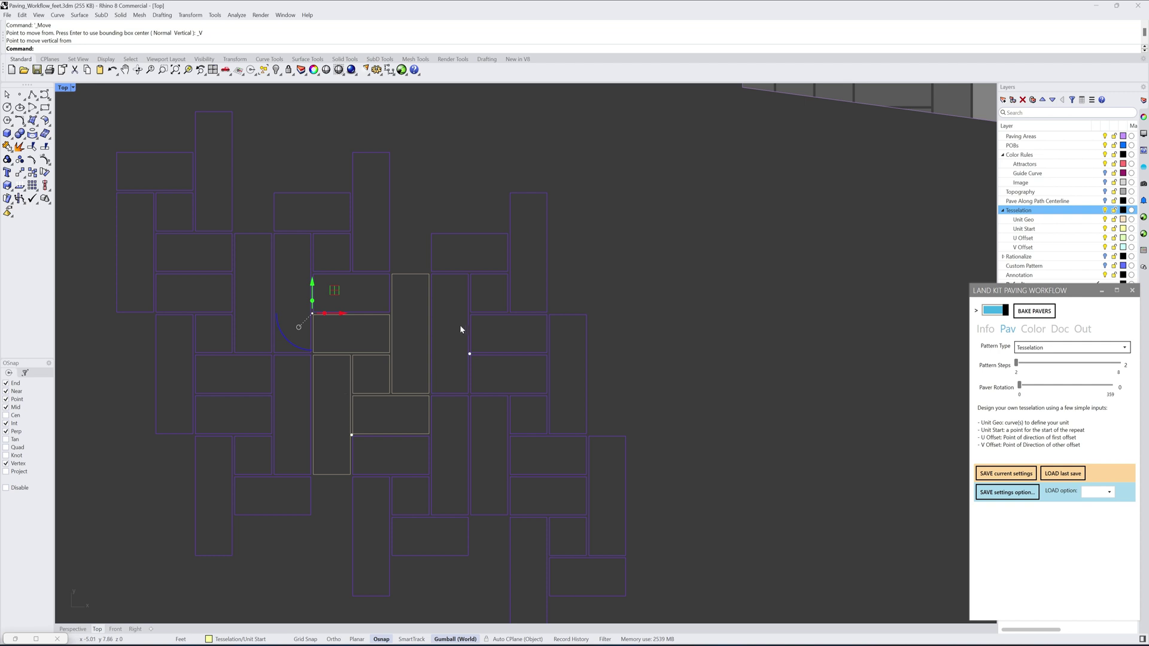
scroll(465, 321, down, 3)
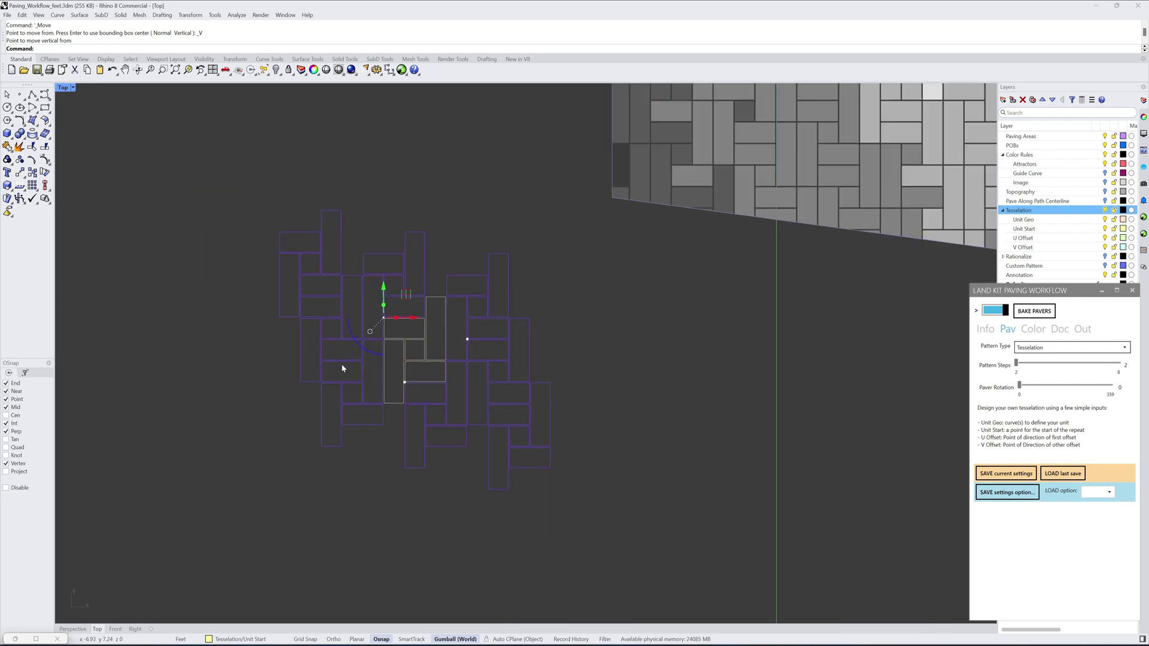
scroll(457, 386, down, 5)
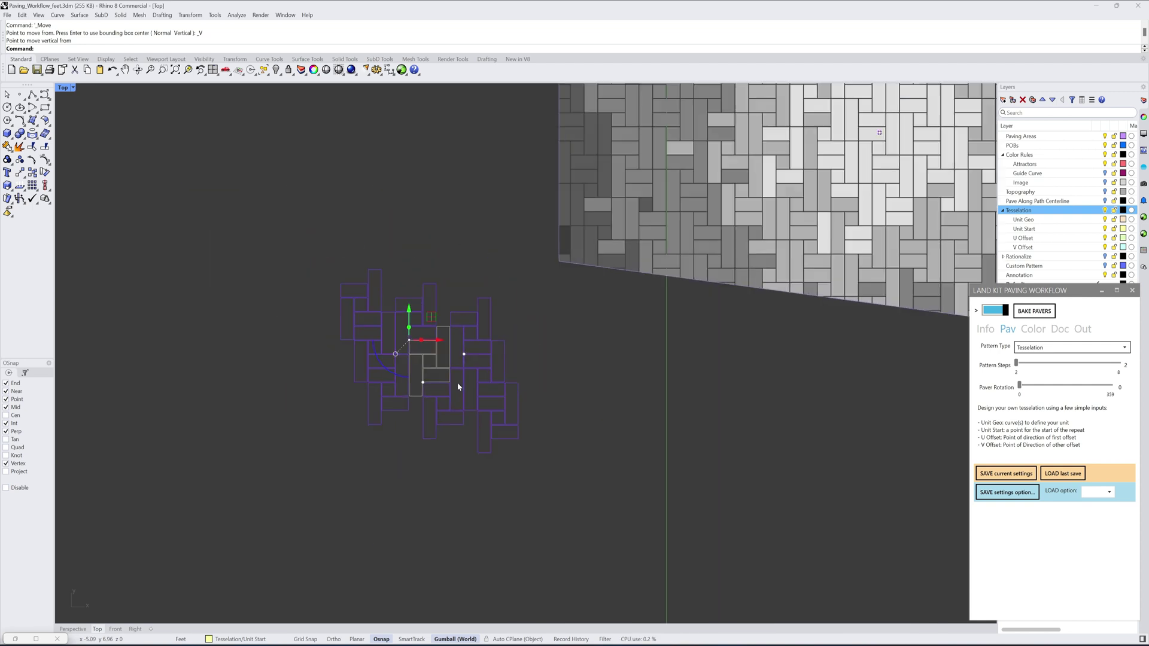
right_drag(609, 369, 474, 378)
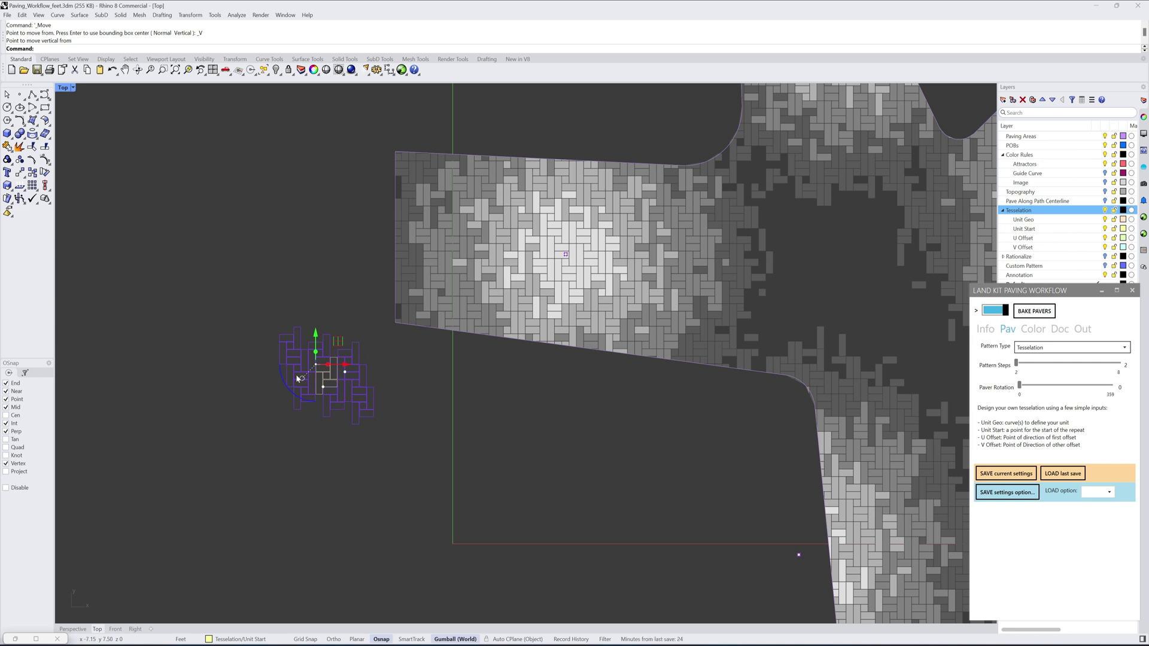
scroll(334, 380, up, 8)
scroll(338, 379, up, 2)
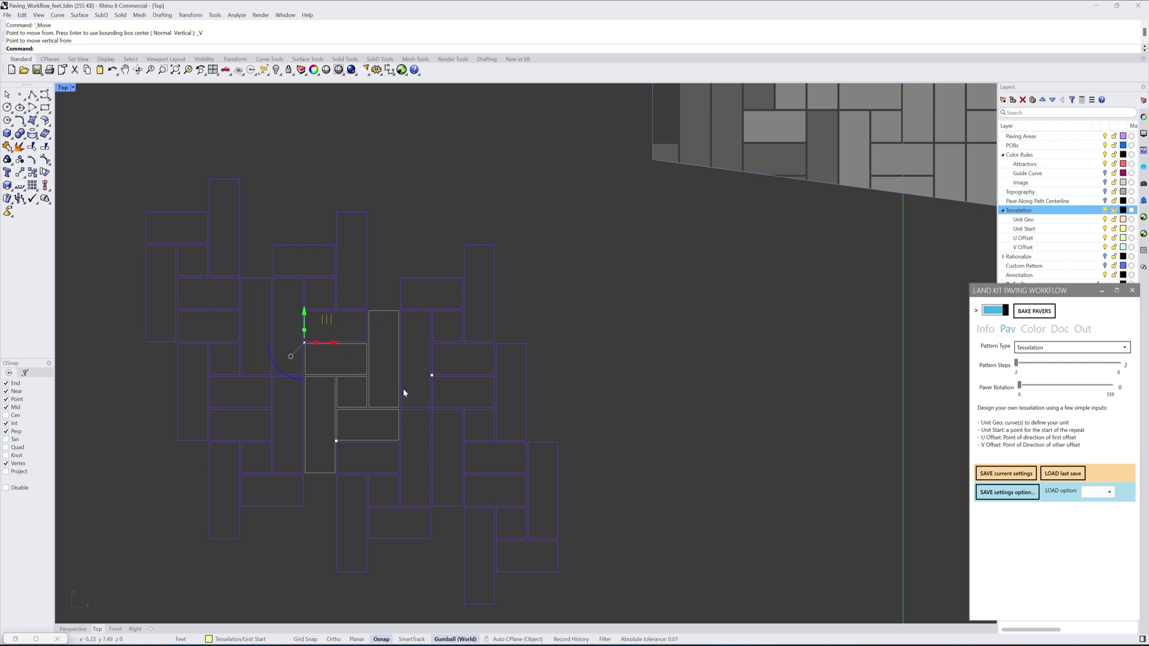
scroll(397, 425, down, 5)
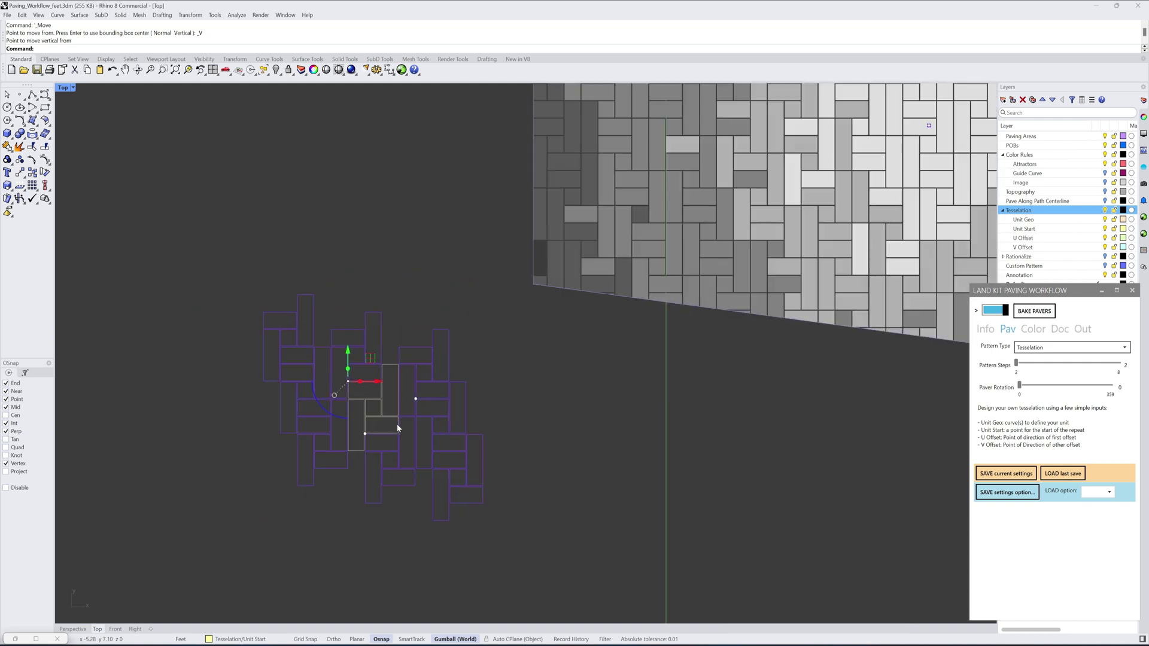
right_drag(564, 423, 450, 418)
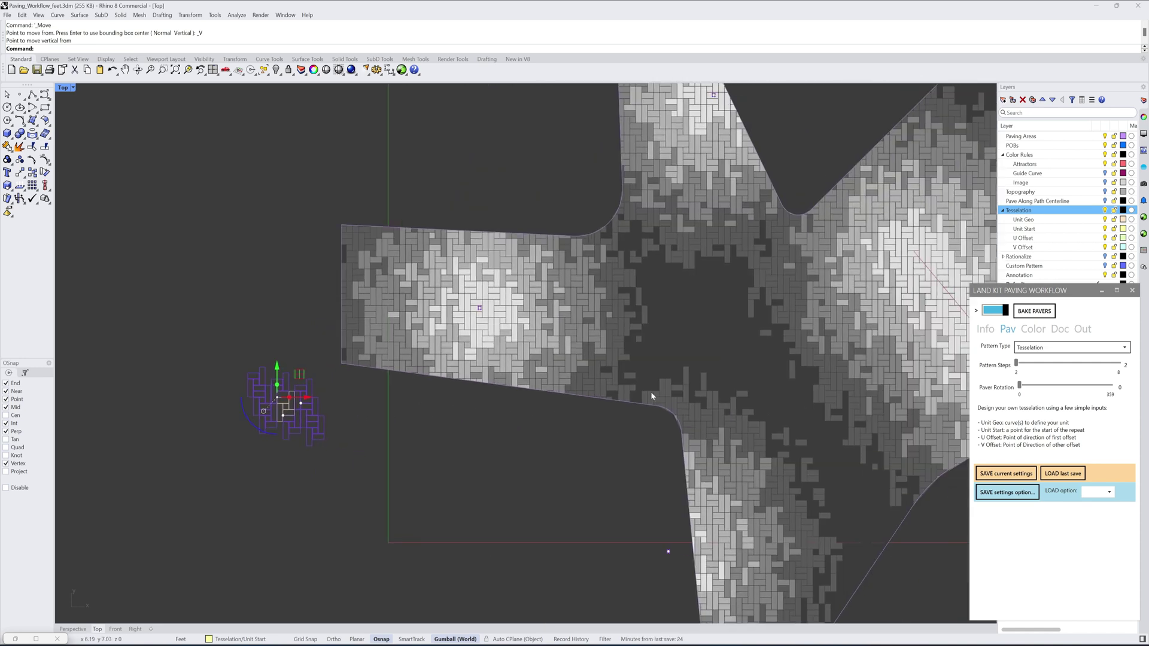
Step: Collapse the Tesselation layer and set the pattern type to Pave Along Path
click(1003, 210)
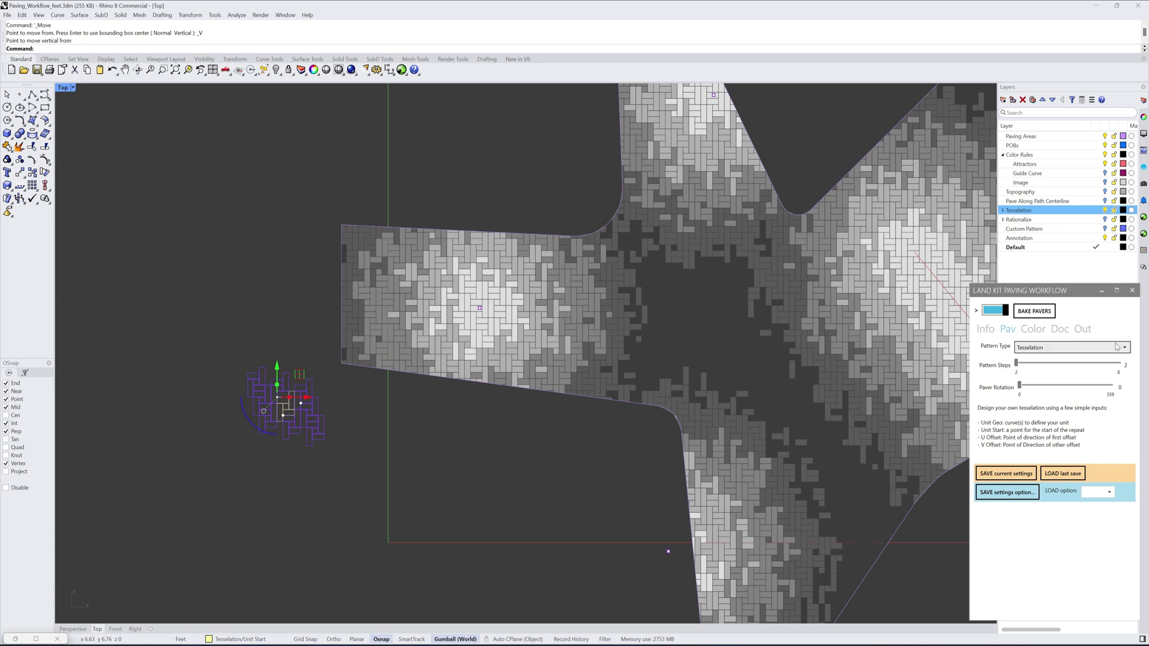
click(1091, 348)
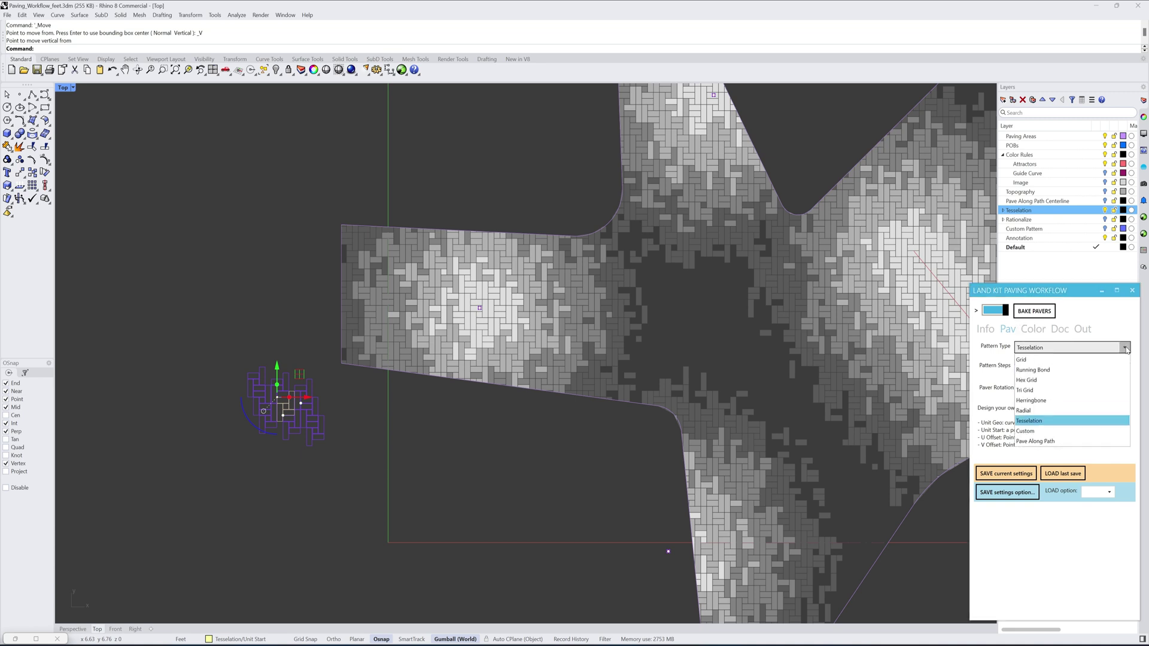
click(1051, 441)
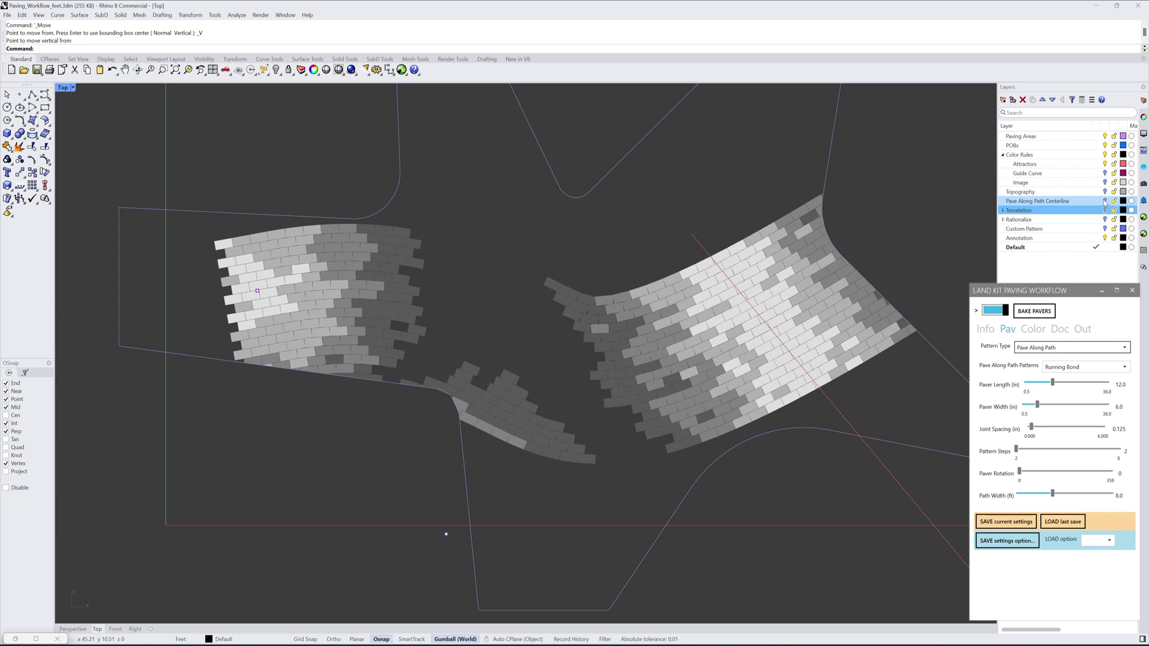
Step: Show the Pave Along Path Centerline layer, select the centreline and set Path Width to 12 ft
click(1104, 202)
scroll(576, 312, down, 4)
click(570, 356)
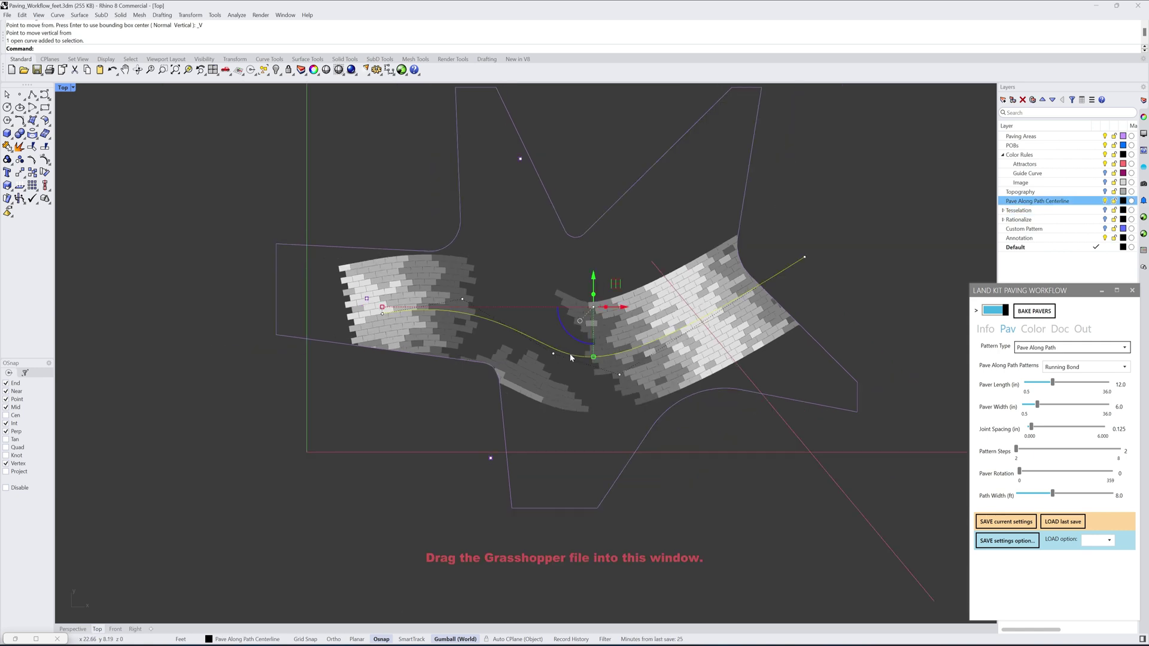
double_click(1054, 494)
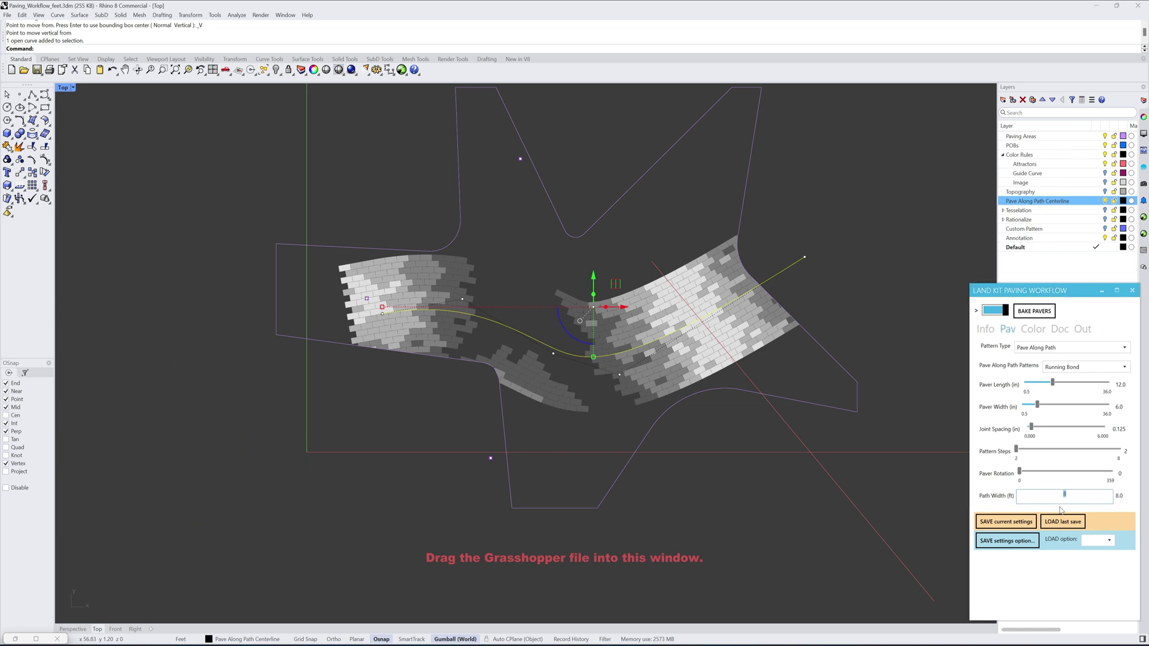
text(12)
key(Return)
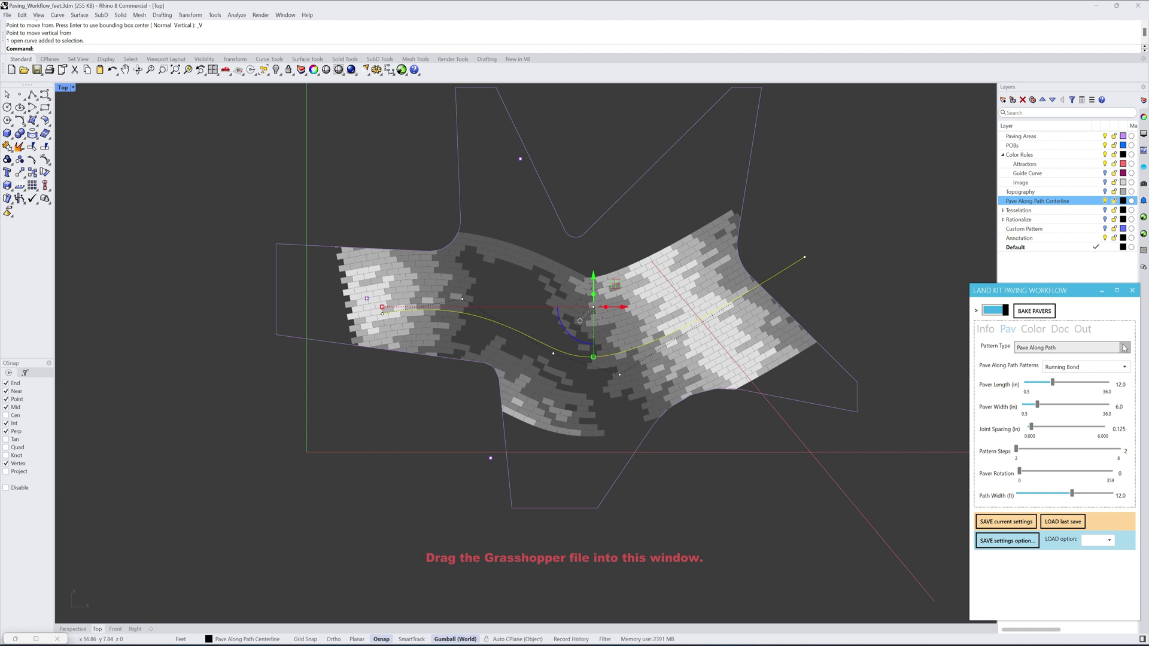
click(1124, 367)
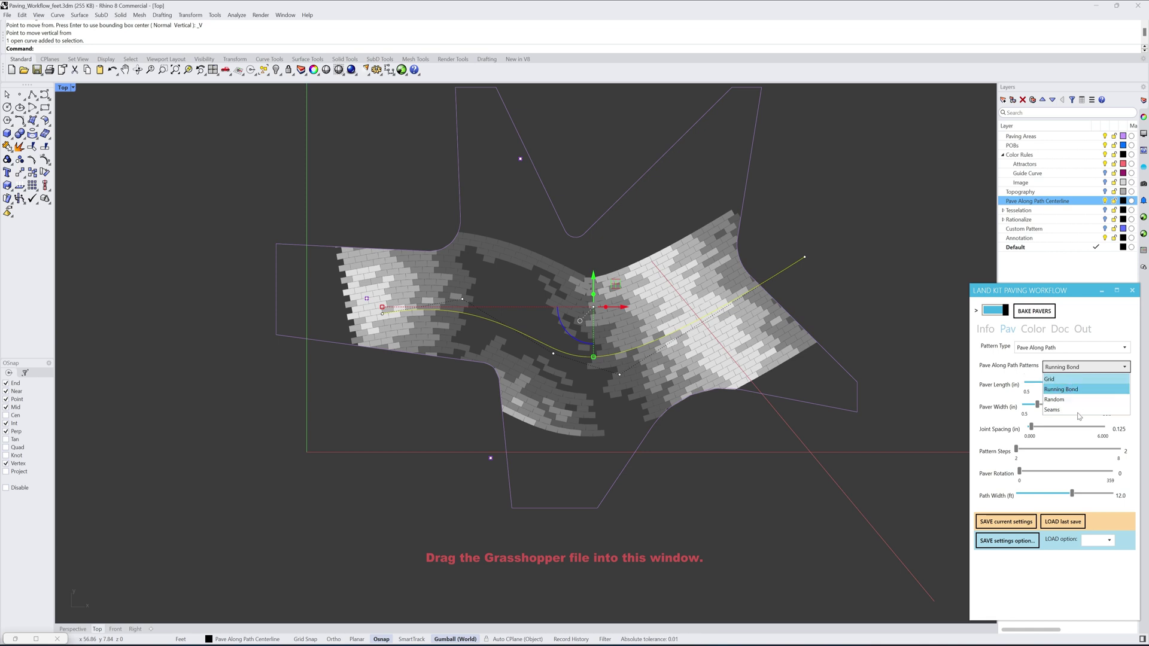
Step: Try the Grid along-path pattern, then switch the path paving to Random
click(1077, 379)
click(1077, 368)
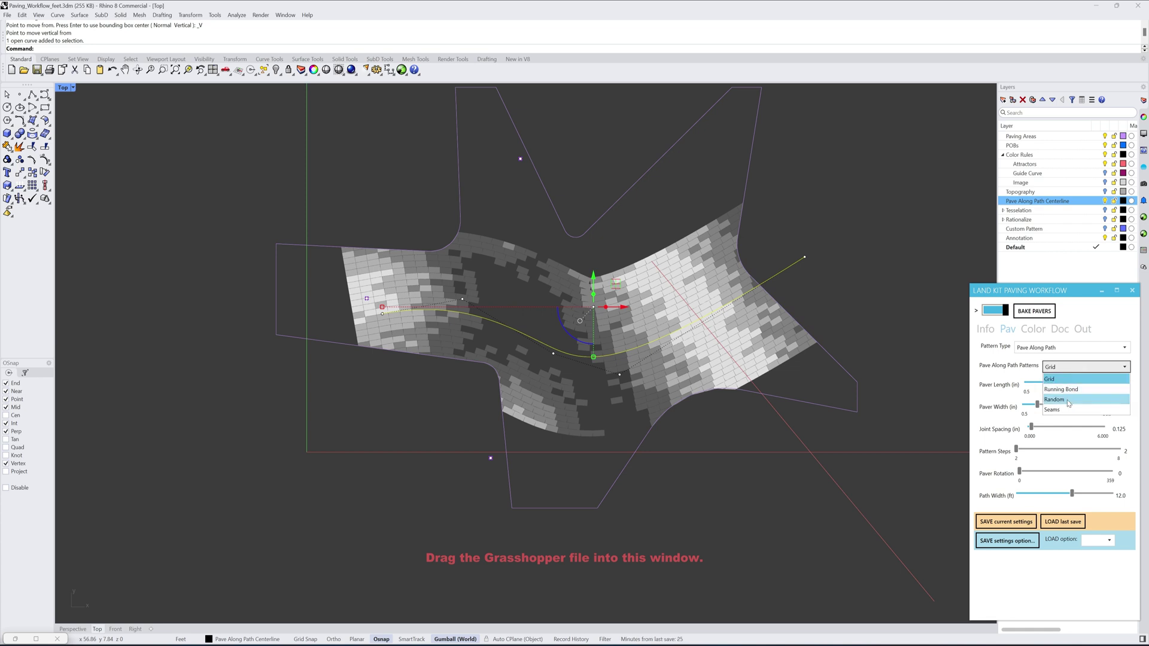
click(1069, 402)
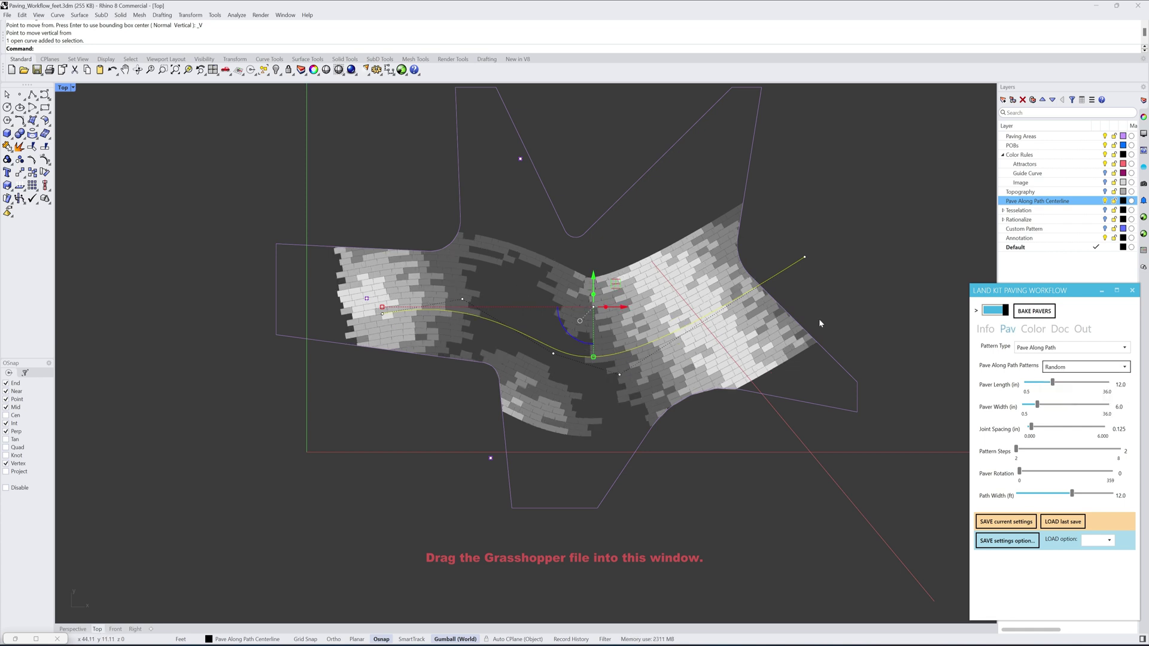
click(1062, 347)
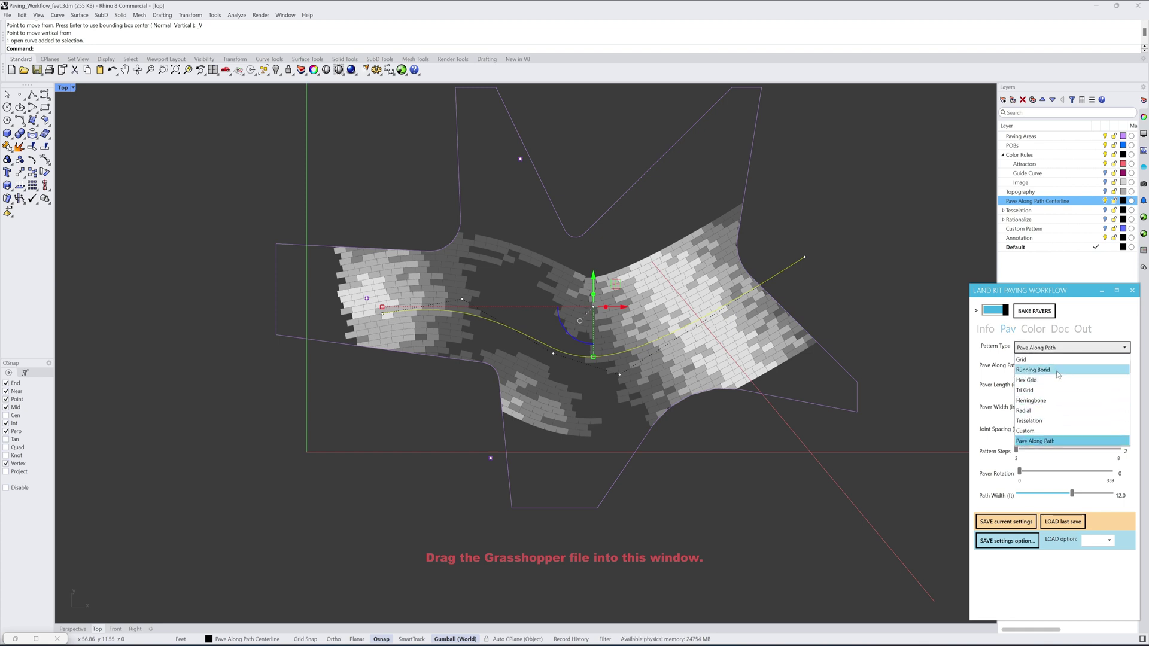
Step: Set the pattern type to Running Bond and the paver length to 24 inches
click(1058, 371)
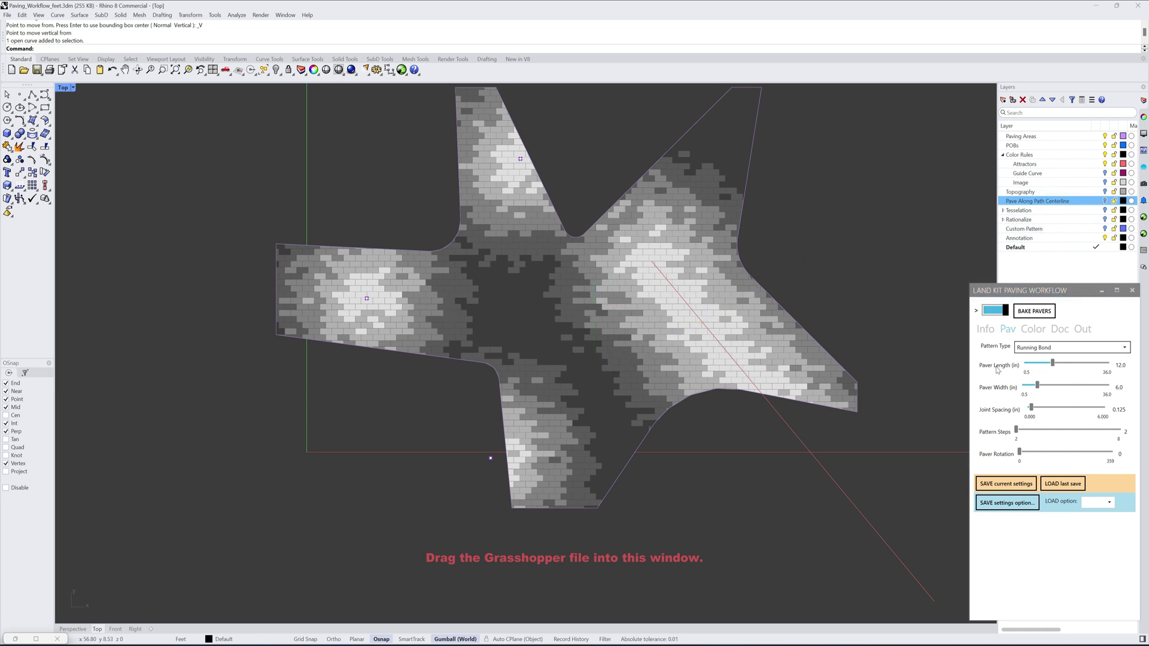
double_click(1053, 366)
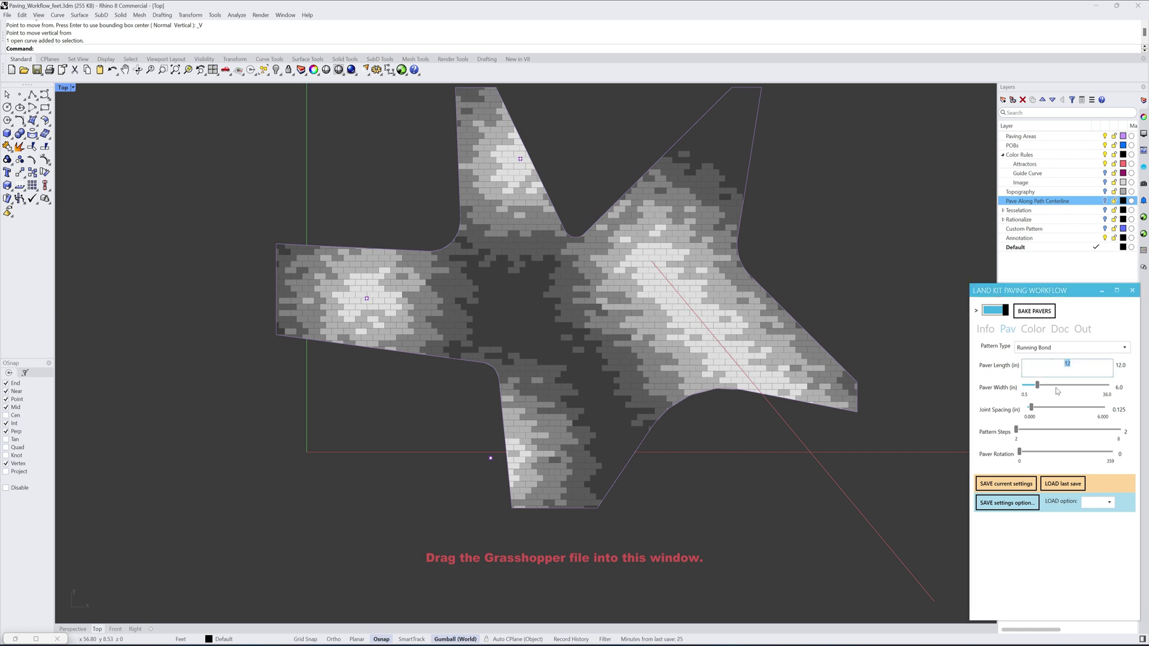
text(24)
key(Return)
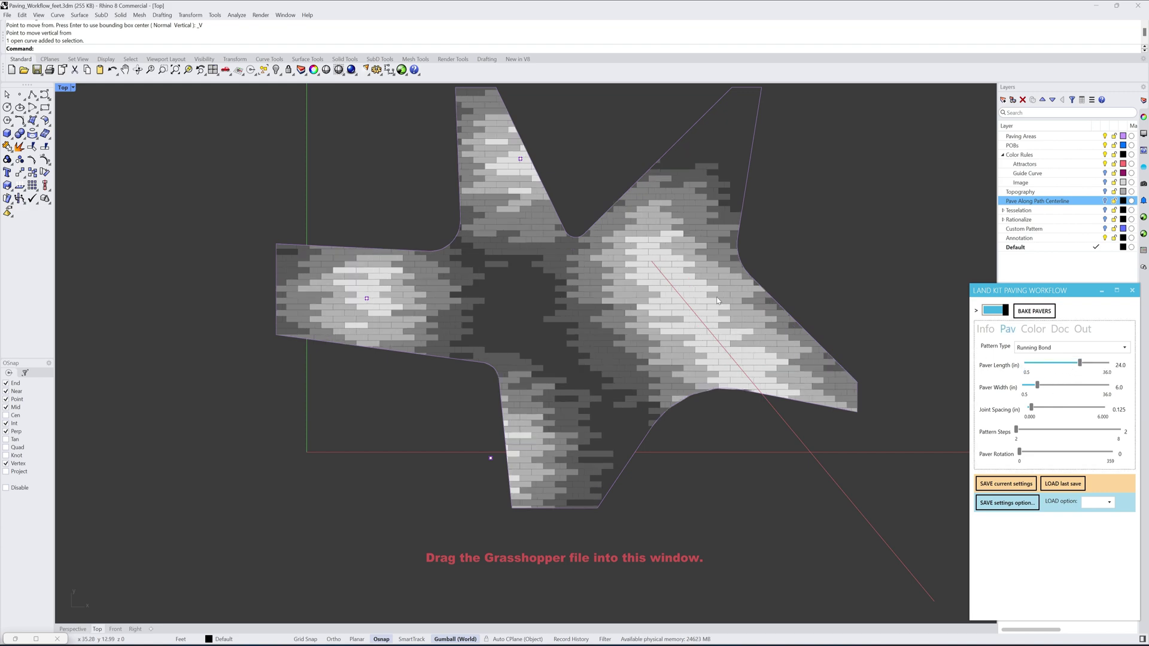
Step: Change the joint spacing to 0.25
scroll(704, 283, up, 5)
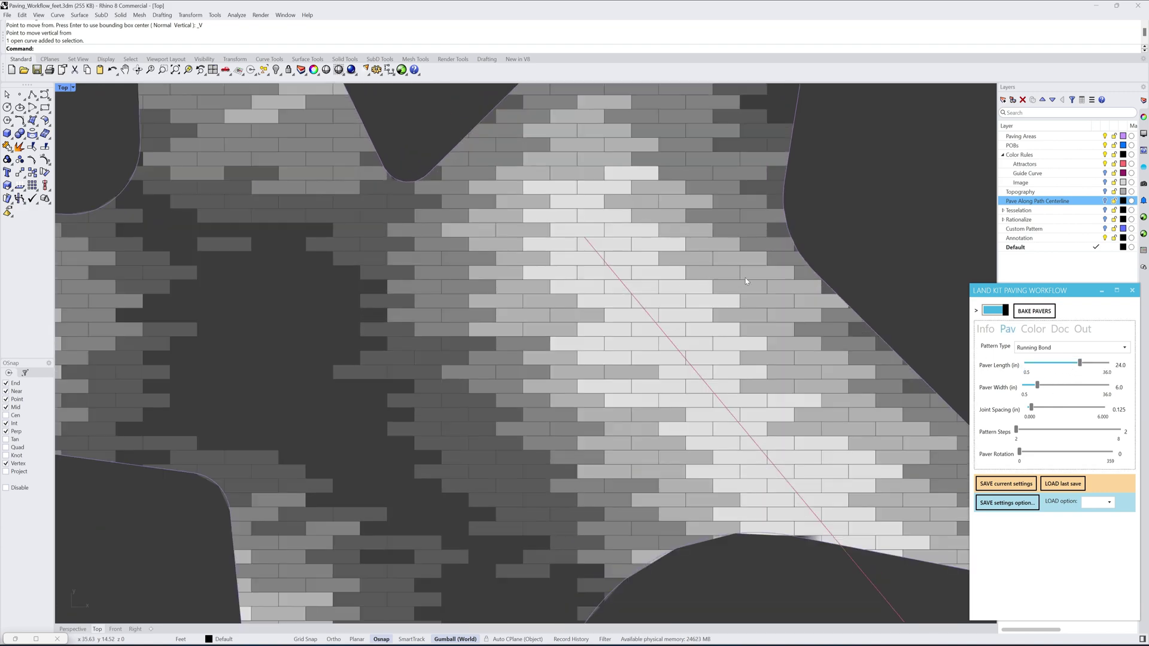
double_click(1033, 411)
drag(1090, 410, 1068, 408)
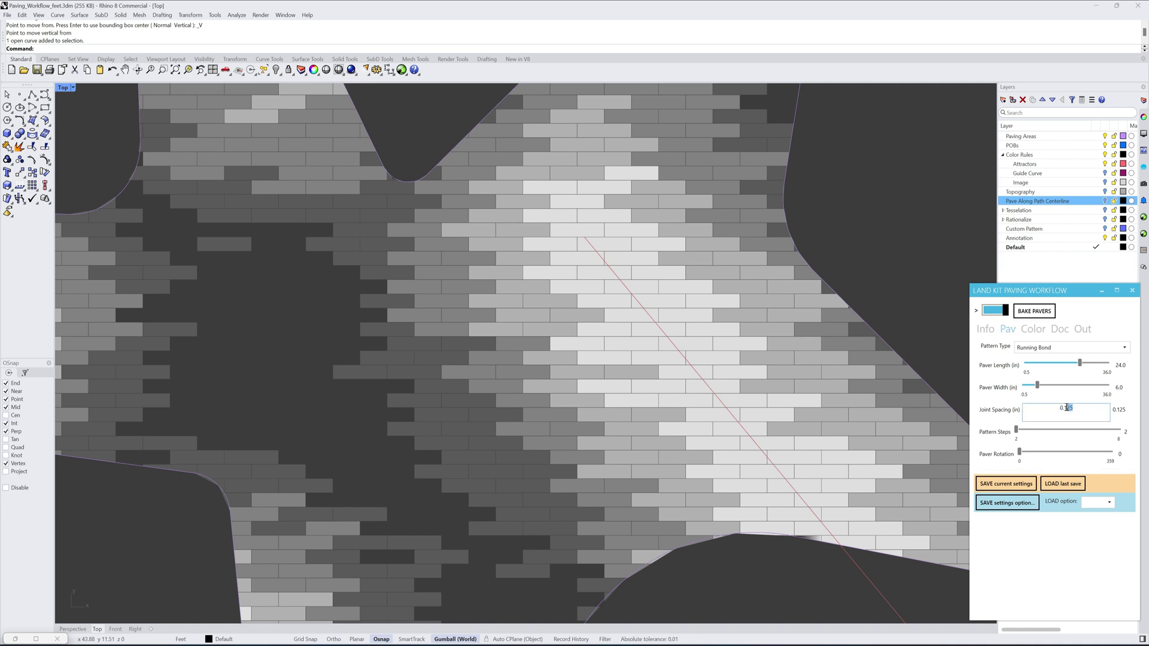
text(25)
key(Return)
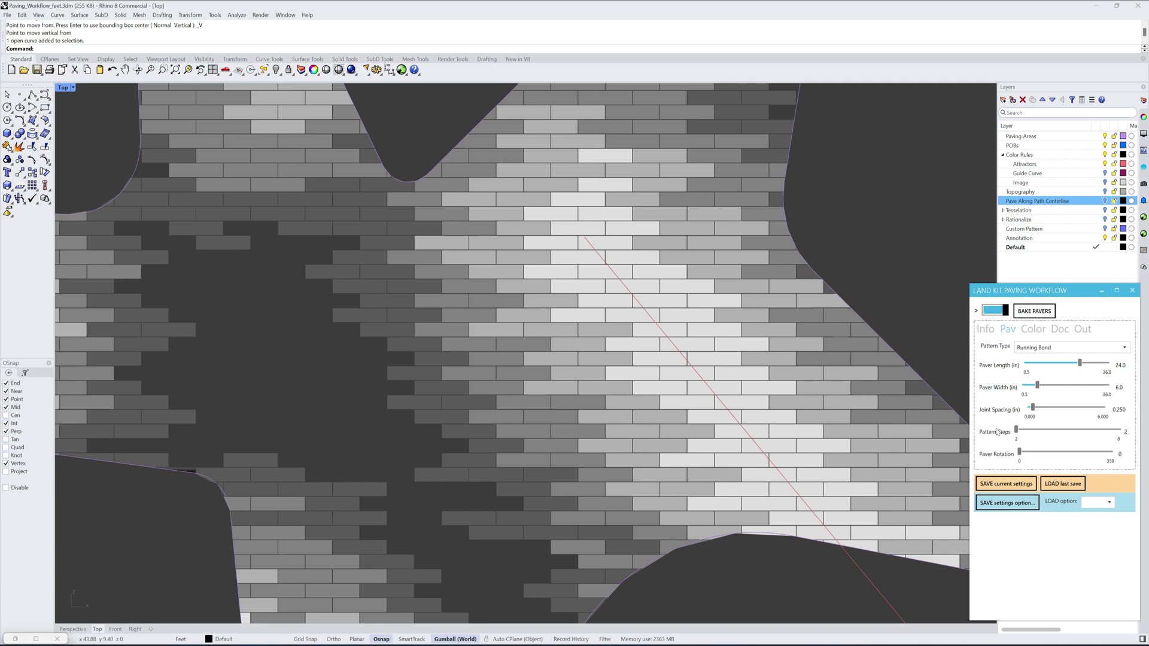
Step: Set Pattern Steps to 3 and Paver Rotation to 45°
mouse_move(1018, 433)
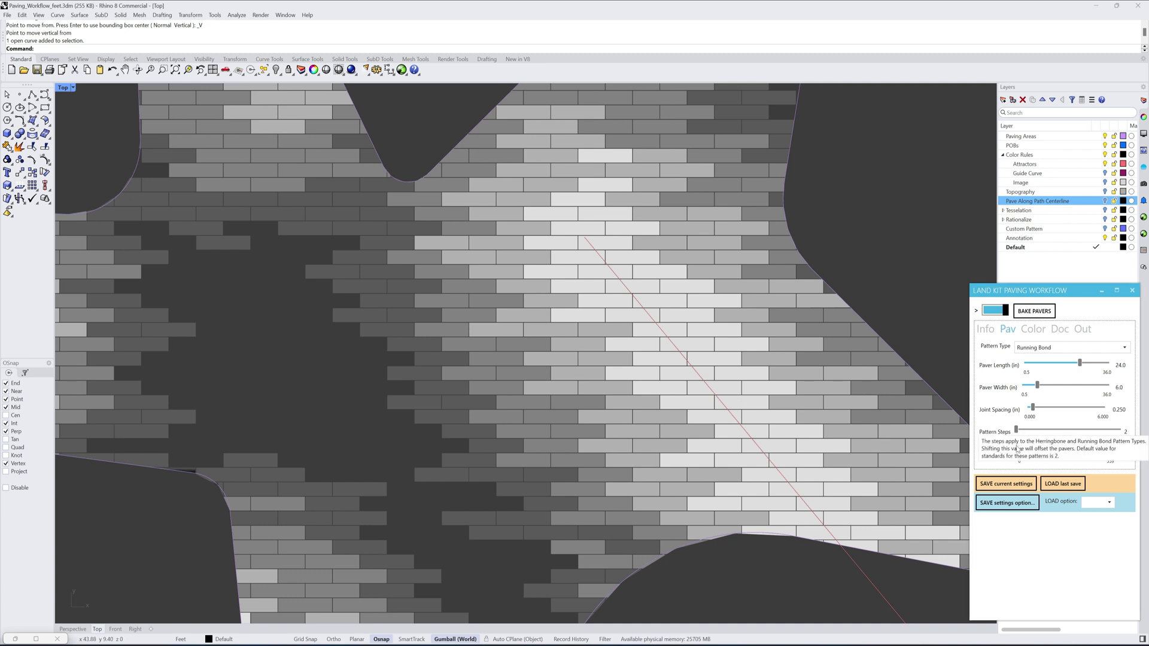
double_click(1018, 432)
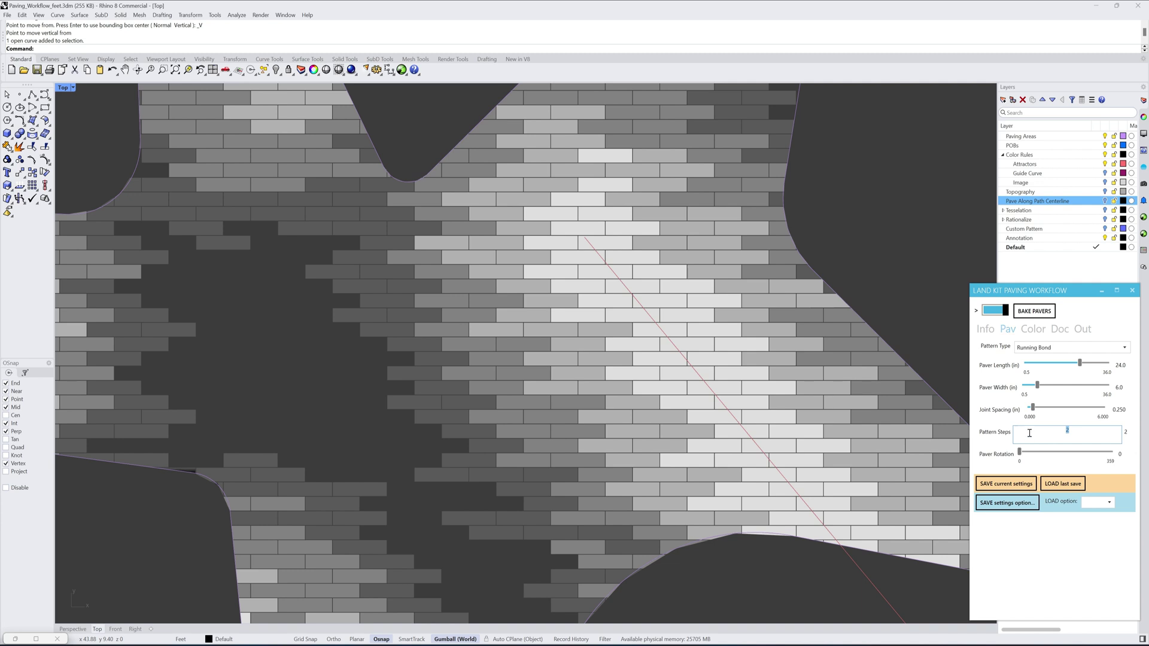
mouse_move(1005, 435)
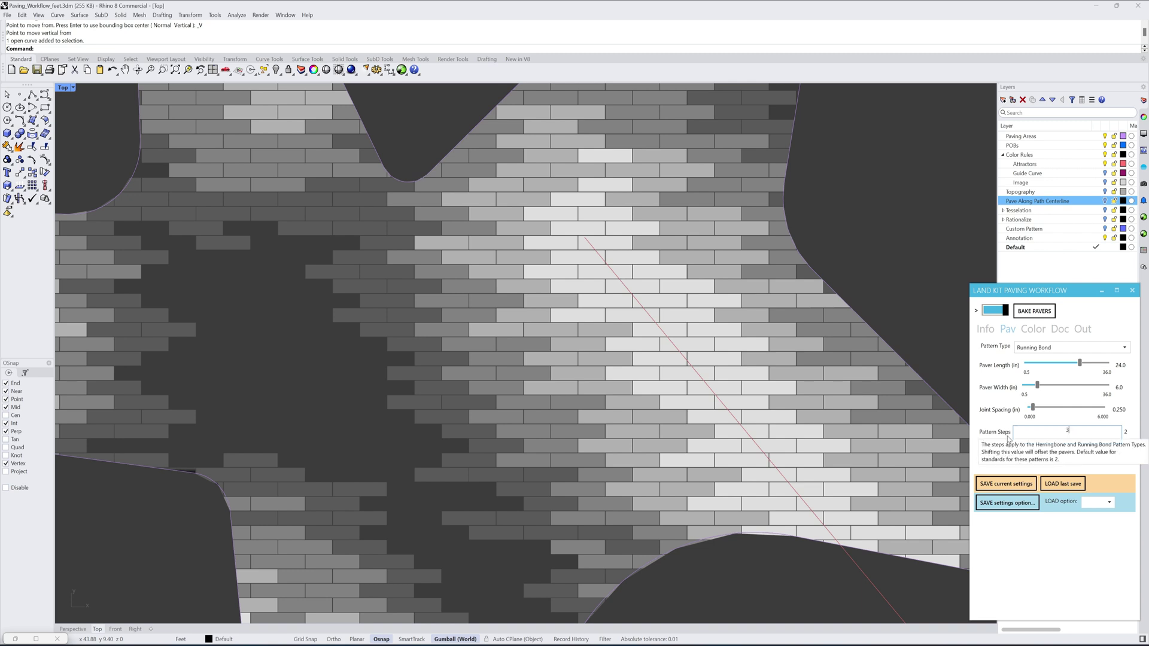
key(Return)
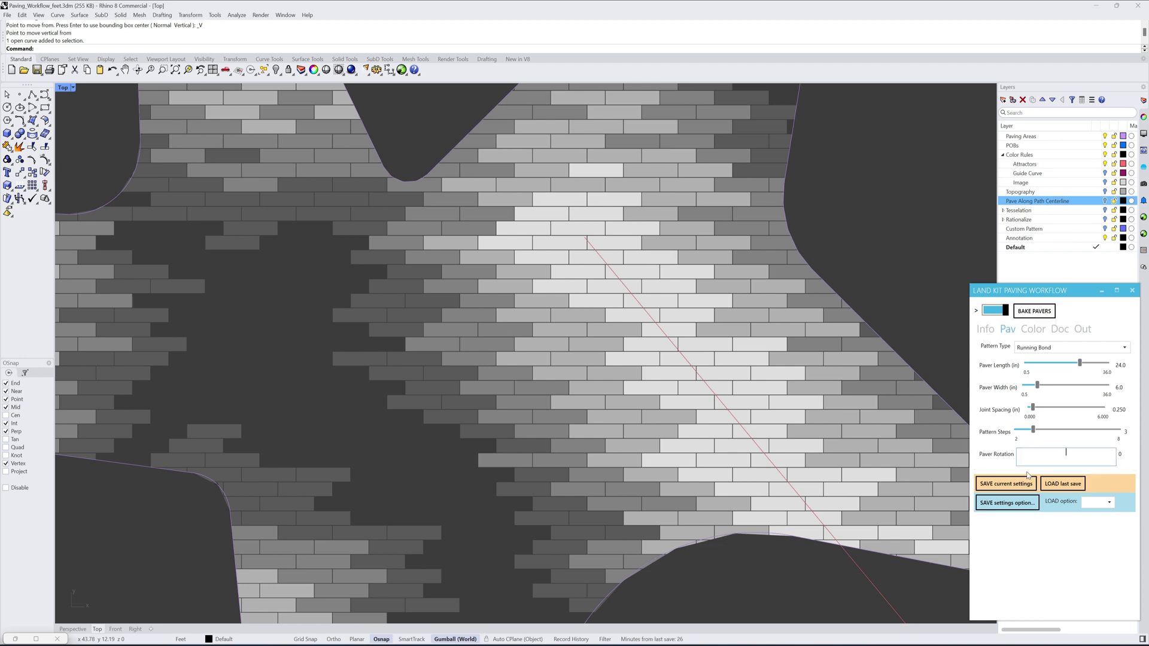
key(Return)
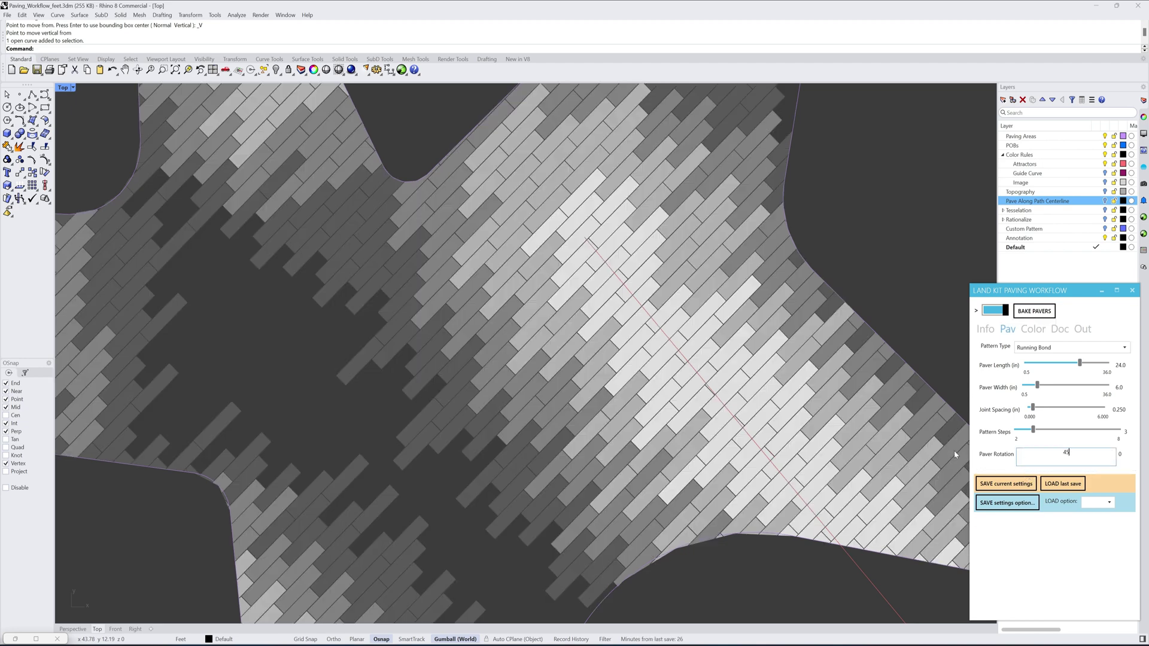
scroll(747, 360, down, 5)
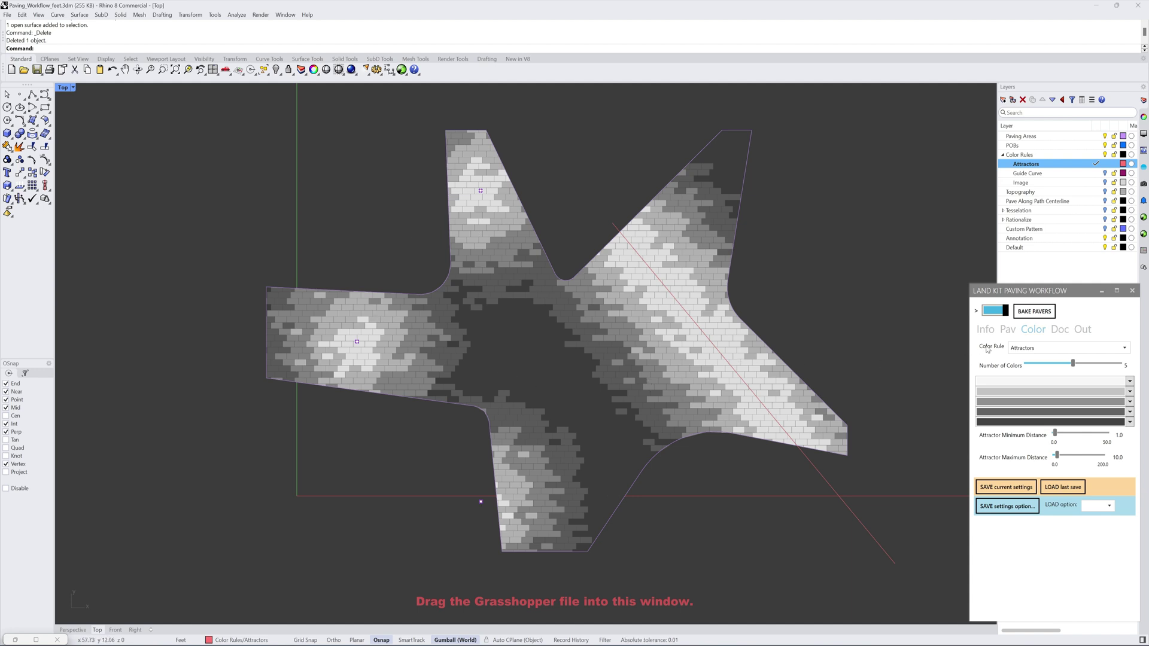
Step: Keep Attractors as the colour rule and select the red attractor line in the Top viewport
mouse_move(991, 349)
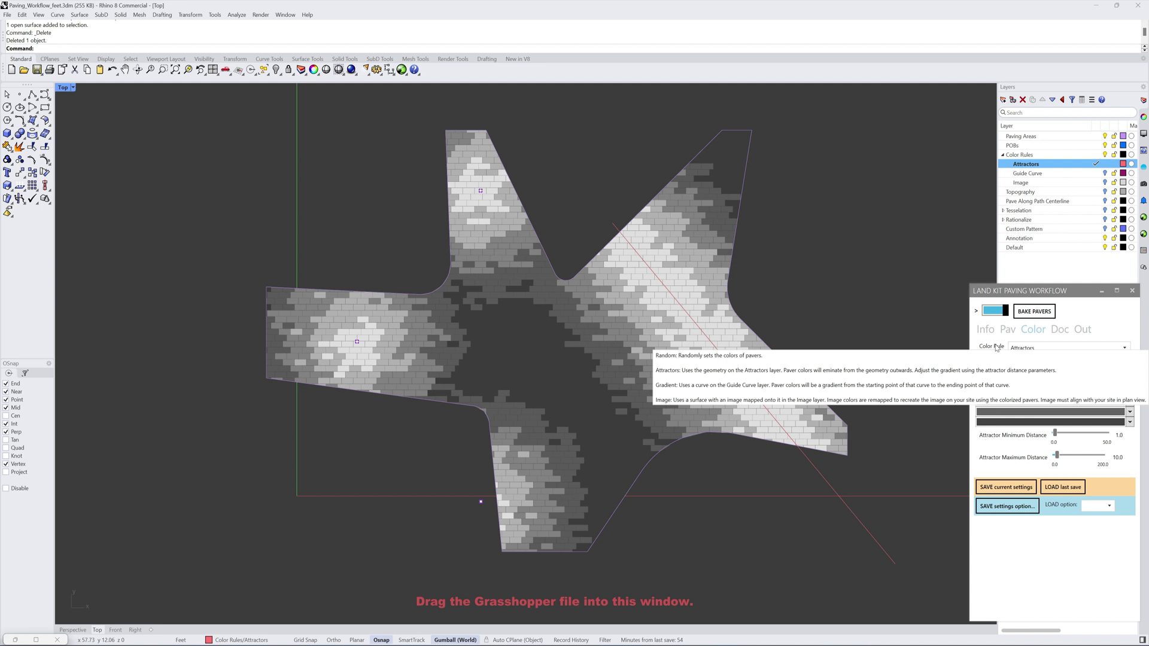
click(1025, 348)
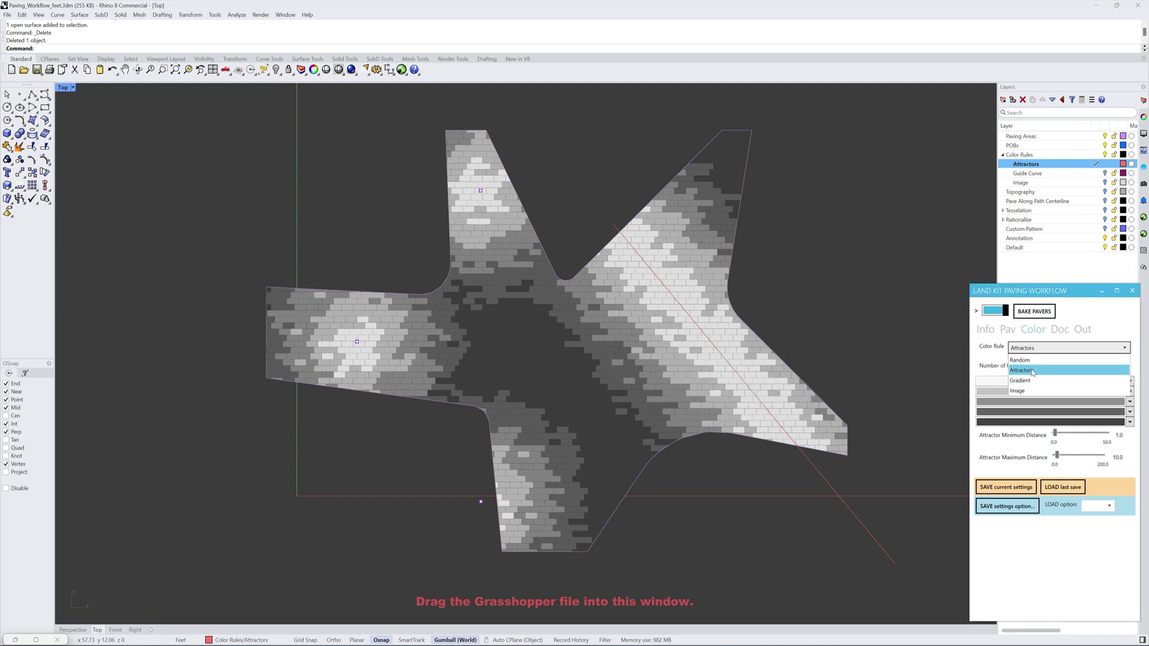
click(993, 358)
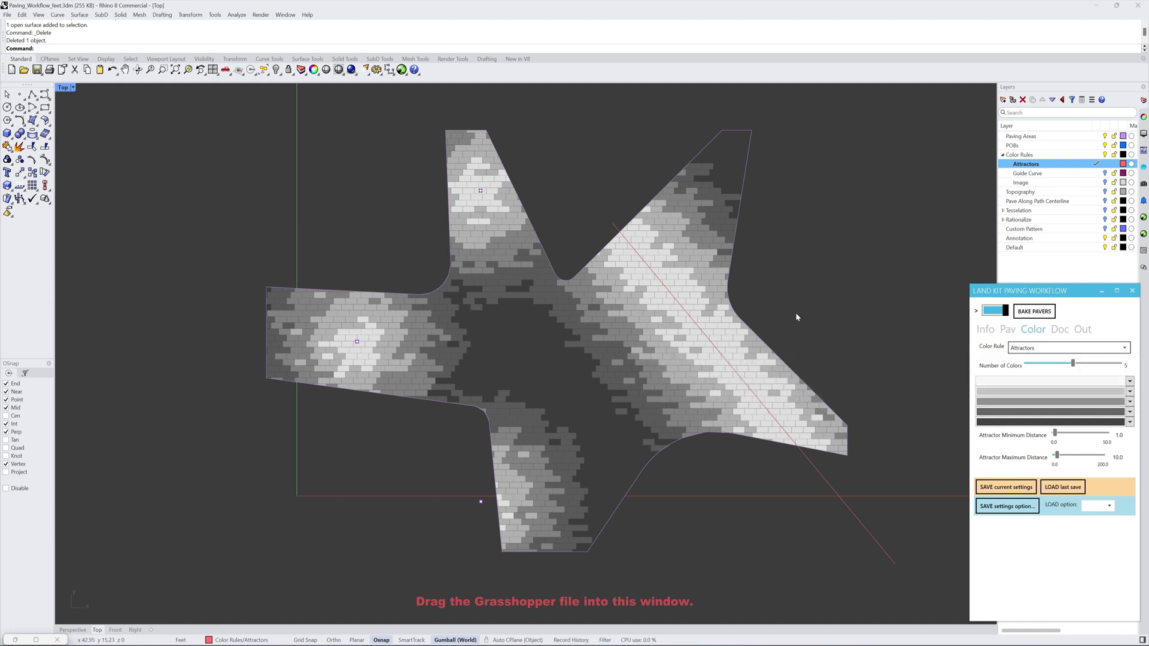
click(675, 298)
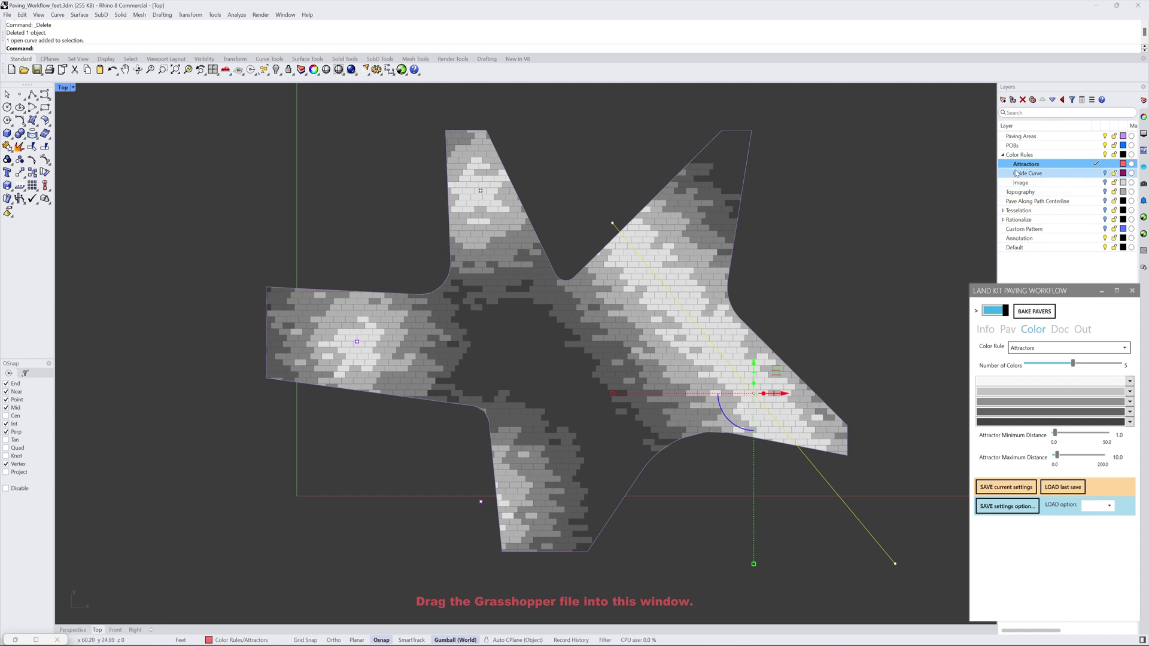
Step: Drag the attractor line down and left, then move an attractor point into the upper-left arm
mouse_move(776, 370)
mouse_down()
mouse_move(781, 360)
mouse_move(788, 369)
mouse_up()
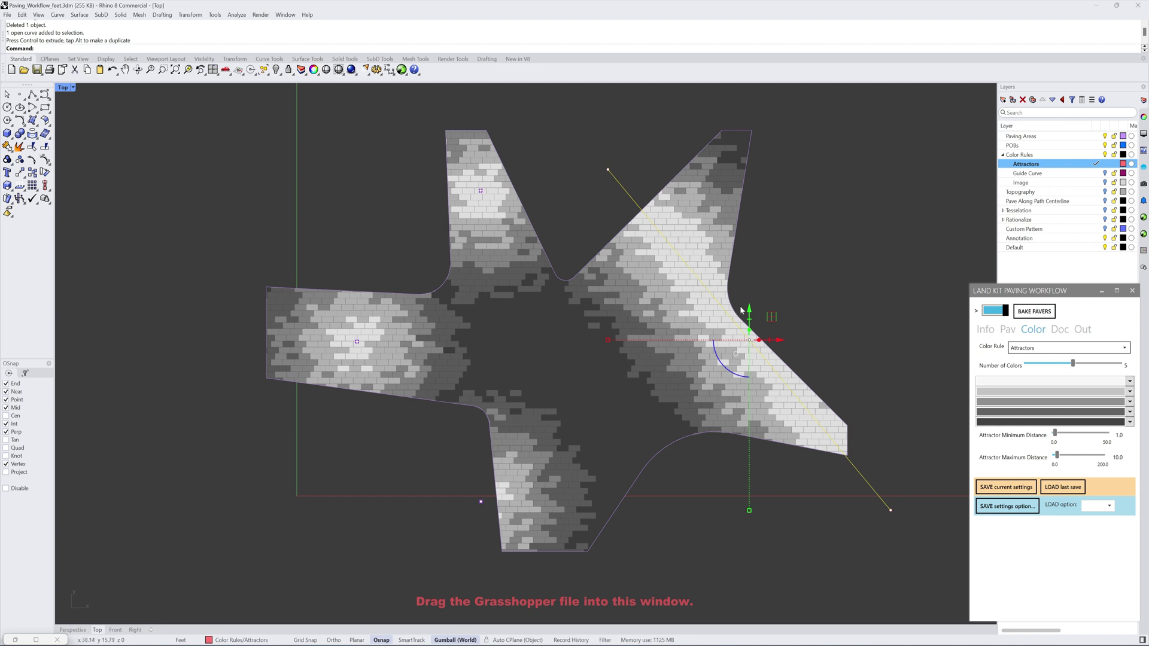
drag(771, 317, 740, 368)
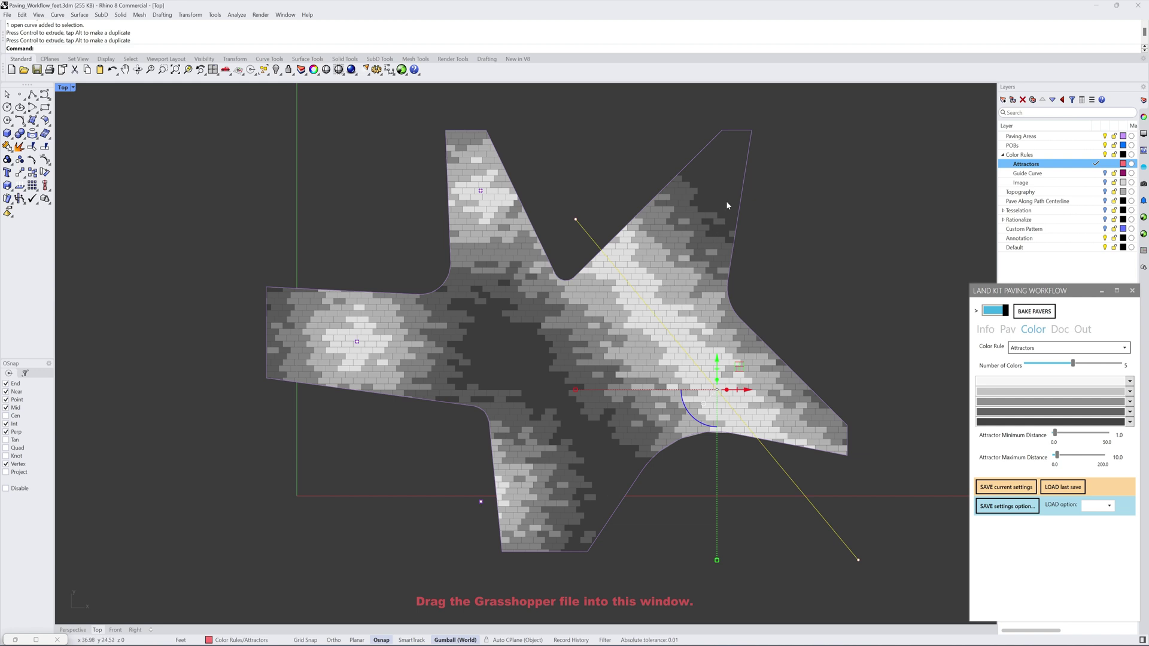
click(480, 190)
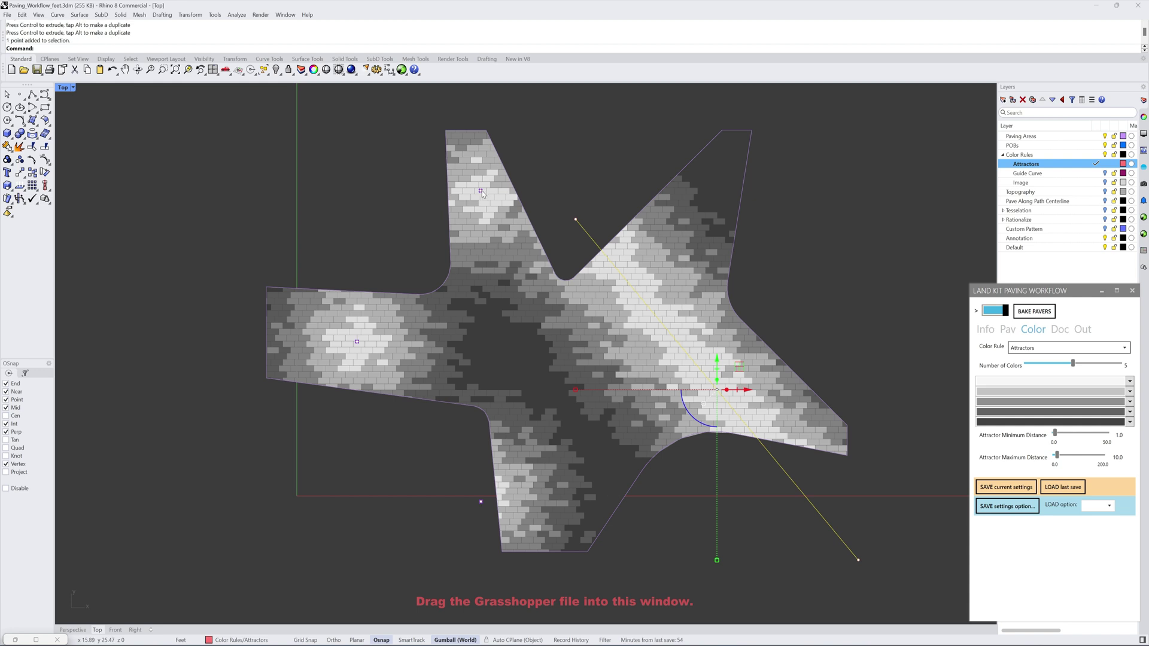
drag(504, 168, 507, 200)
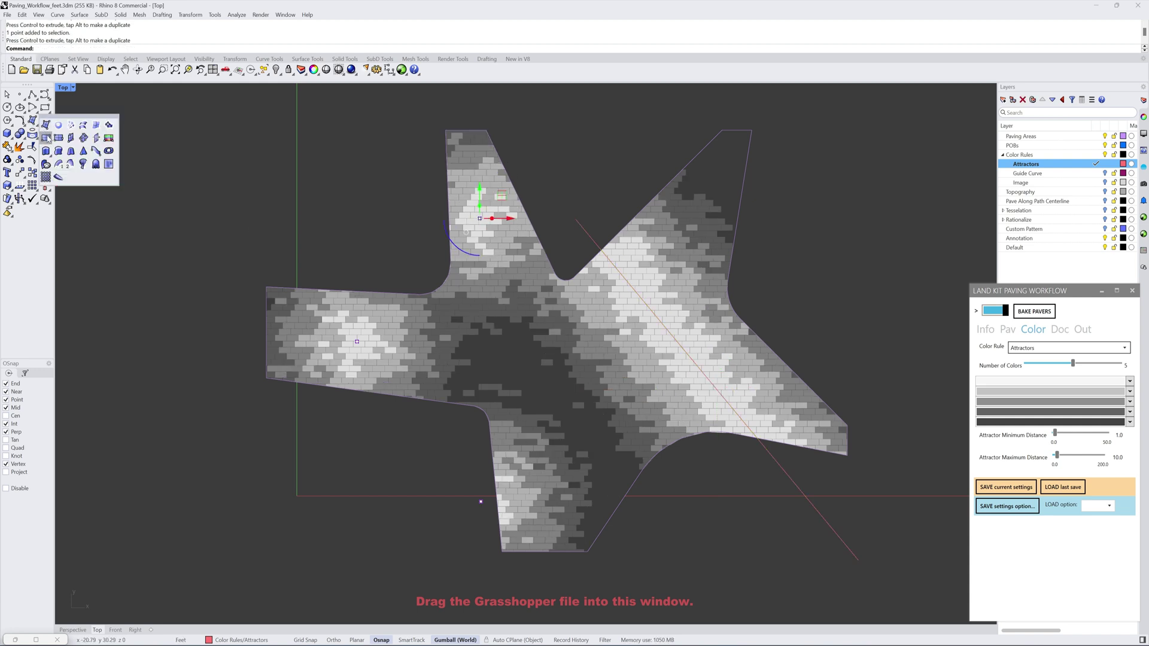
Step: Draw a square plane, move it upward over the paving to watch the shading update, then delete it
click(35, 122)
click(594, 338)
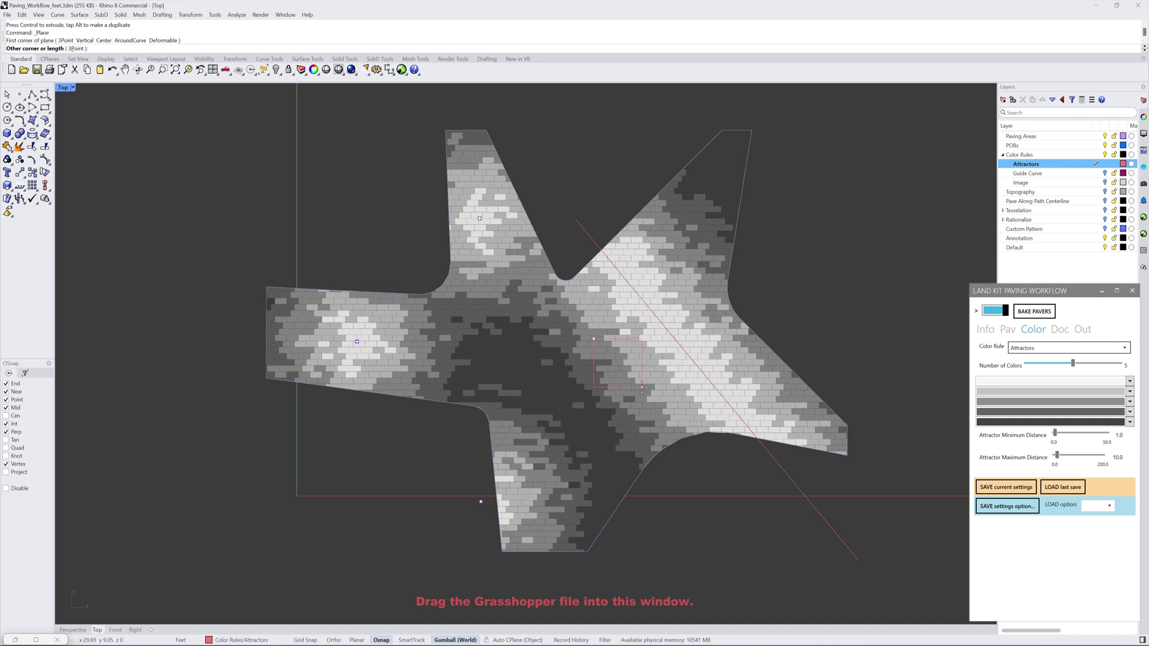
click(642, 387)
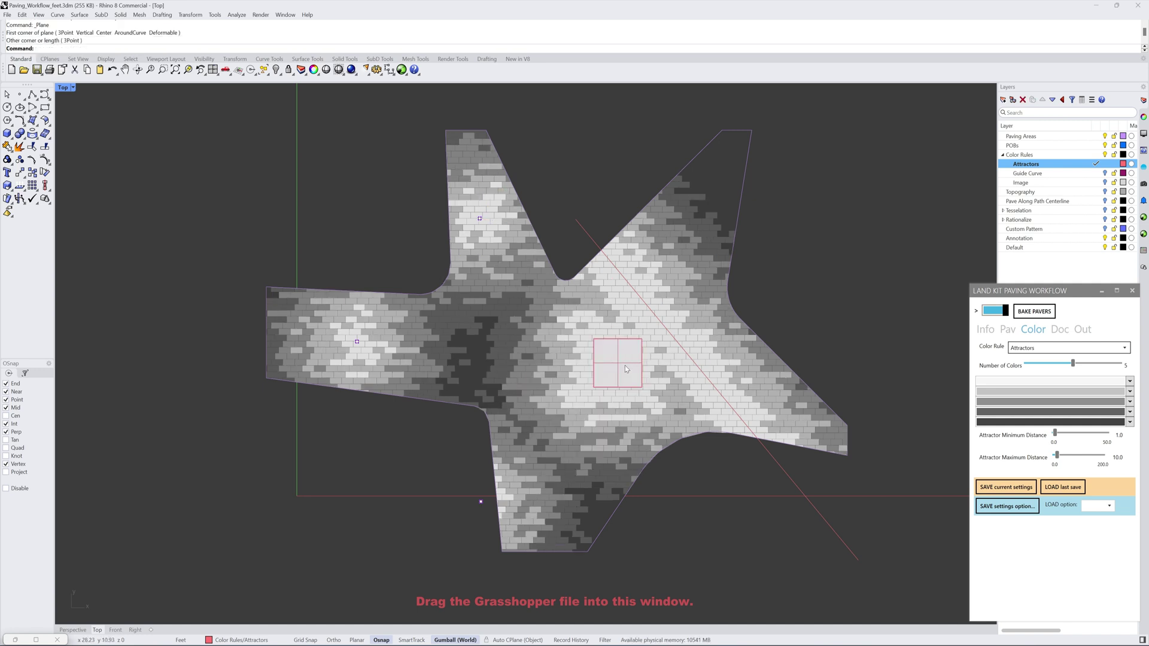
click(641, 354)
drag(642, 354, 640, 333)
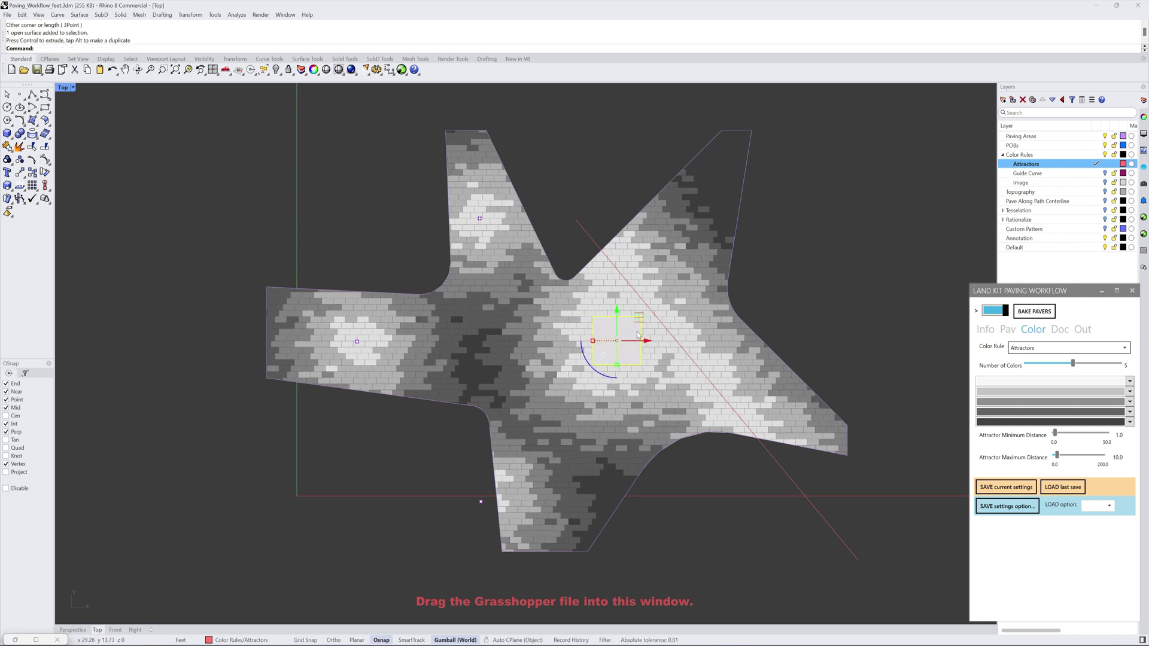
key(Delete)
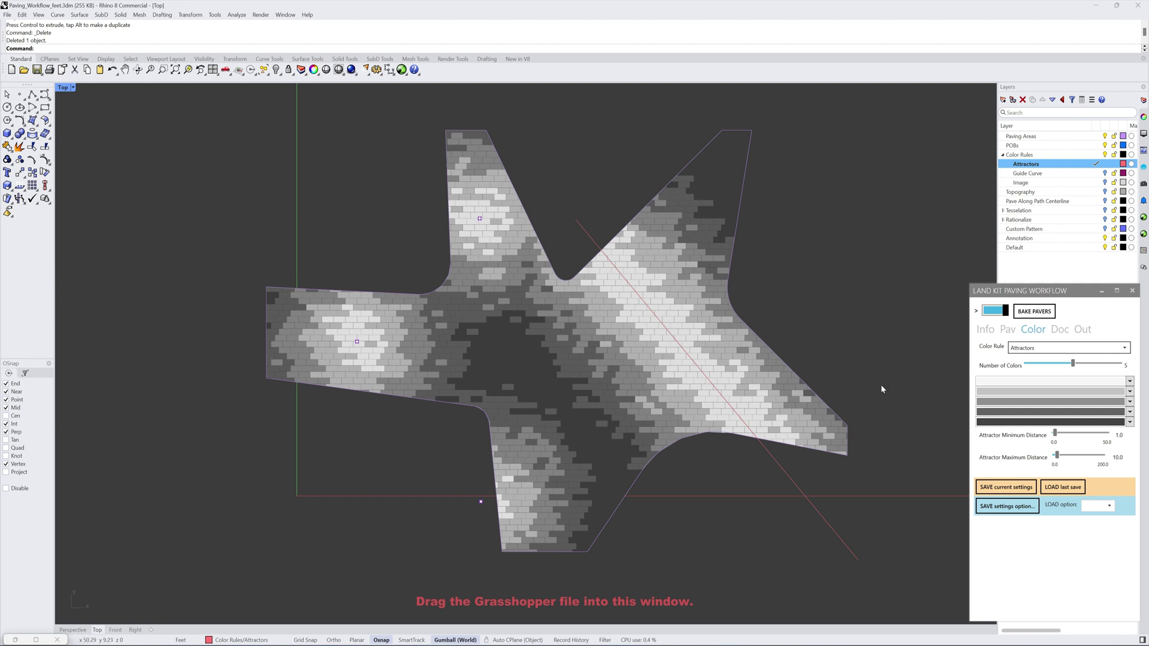
double_click(1055, 433)
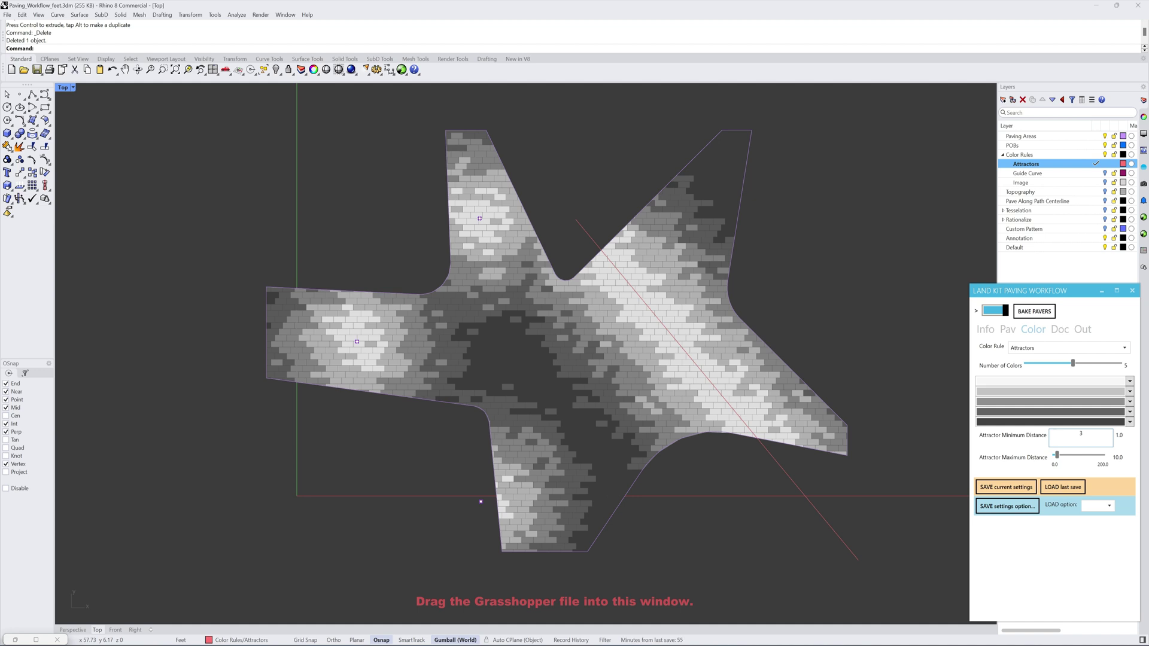
text(3)
key(Return)
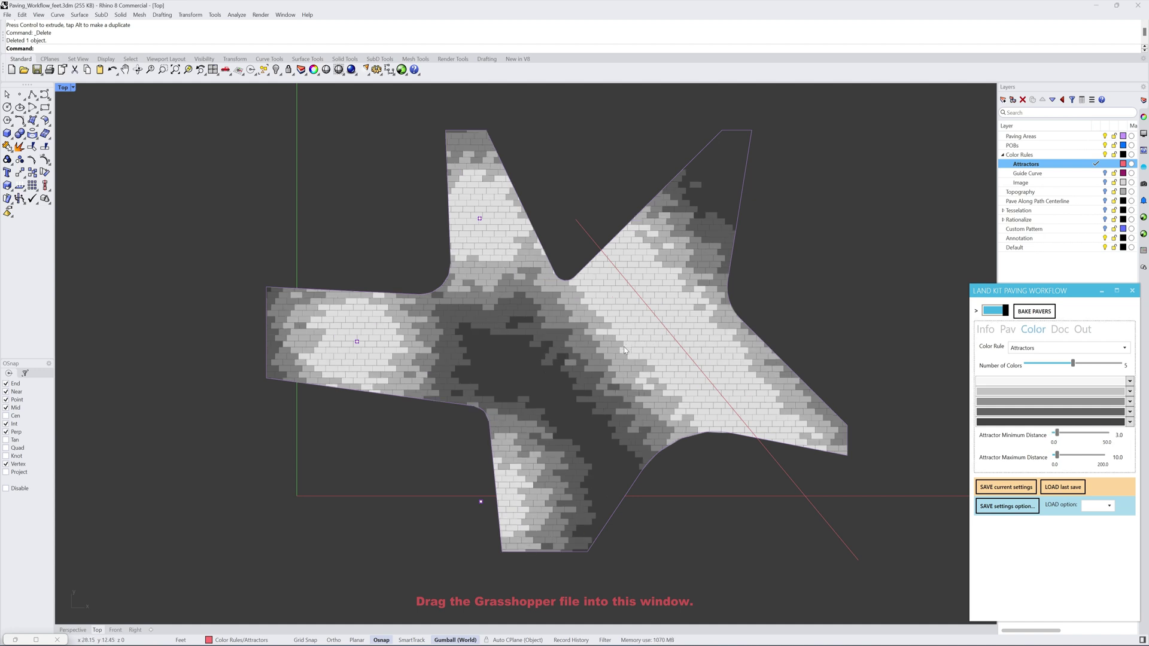
double_click(1057, 435)
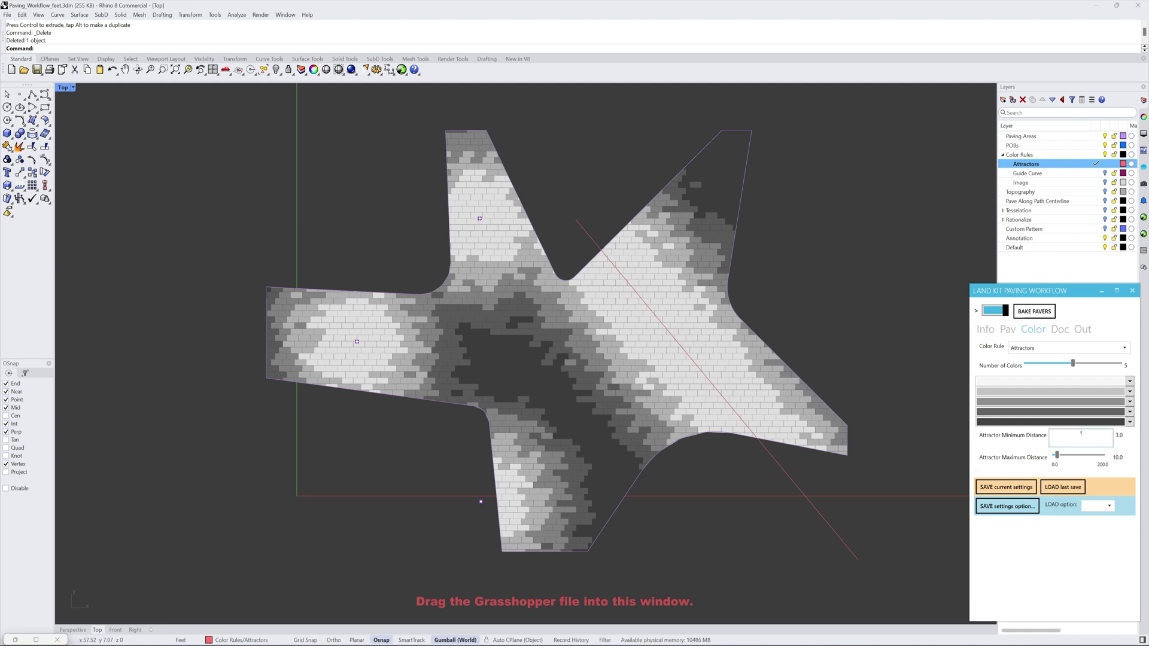
text(1)
key(Return)
double_click(1058, 456)
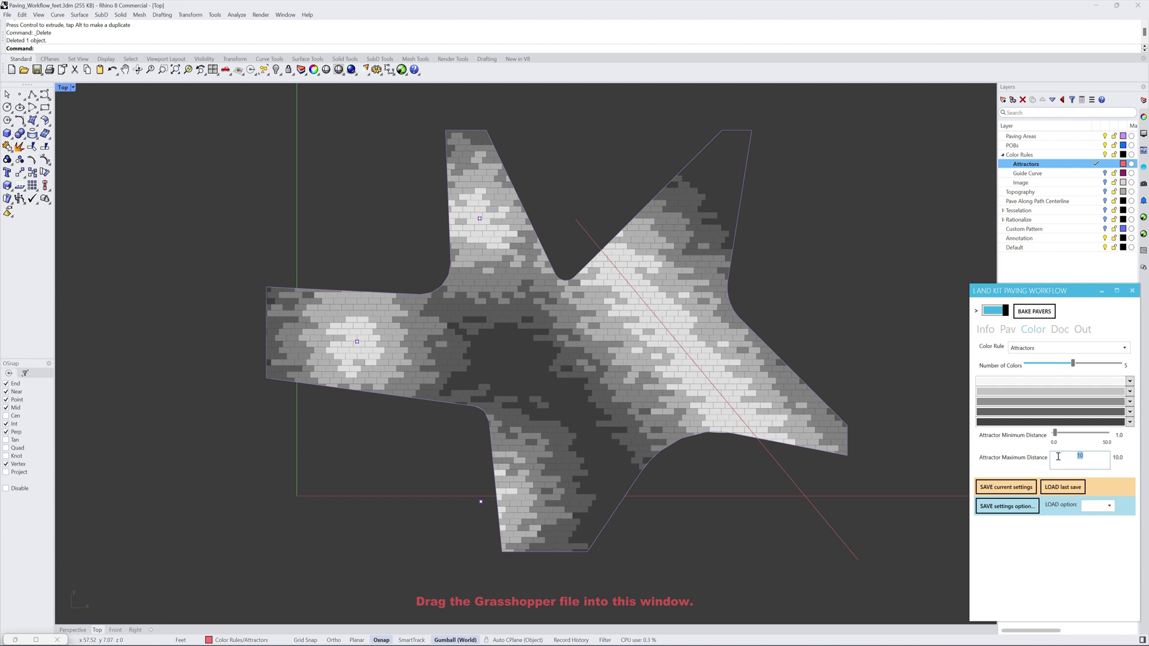
text(3)
key(Return)
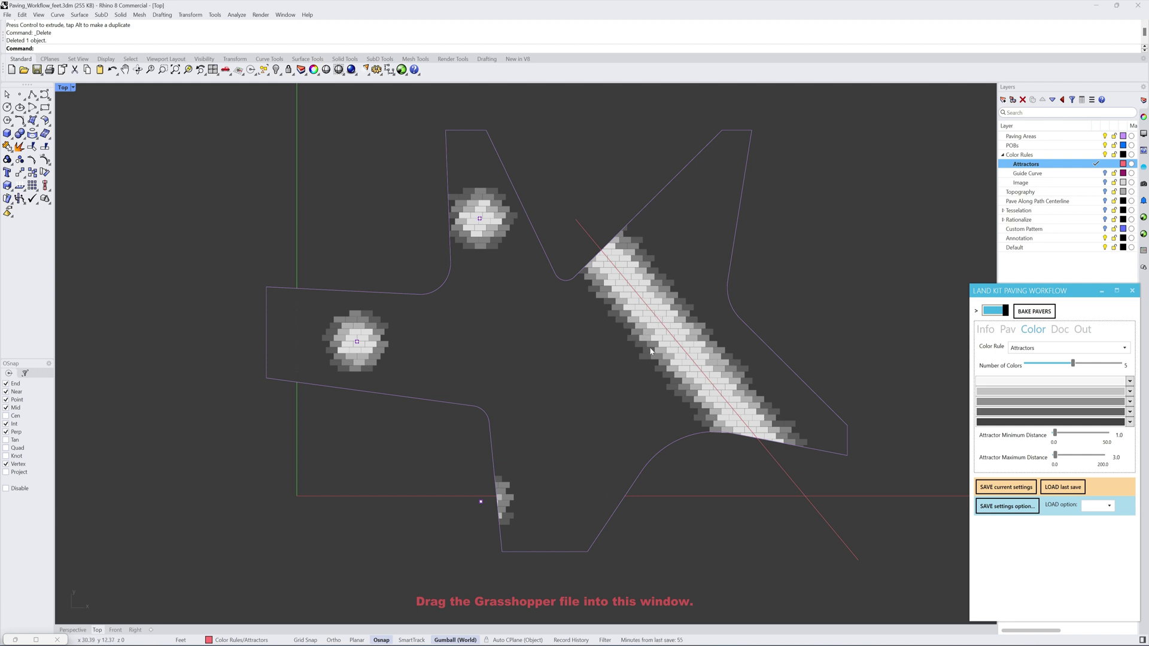
double_click(1058, 454)
text(15)
key(Return)
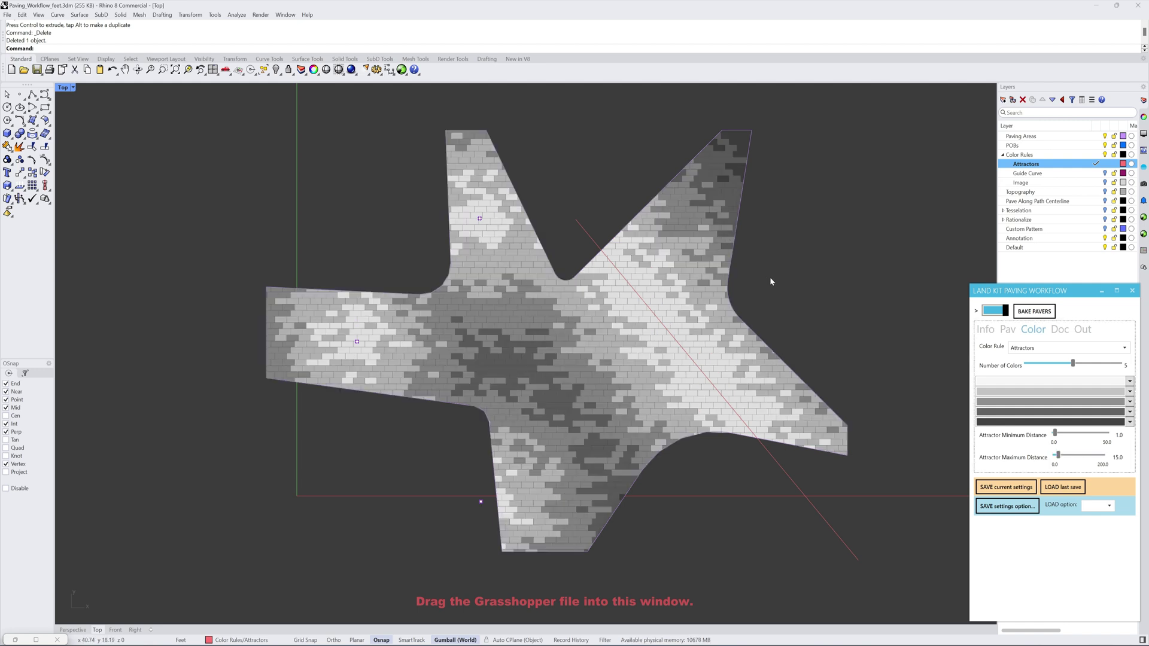
double_click(1057, 455)
text(10)
key(Return)
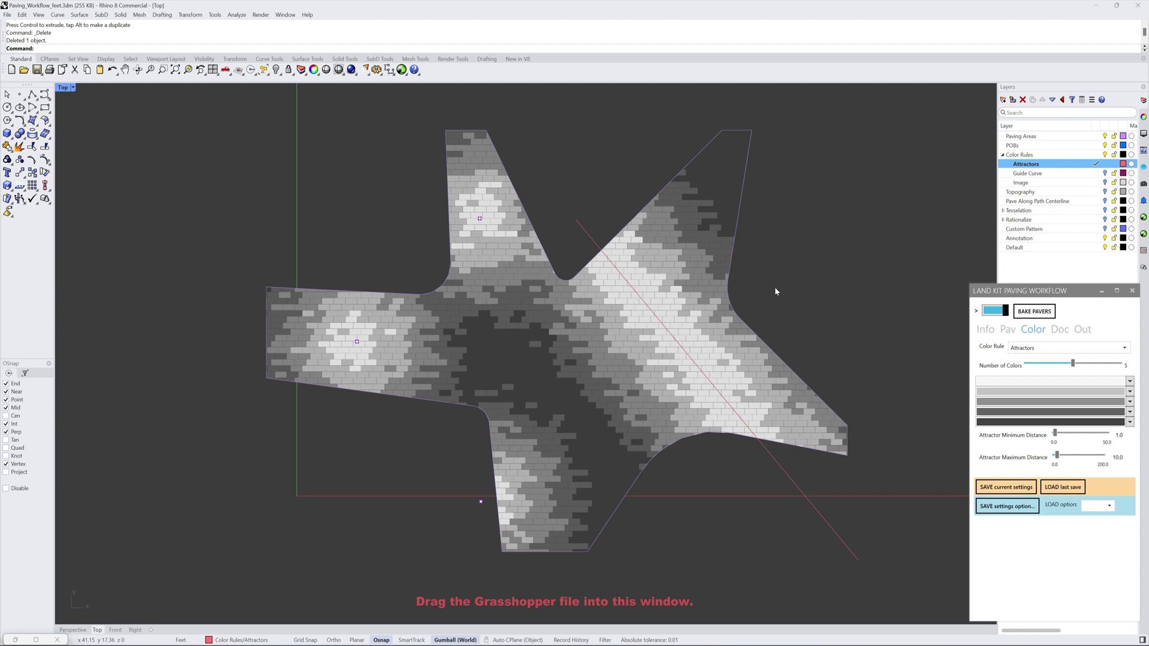
Step: Try the Random colour rule, settle on Gradient, and make Guide Curve the current layer
click(1026, 349)
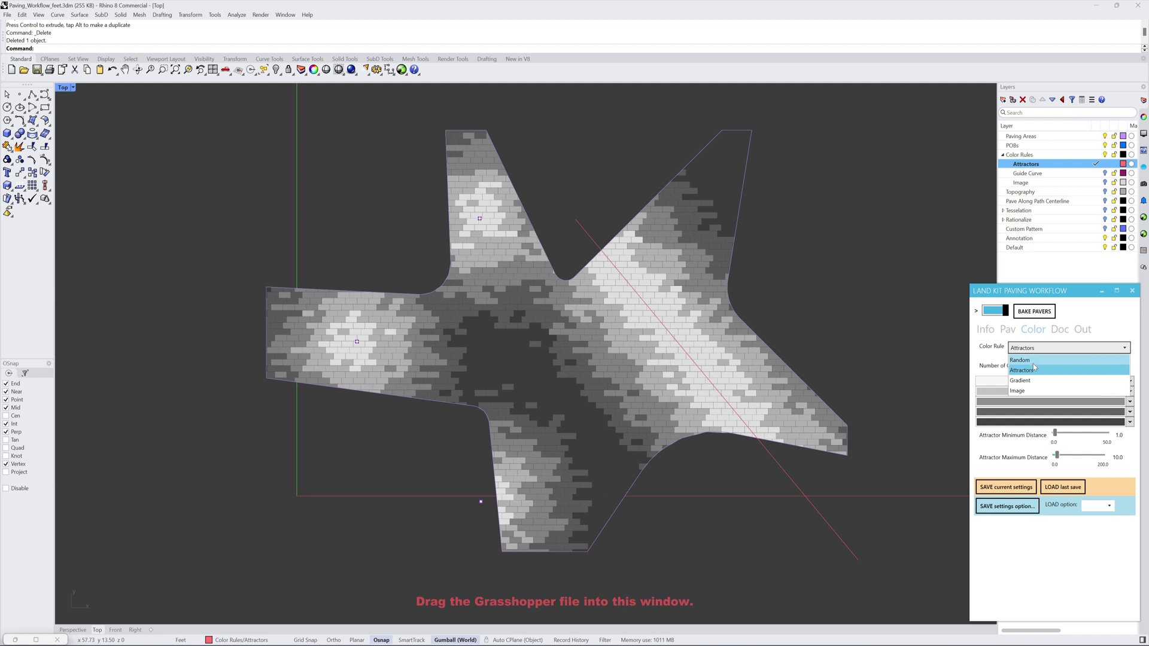
key(Return)
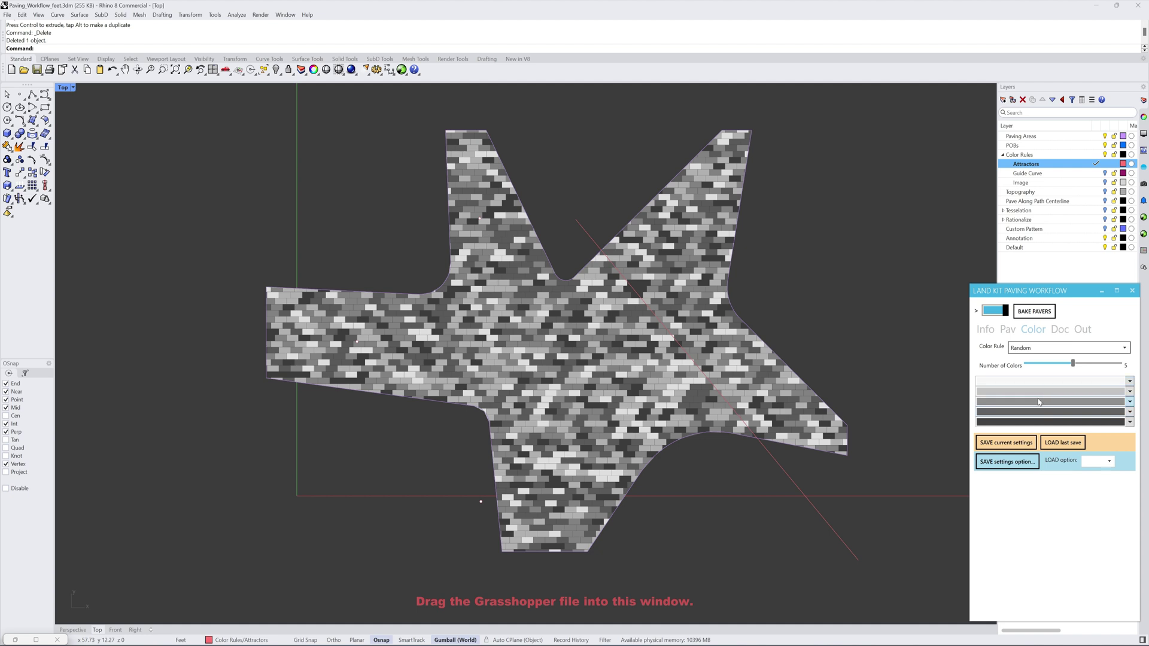
click(1035, 349)
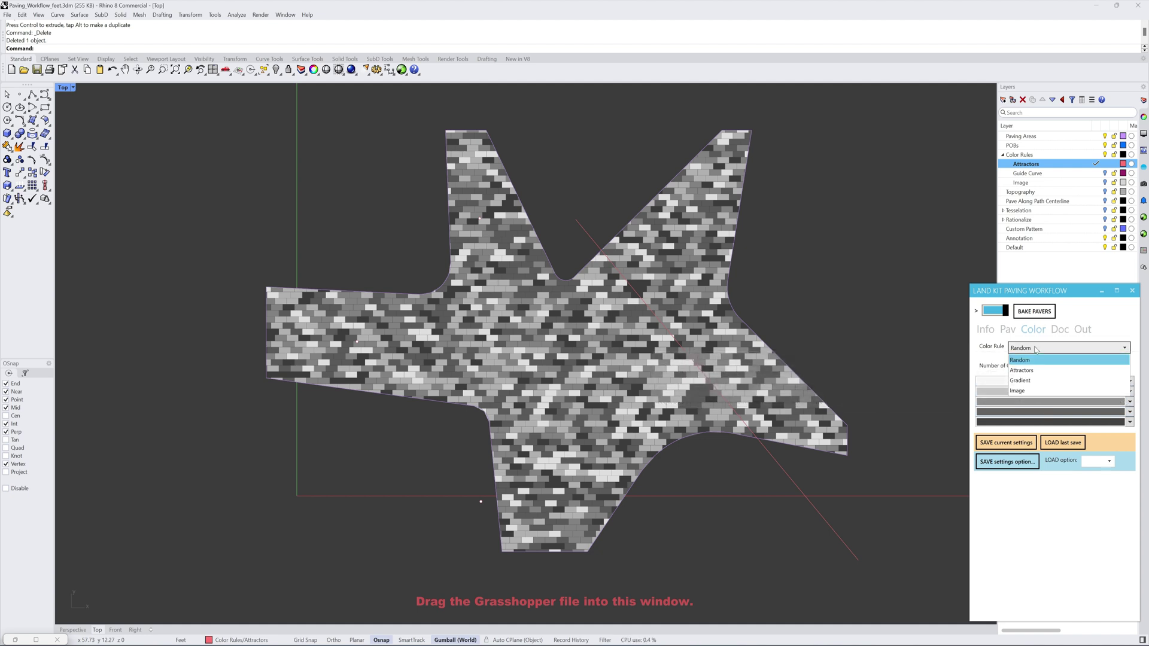
click(1032, 381)
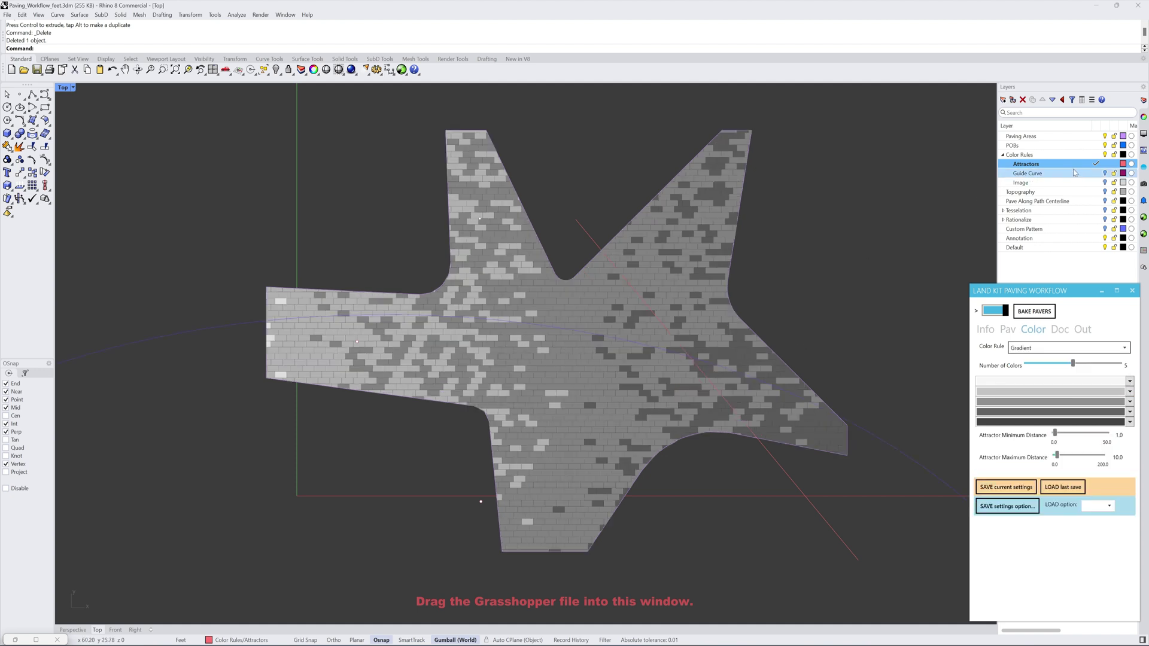
click(1096, 173)
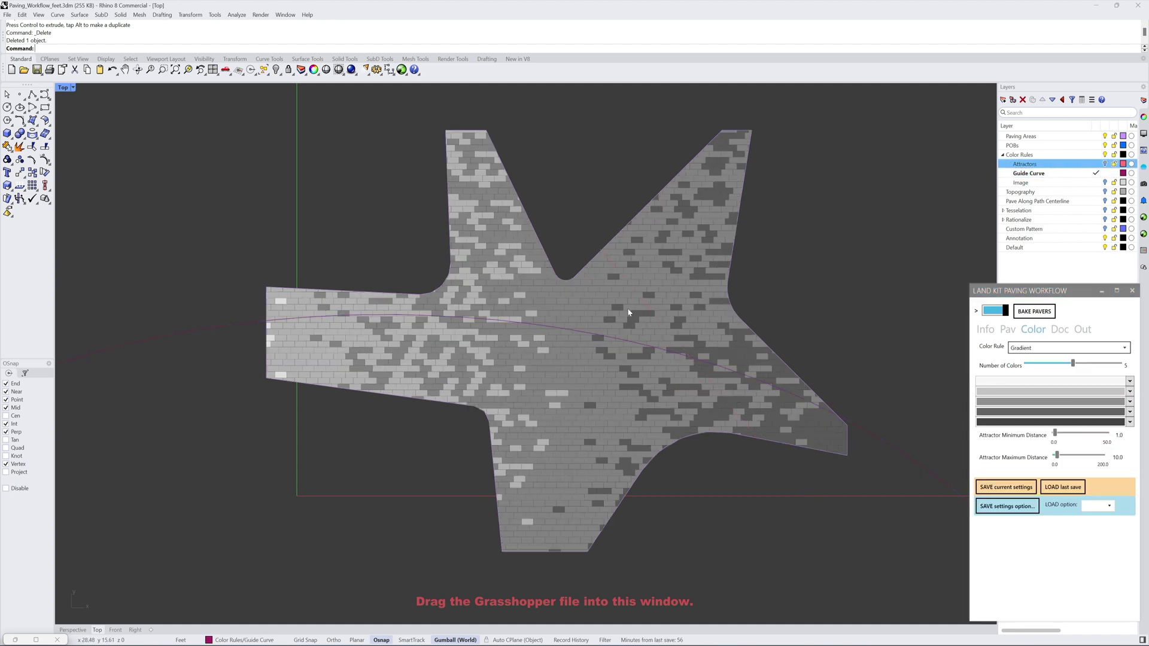
scroll(628, 313, down, 3)
Step: Scale the guide curve narrower and shorter with the gumball and shift it upward over the paving
click(621, 328)
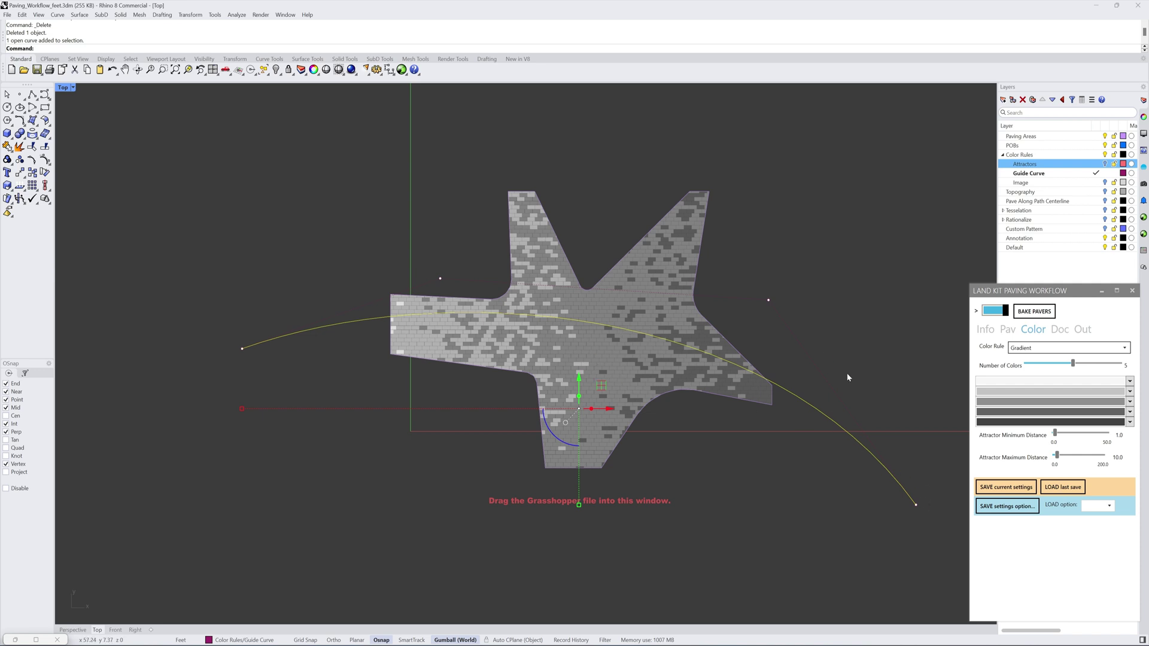
drag(244, 412, 527, 455)
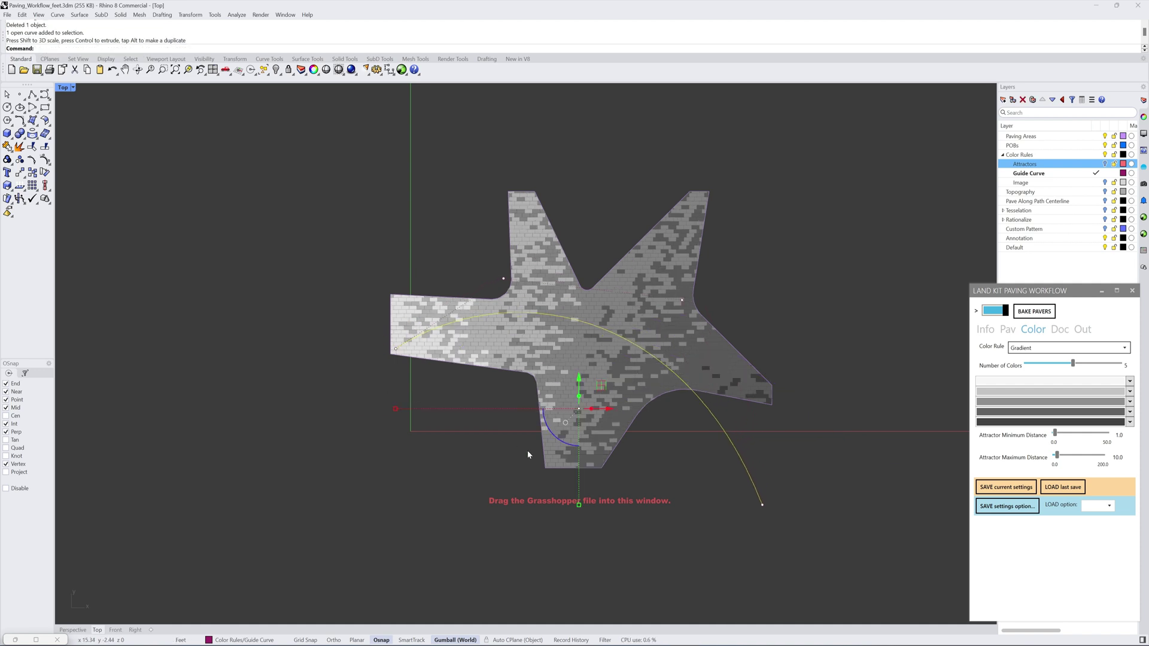
drag(580, 384, 635, 335)
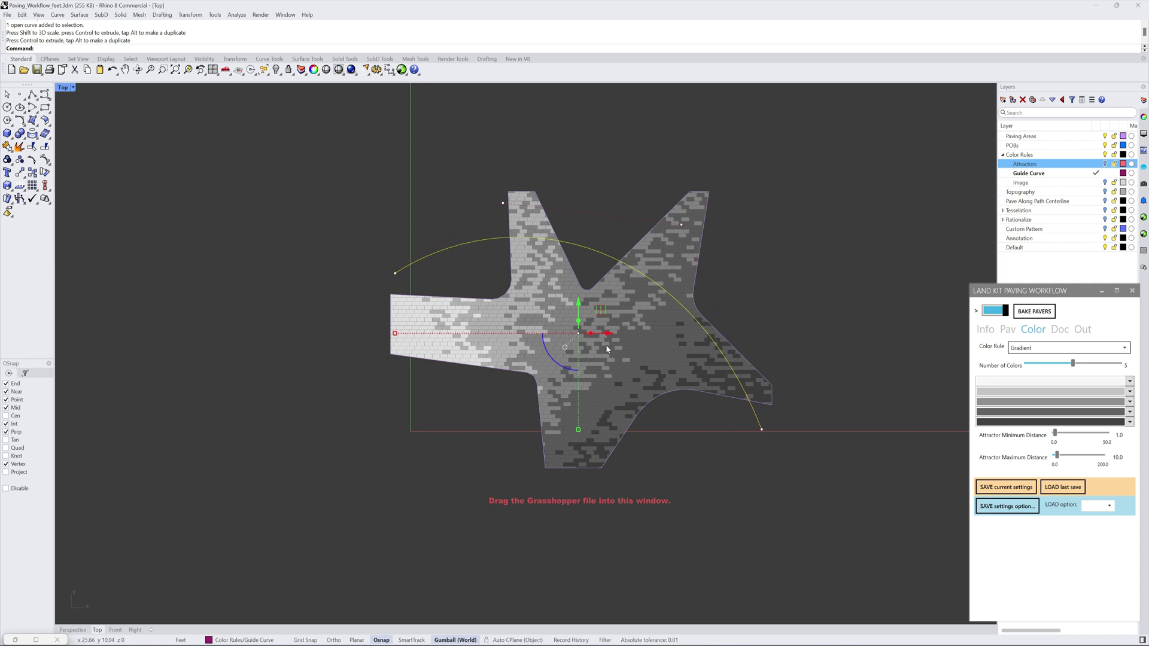
drag(578, 429, 587, 378)
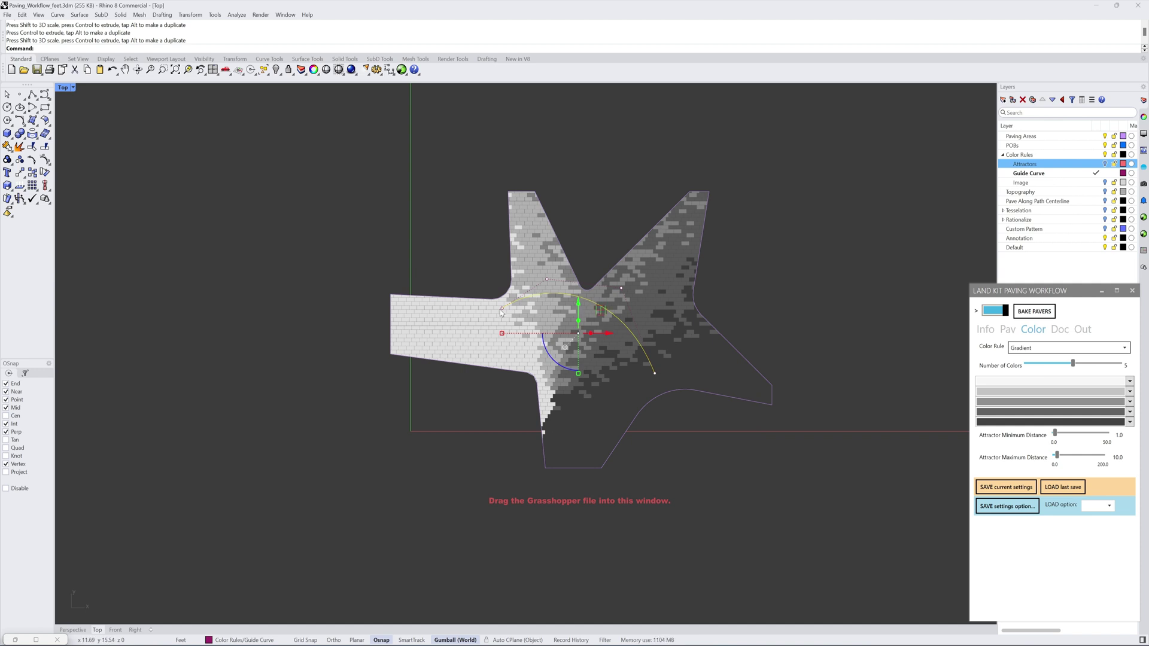
drag(502, 337, 534, 348)
drag(621, 339, 622, 341)
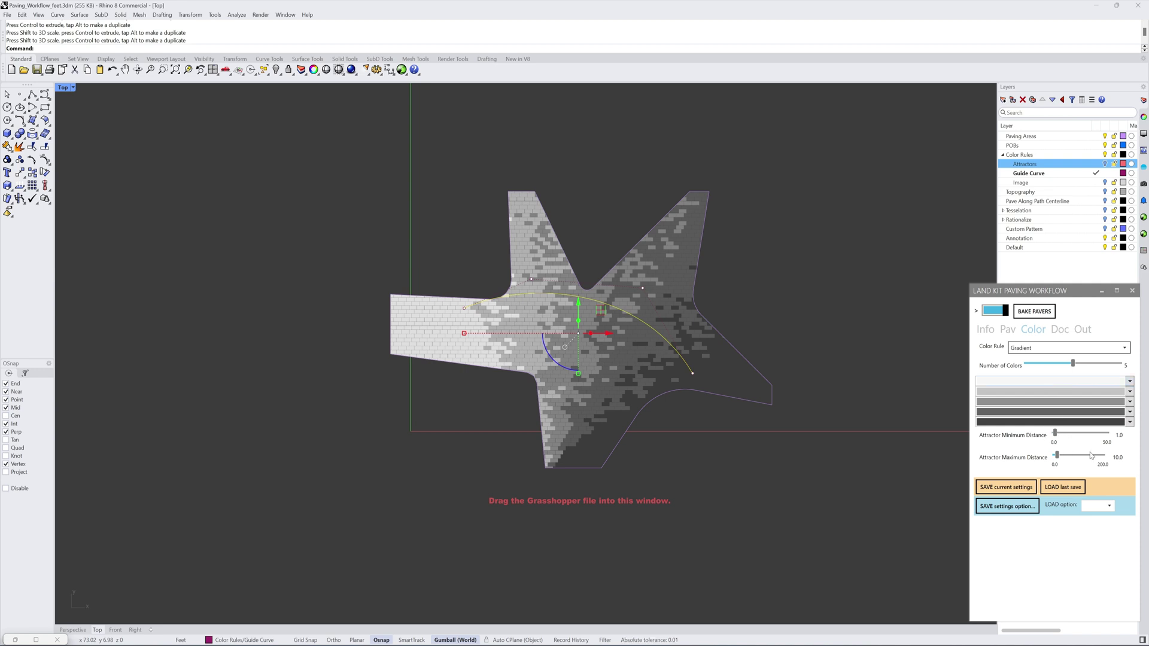
Step: Switch the colour rule to Image and turn on the Image layer, making it current
click(1074, 349)
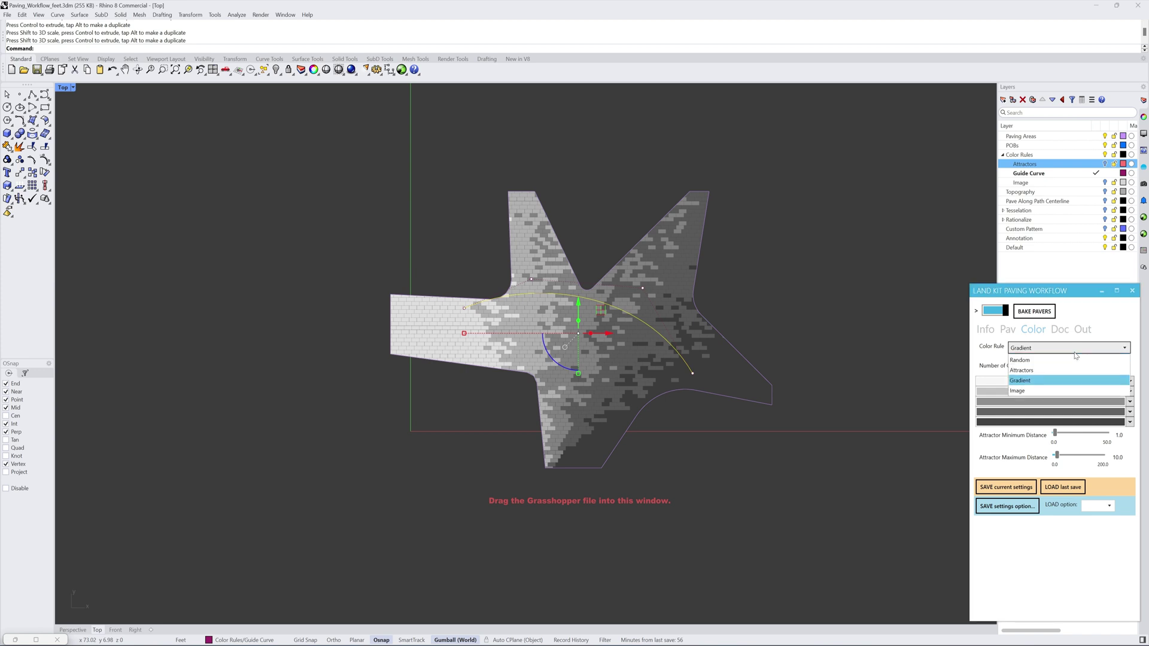
click(1057, 390)
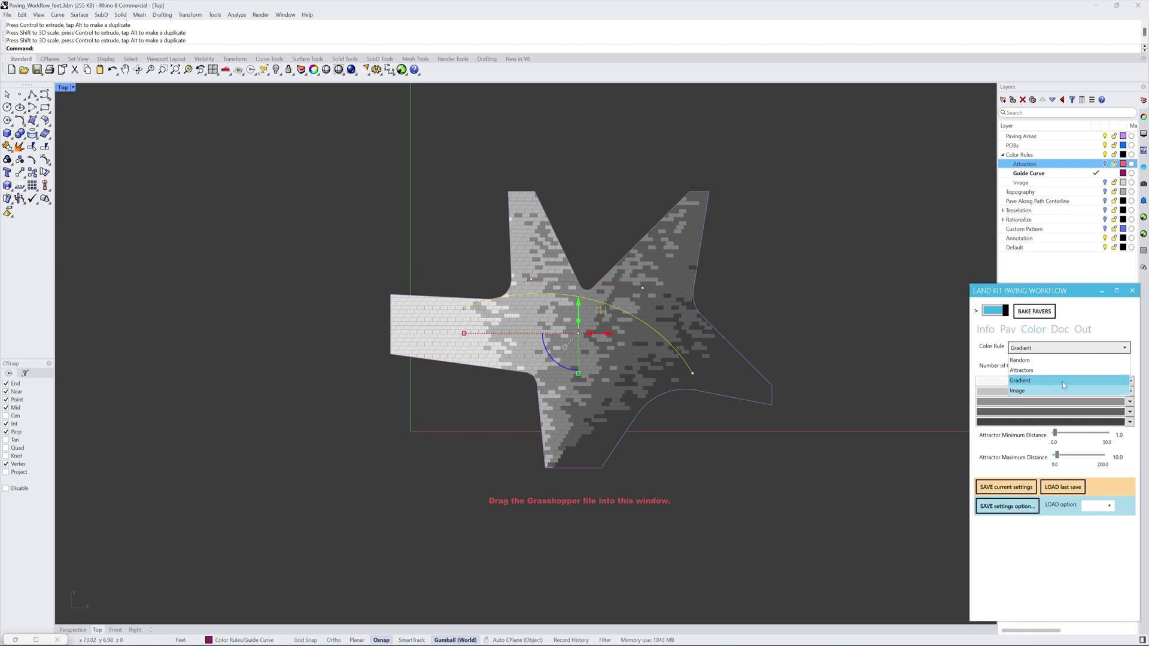
click(1104, 183)
click(1097, 183)
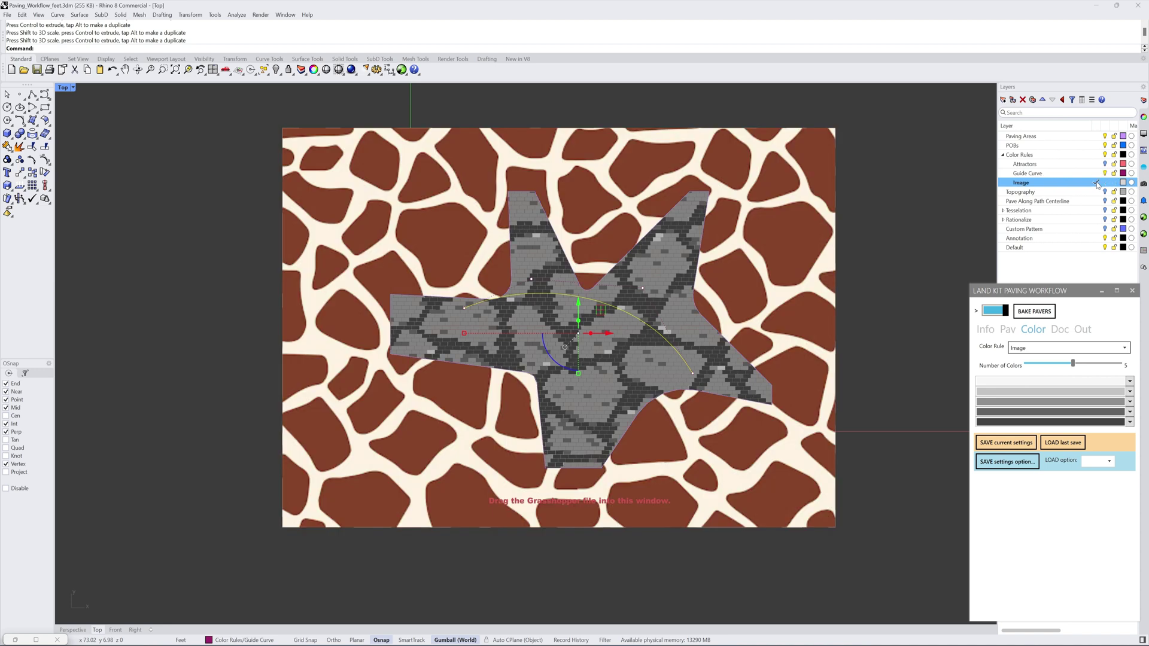
Step: Move the giraffe image right and down beneath the star so the pavers recolour from it
click(781, 264)
click(1098, 173)
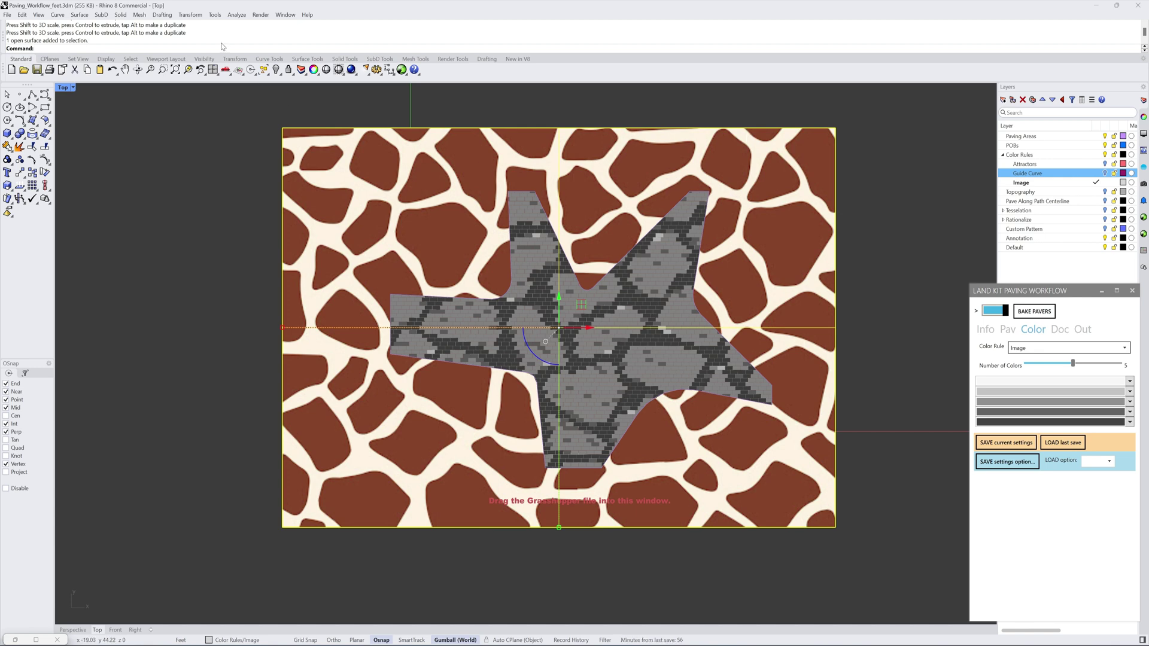
text(Picture)
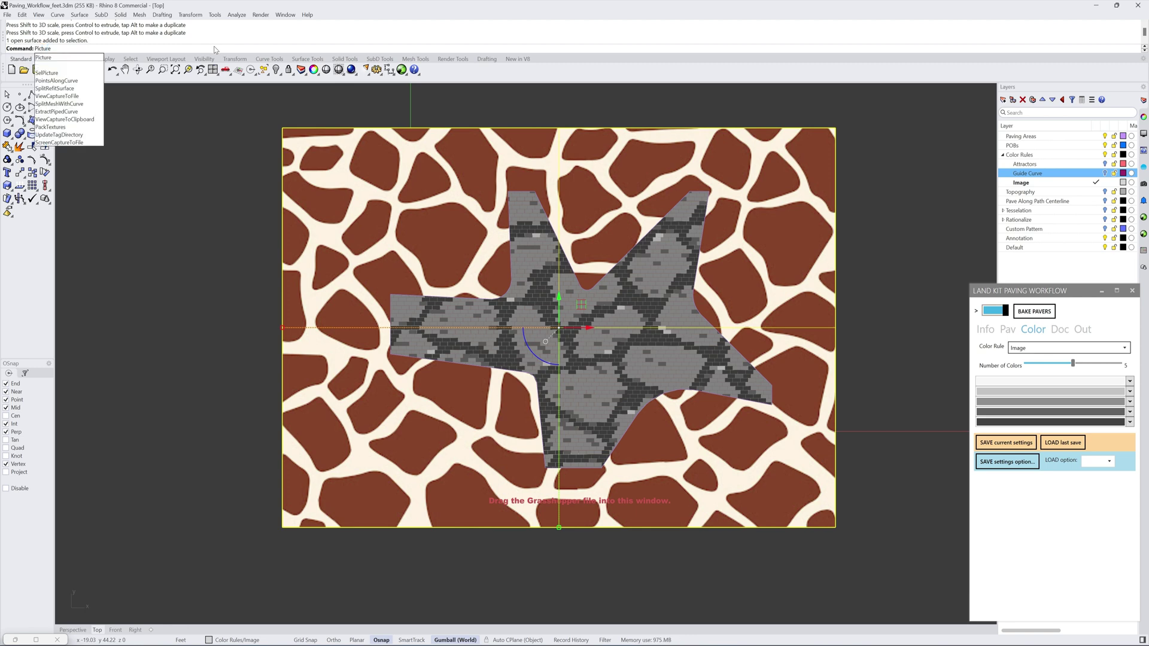
key(Escape)
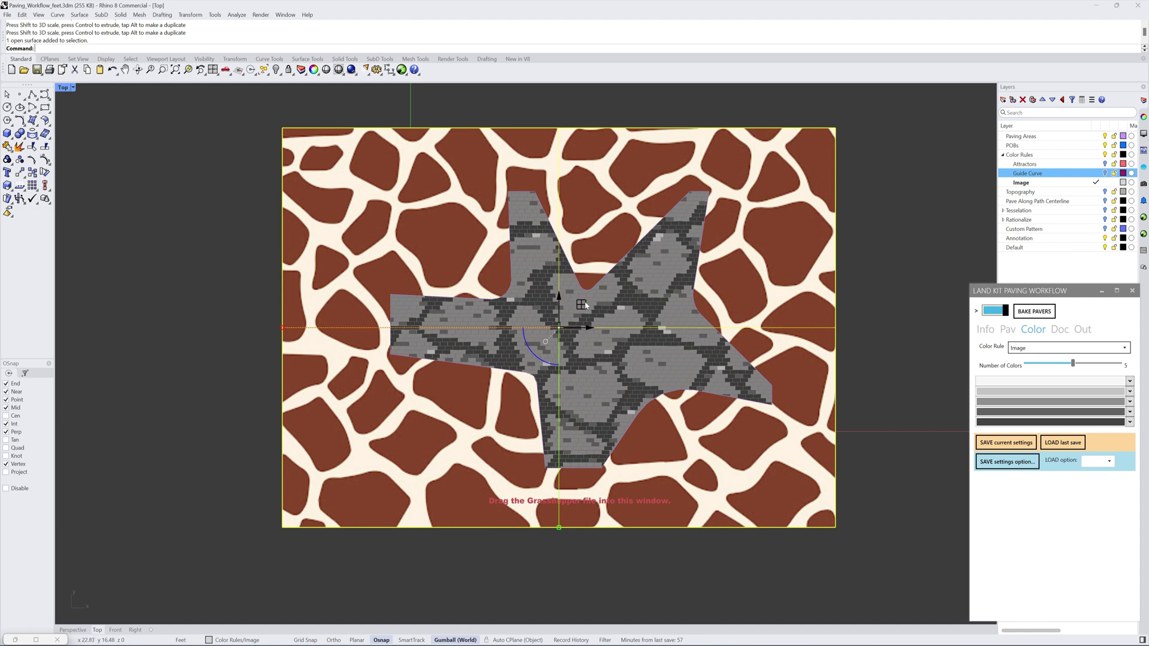
drag(587, 314, 612, 331)
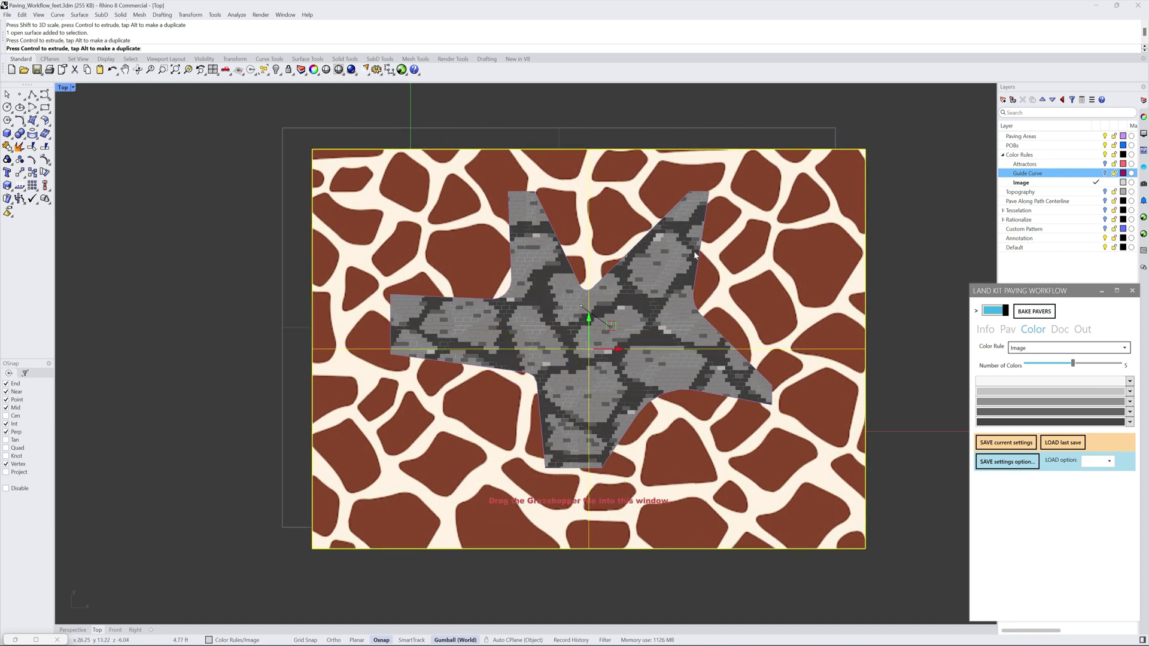
click(898, 281)
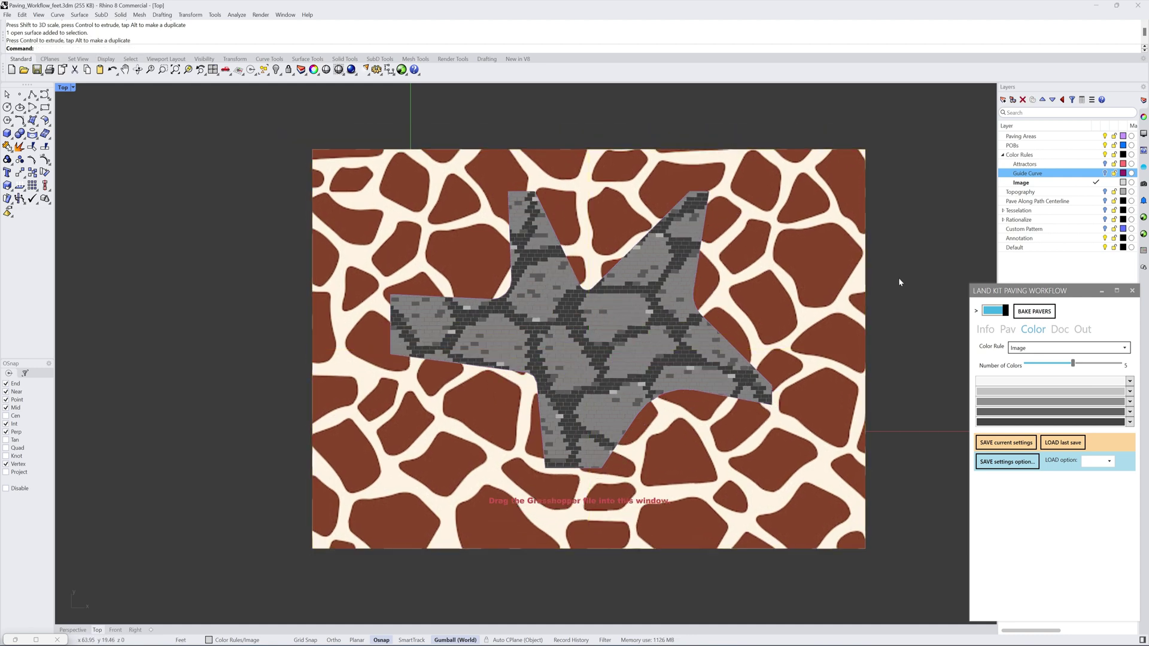
Step: Make the first shade golden tan, then switch the colour rule to Gradient
click(1130, 382)
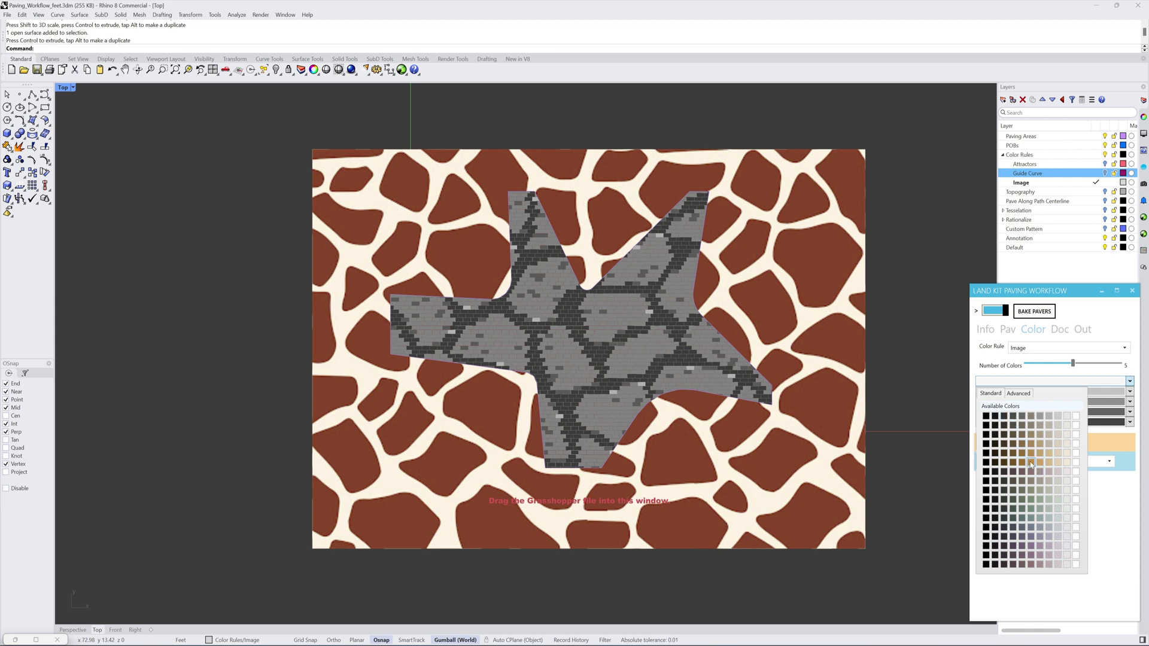
click(1024, 440)
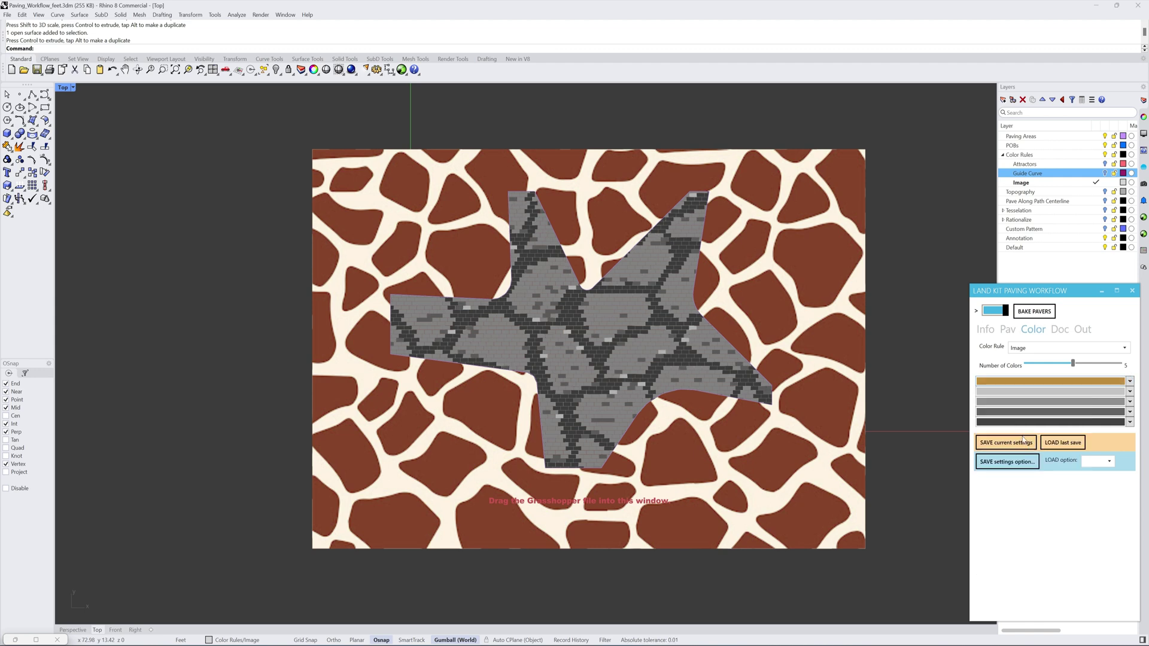
click(1130, 392)
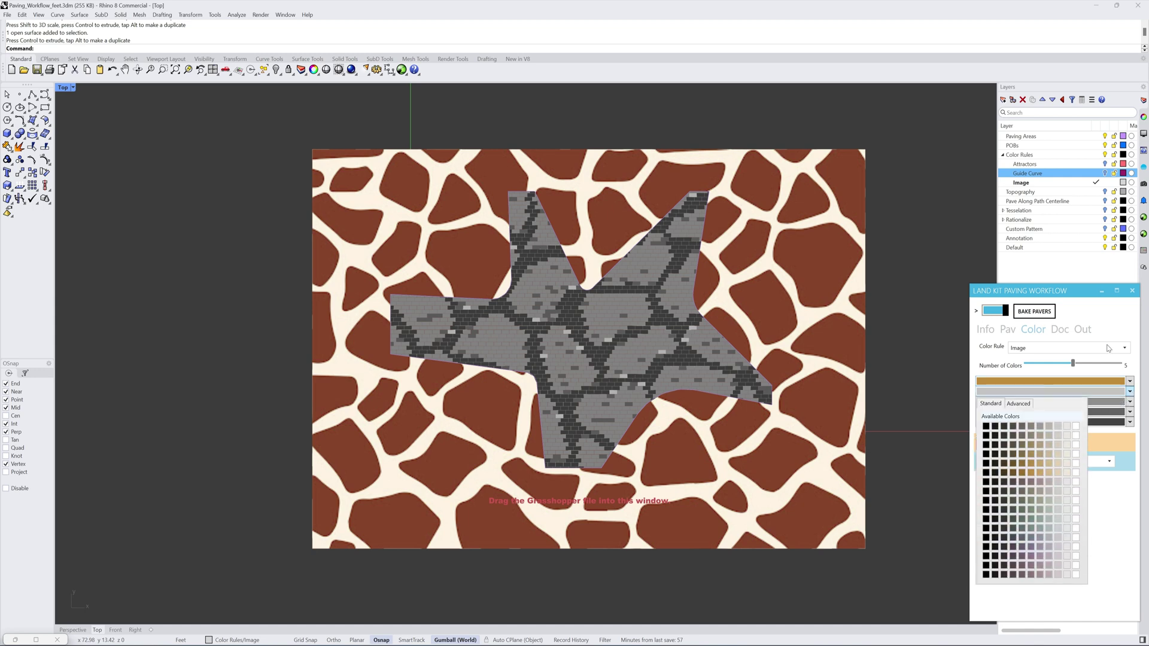
click(1071, 348)
click(1074, 382)
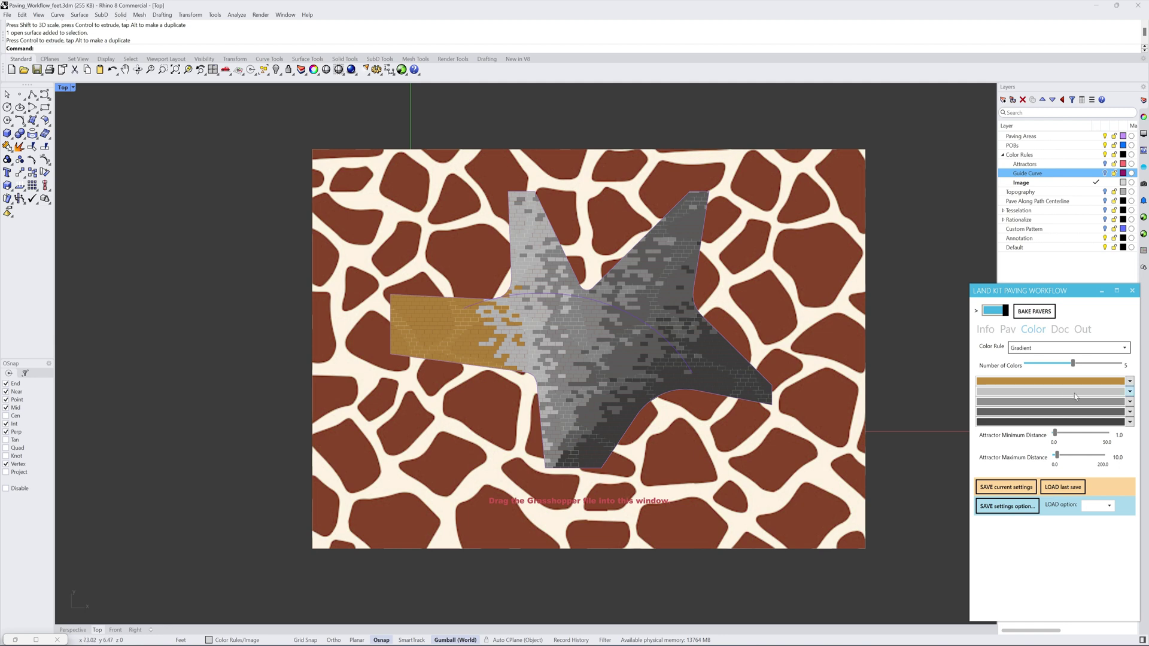
Step: Set the first gradient colour to a custom dark green
click(1130, 382)
click(1018, 393)
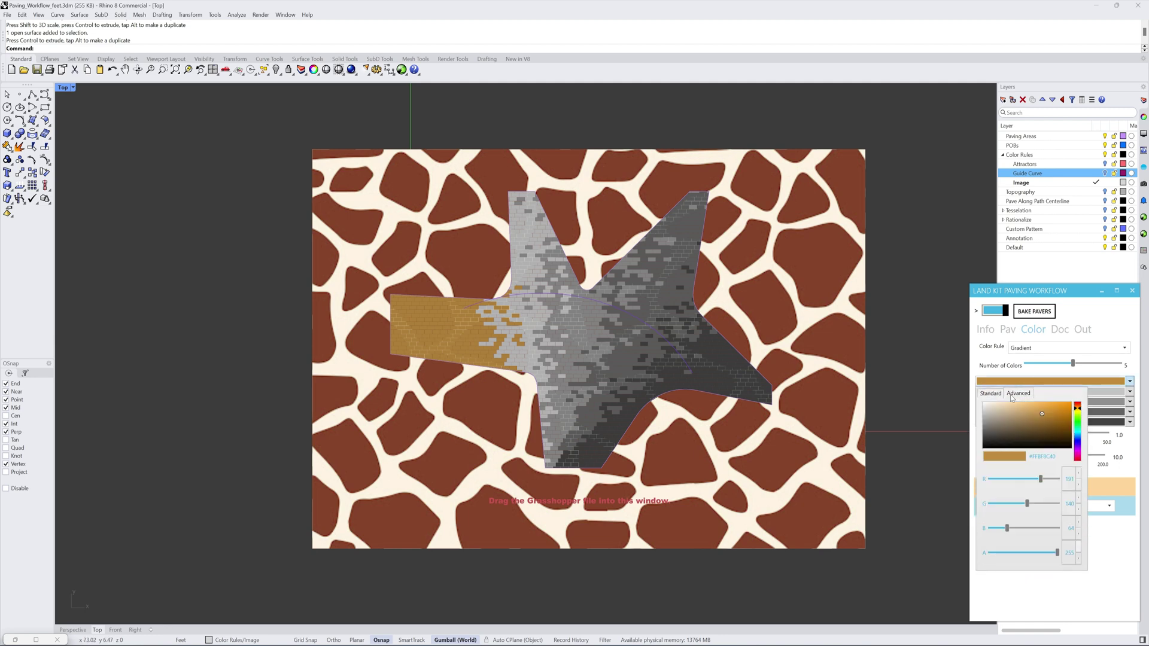
click(1078, 421)
click(1056, 456)
click(1057, 456)
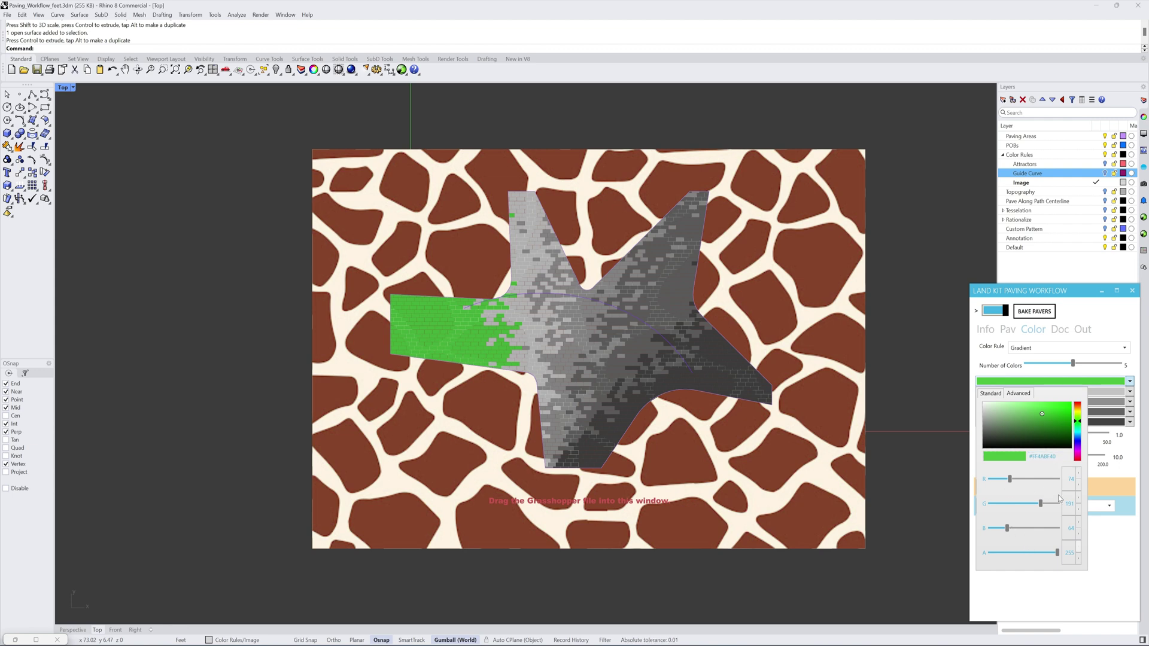
click(1025, 428)
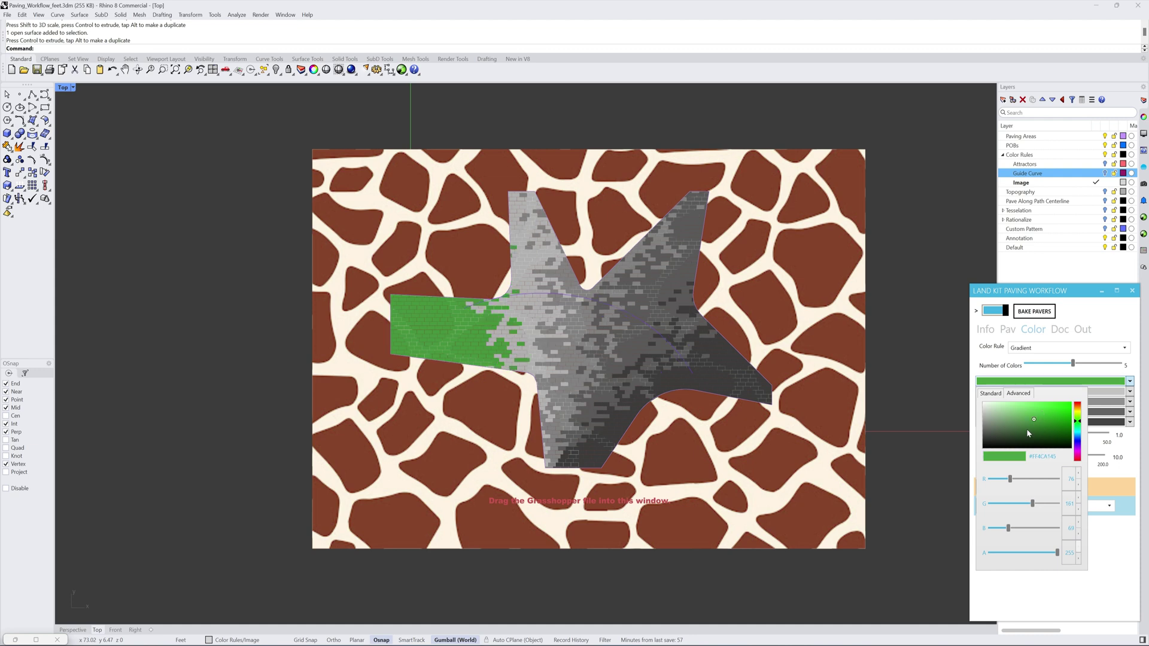
click(1129, 380)
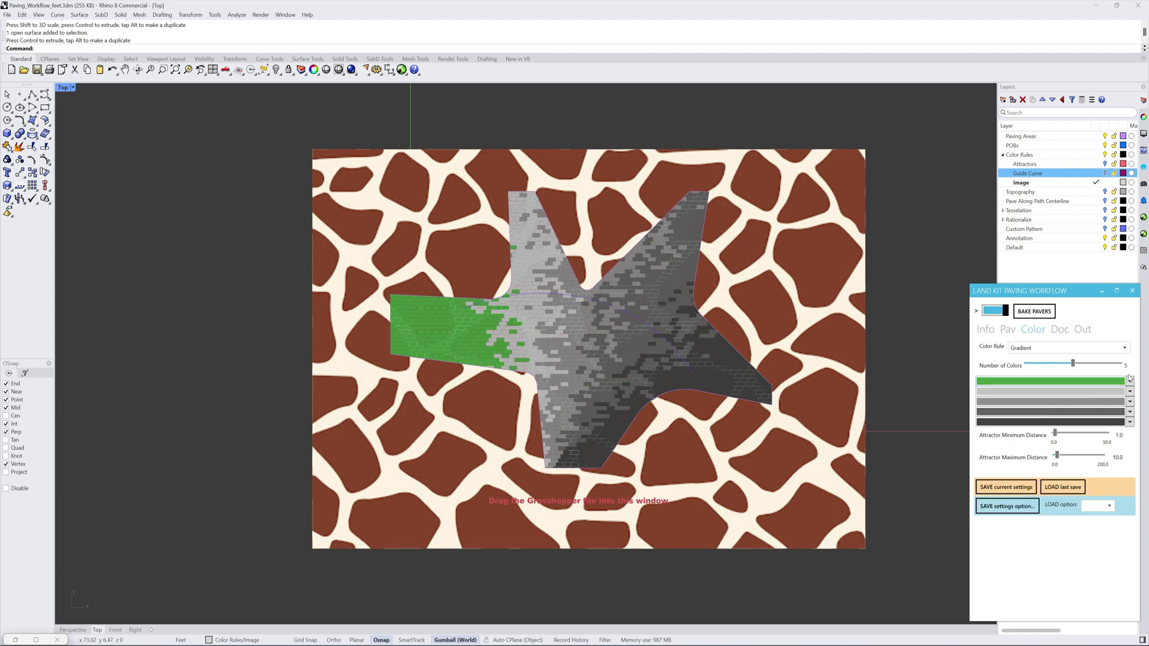
Step: Set the number of colours to 3, then change it to 9
double_click(1074, 365)
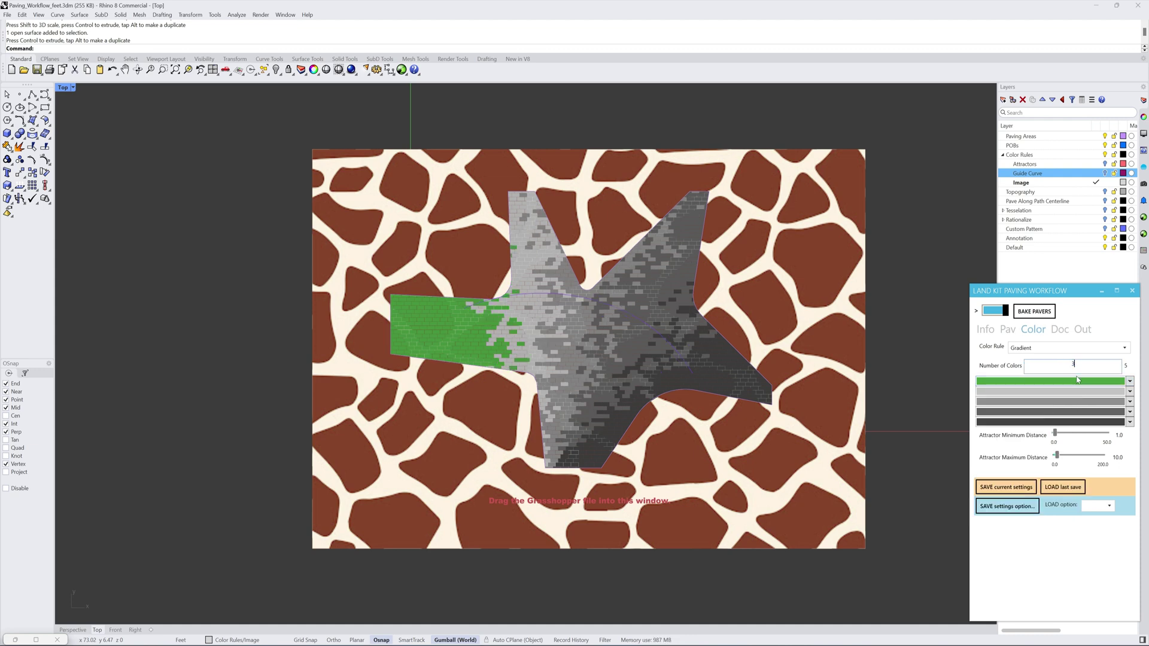
text(3)
key(Return)
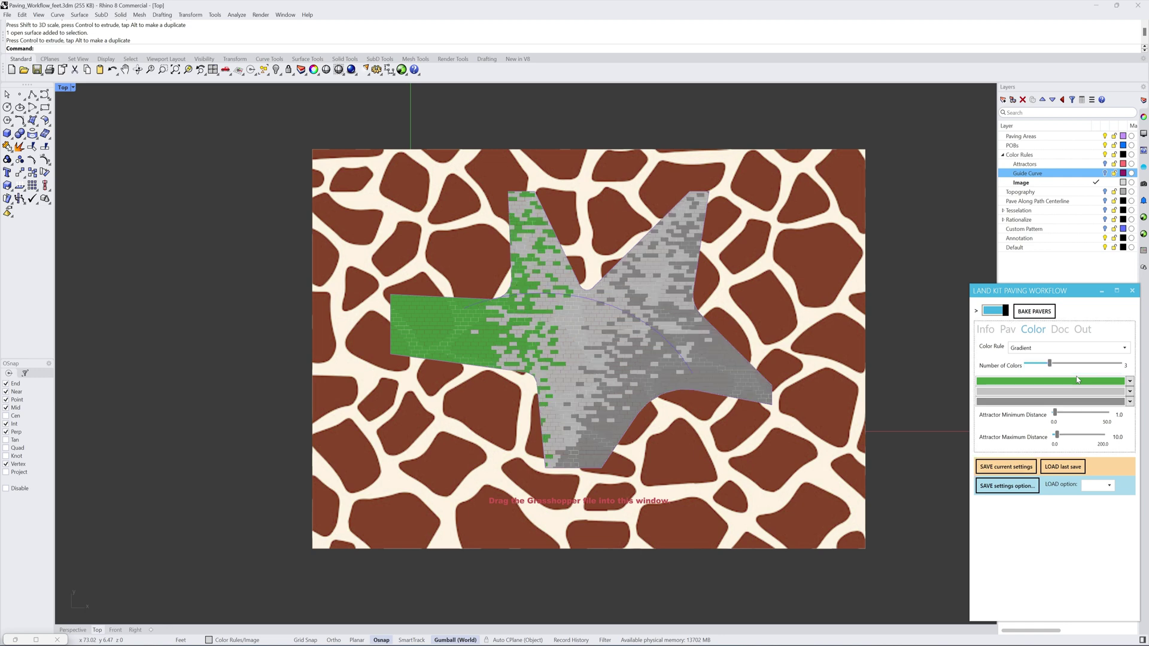
double_click(1050, 364)
text(9)
key(Return)
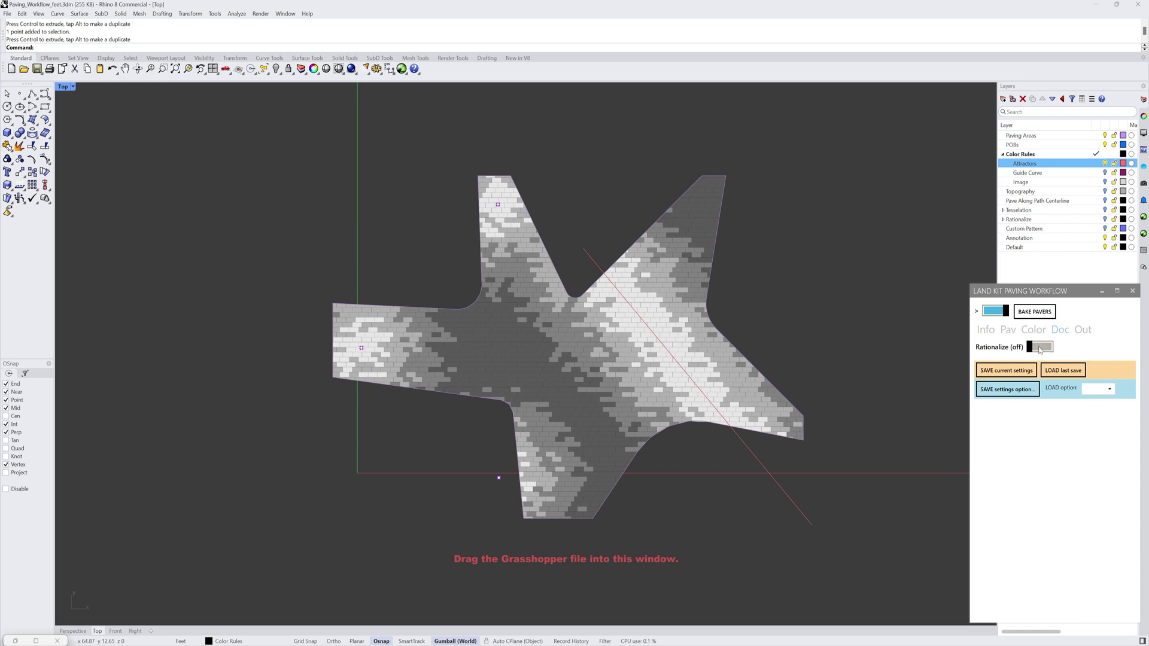
Step: Turn Rationalize on in the Doc tab, overlaying a 10 × 10 ft grid of tone percentages
click(1040, 348)
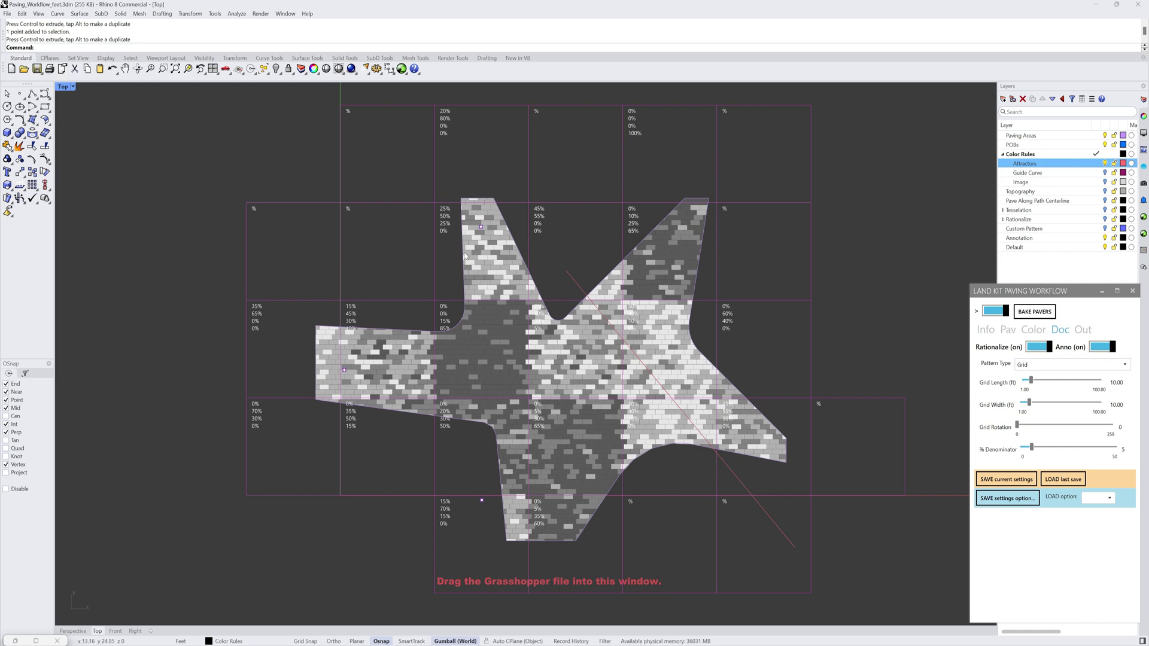
scroll(445, 226, up, 4)
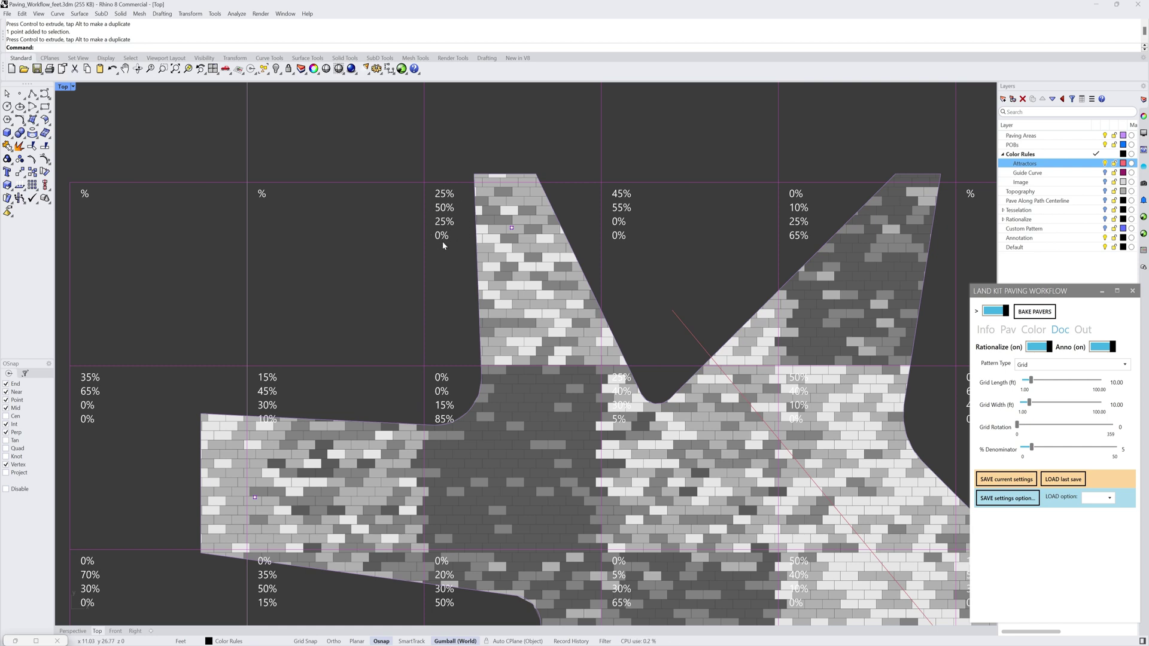
scroll(515, 211, down, 2)
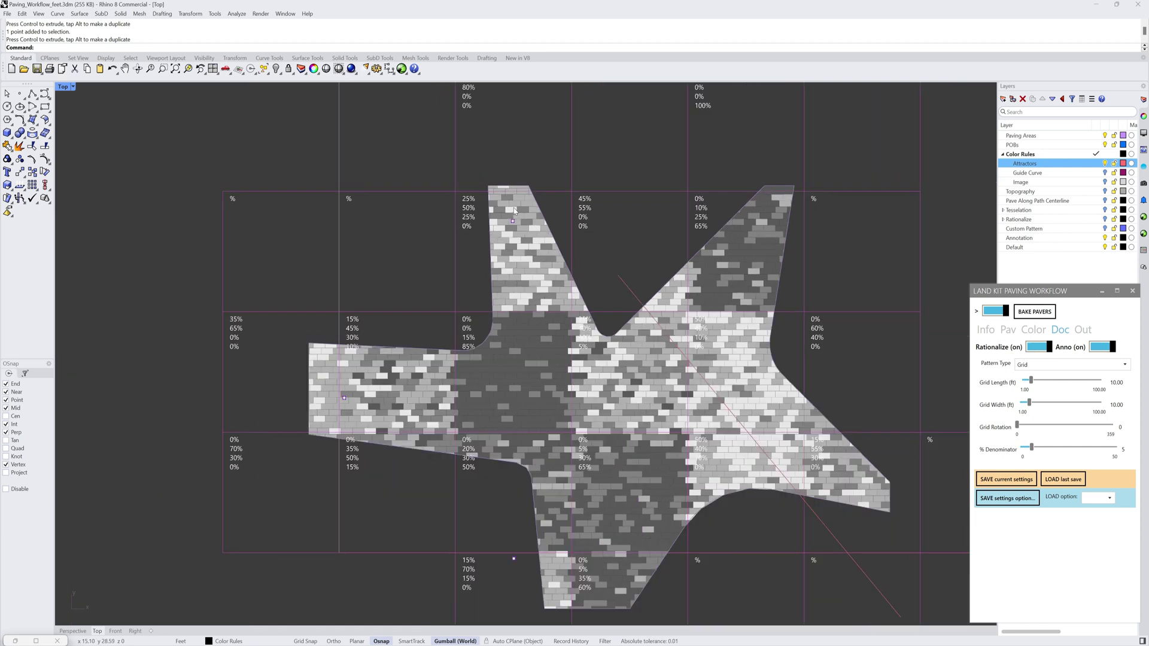
scroll(443, 251, down, 2)
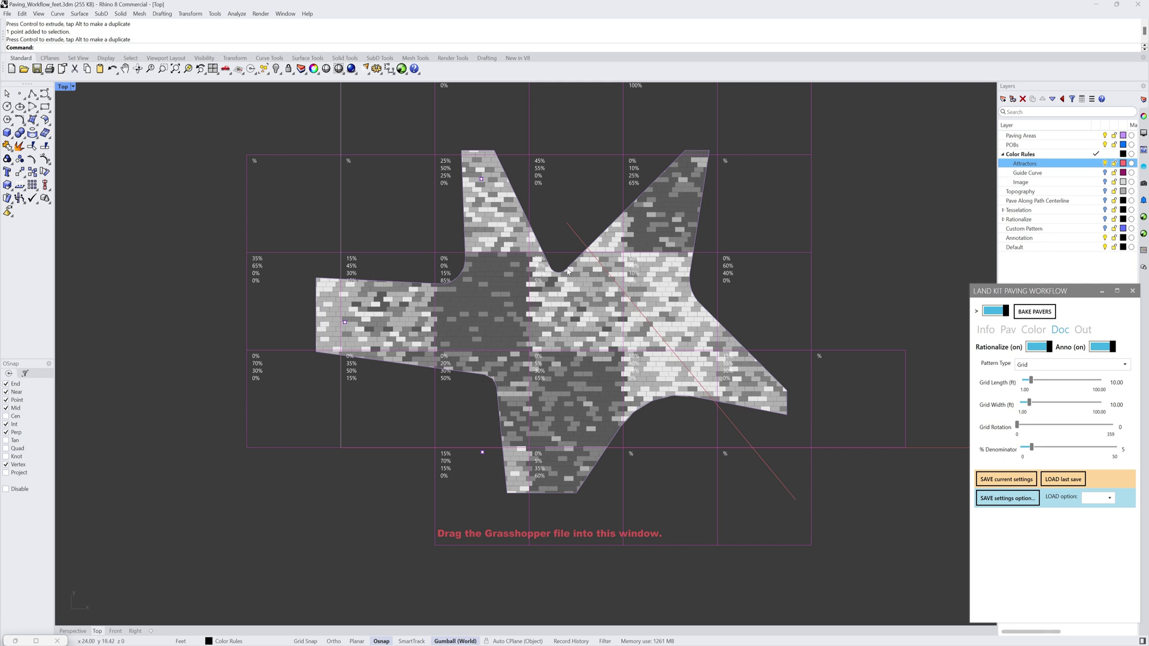
Step: Toggle Rationalize off and back on to compare, then open the Pattern Type list
click(1037, 349)
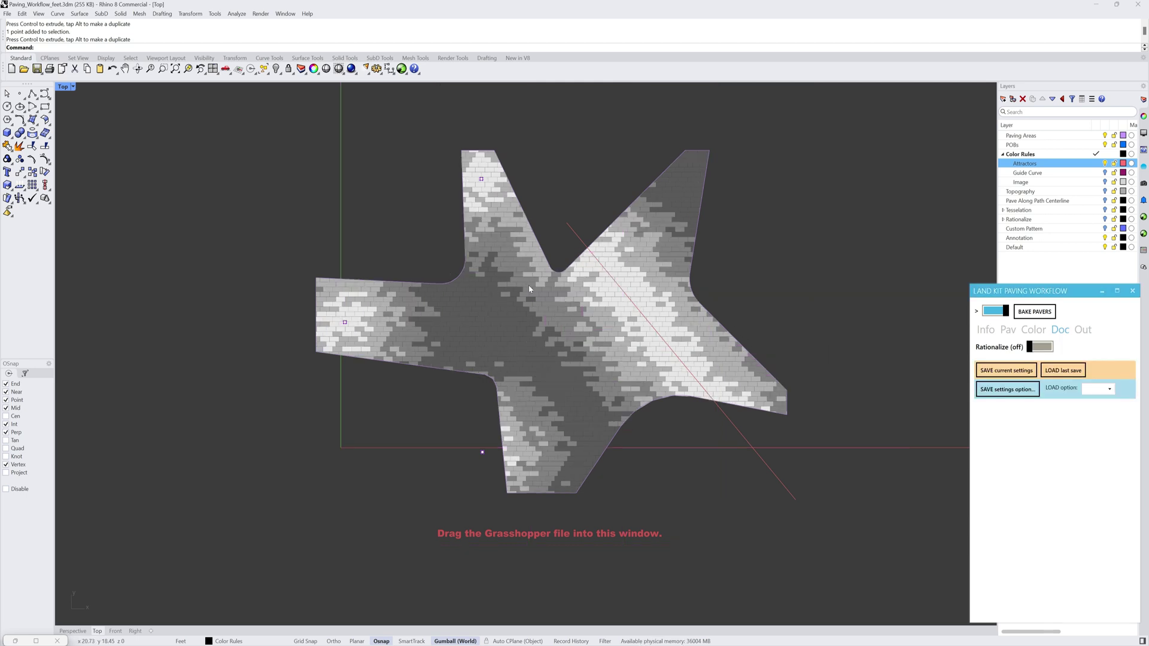
click(1040, 349)
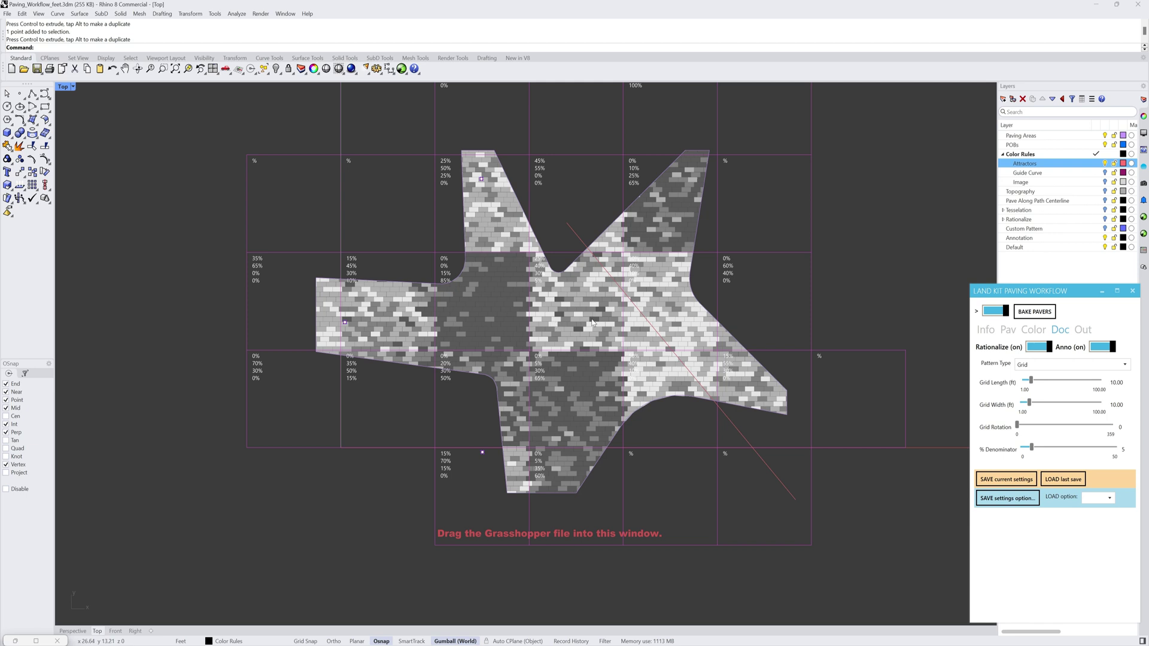
click(1076, 363)
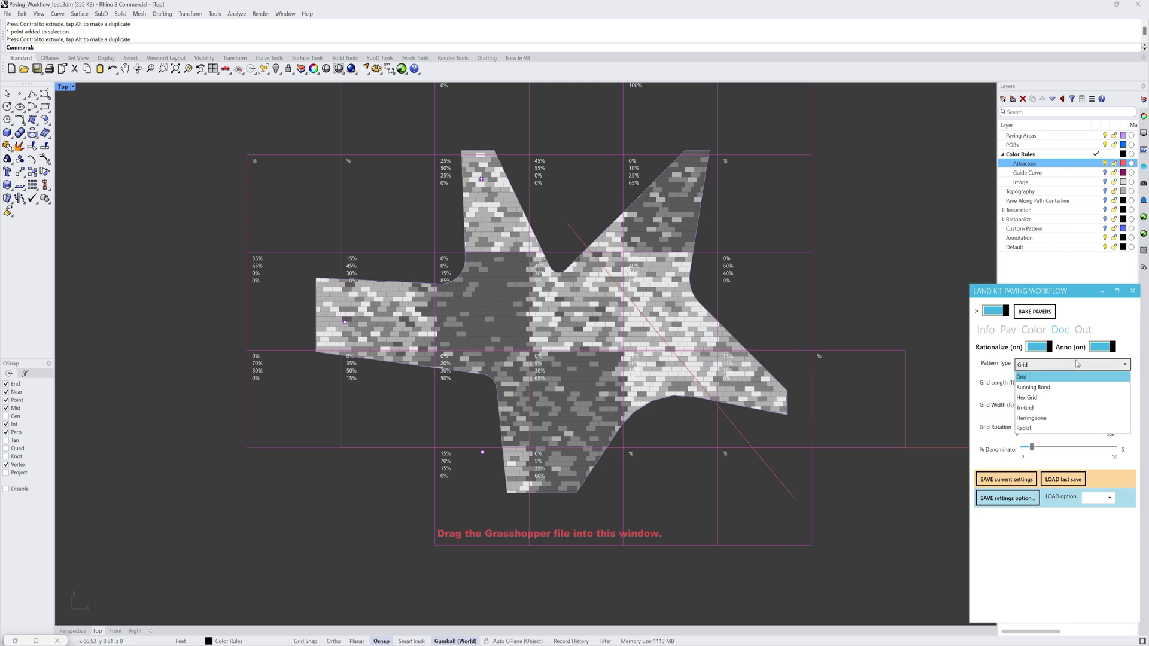
Step: Choose the Running Bond pattern and set Grid Length and Grid Width to 5 ft each
click(1062, 390)
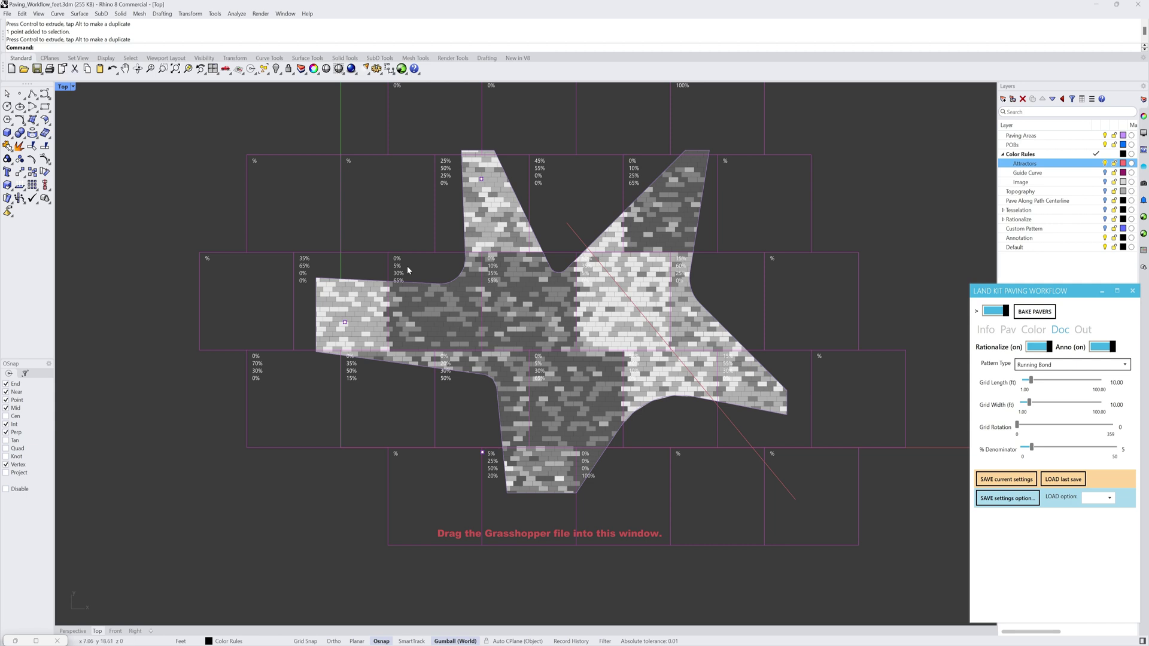
click(1073, 370)
click(1002, 366)
double_click(1033, 381)
text(5)
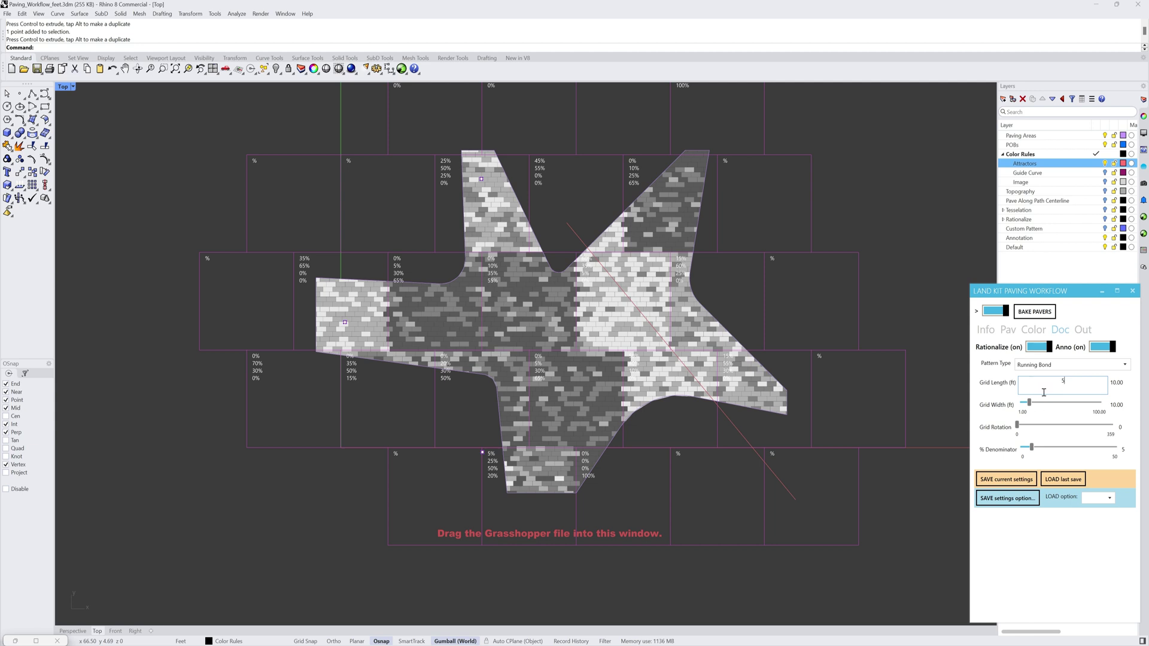
key(Return)
double_click(1045, 407)
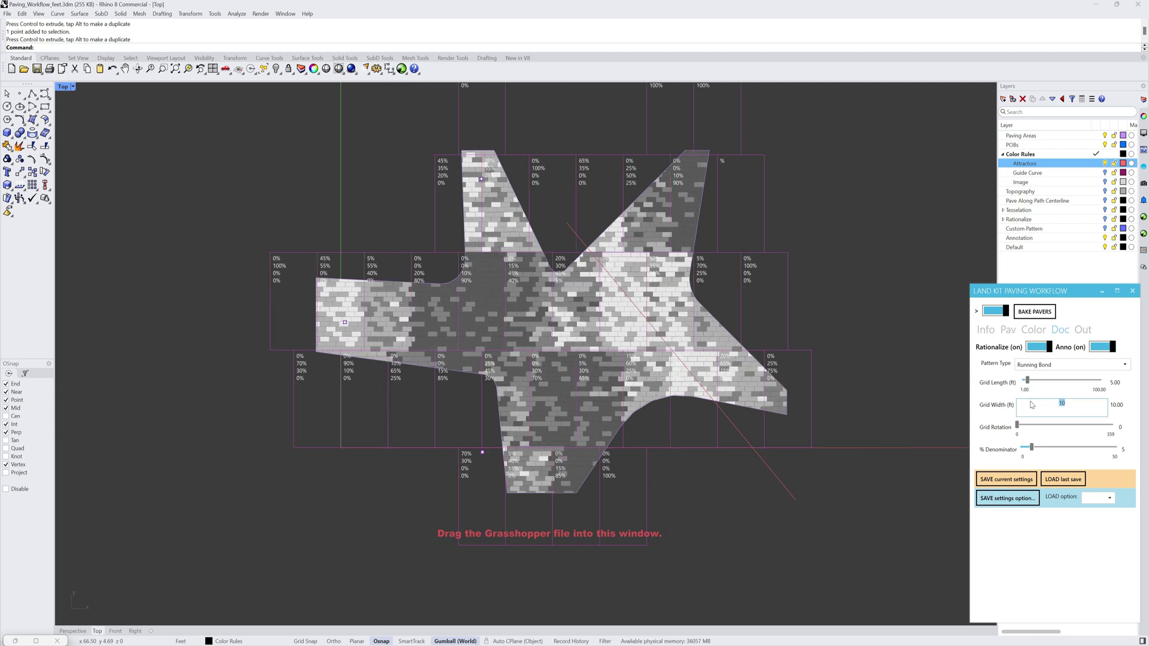
text(5)
key(Return)
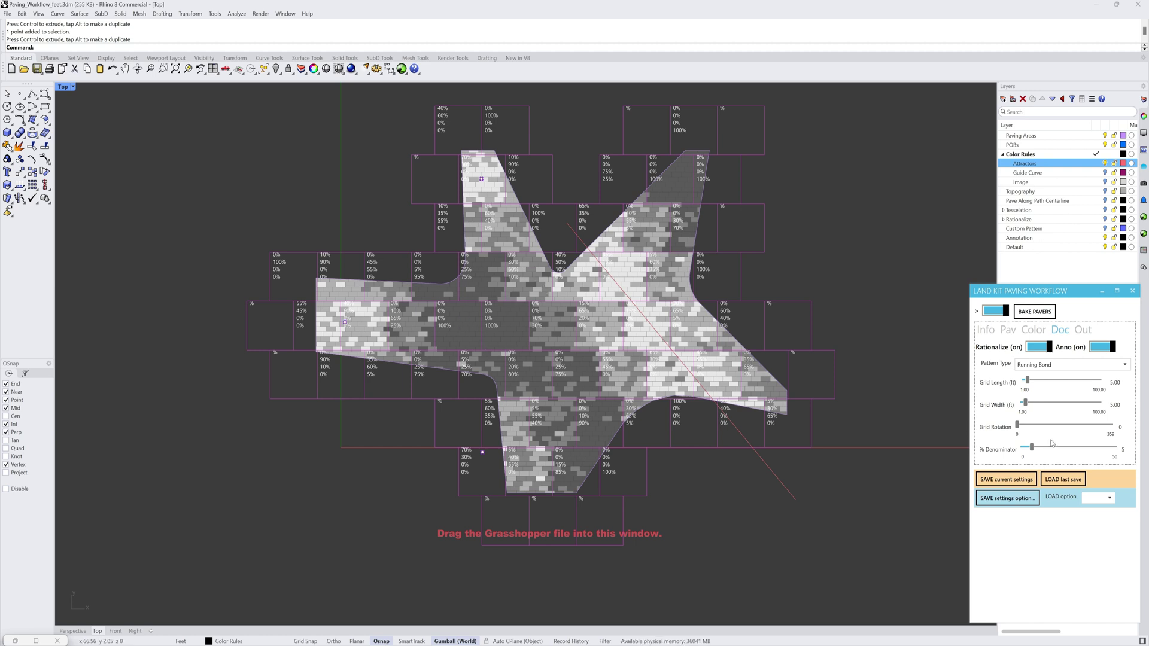
Step: Set the % Denominator slider to 10, after trying 1, so tone percentages round to 10% steps
double_click(1033, 447)
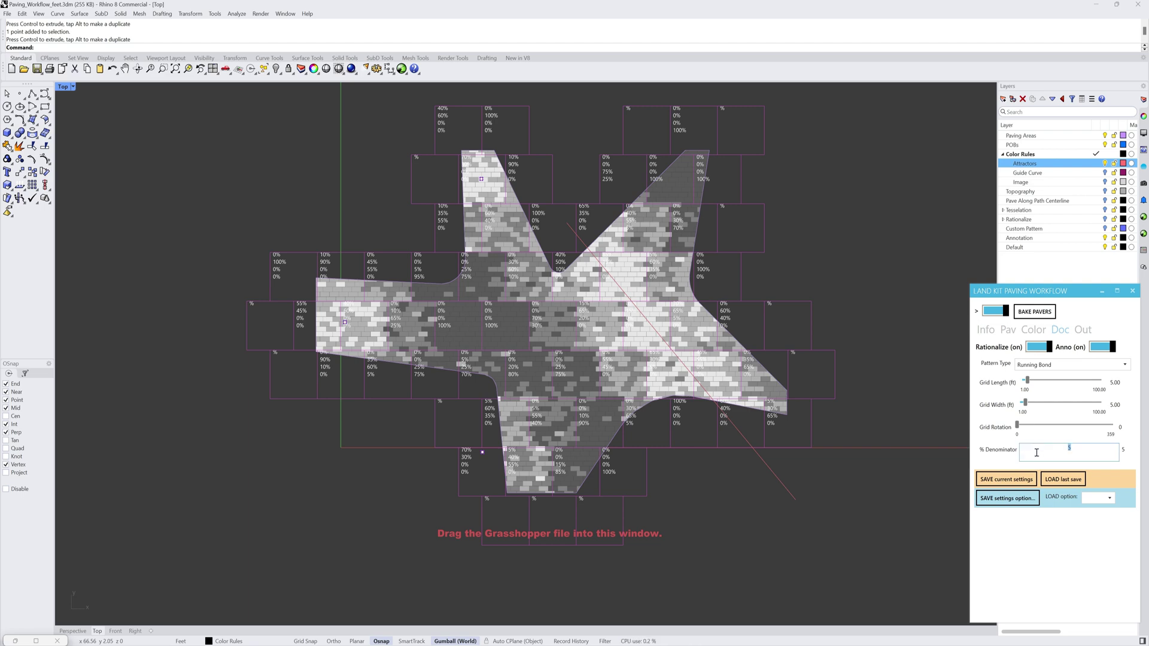
text(1)
key(Return)
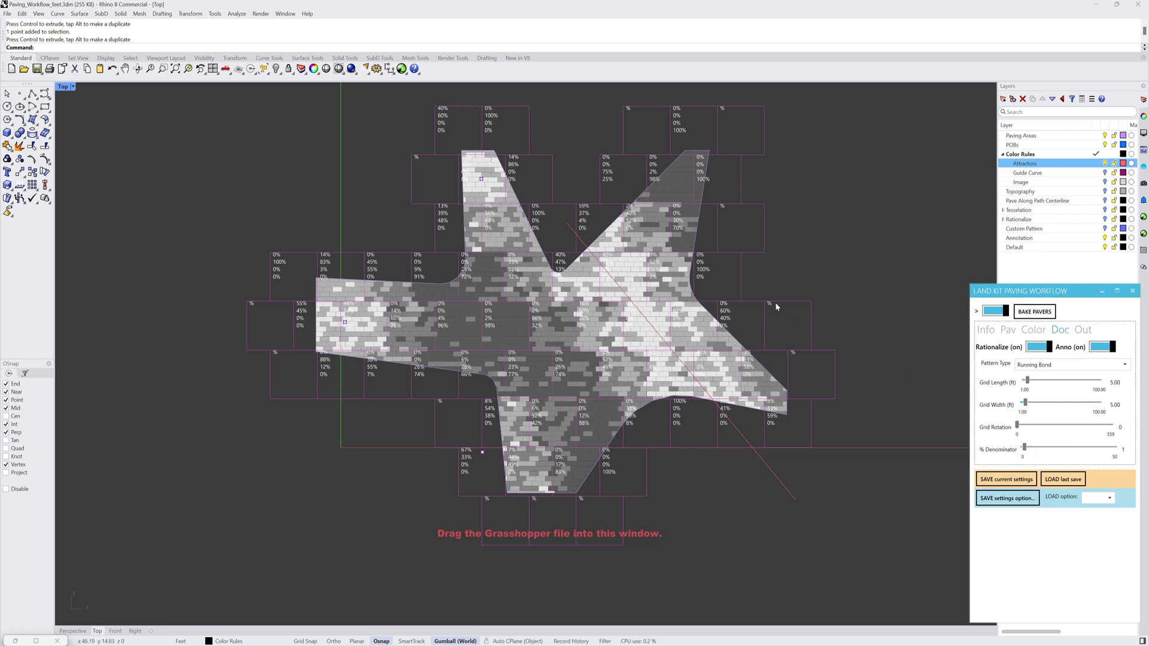
scroll(544, 220, up, 5)
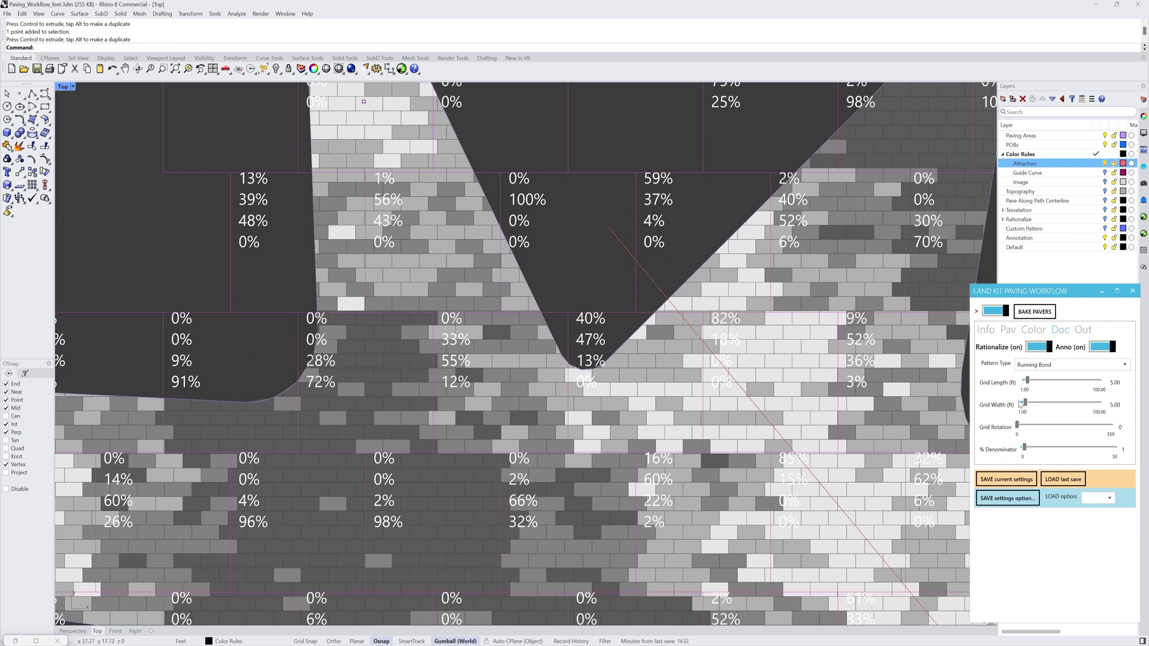
double_click(1025, 449)
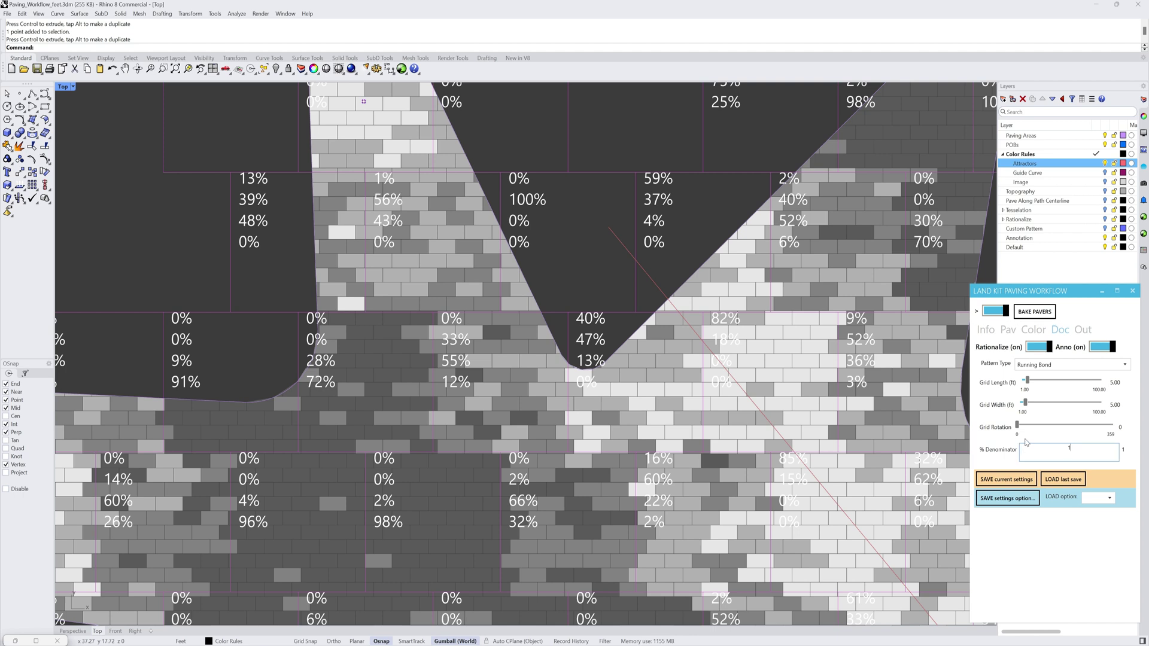
text(0)
key(Return)
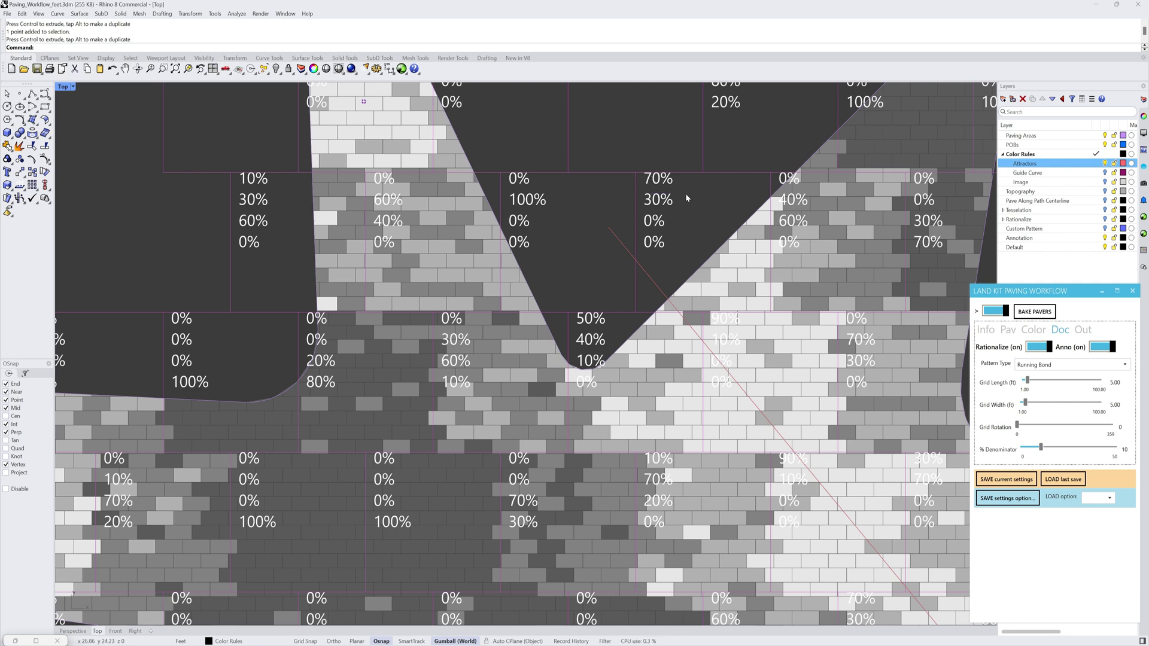
scroll(671, 245, down, 2)
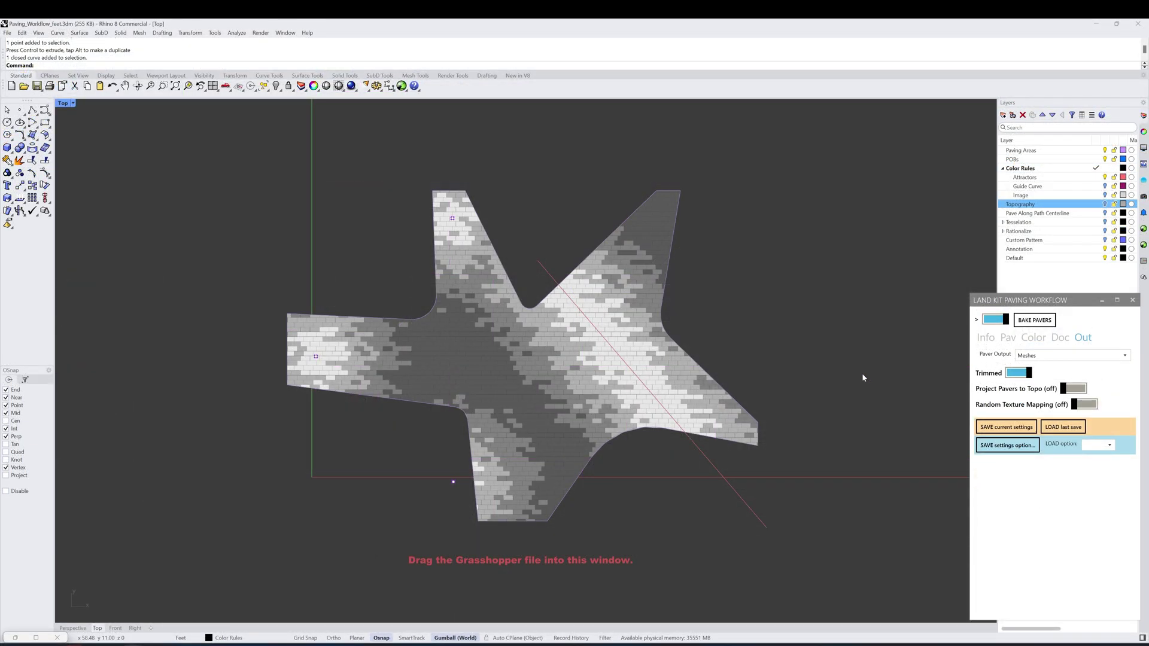
Step: Preview Curves as the Paver Output, then set it back to Meshes
click(1125, 357)
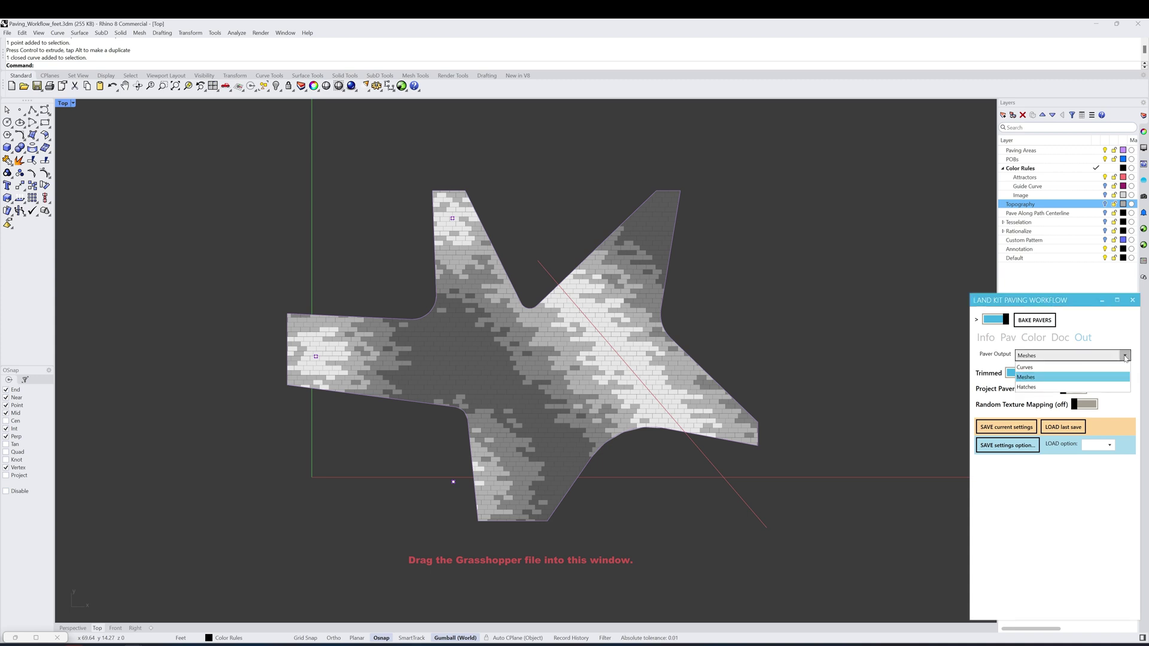
click(1107, 367)
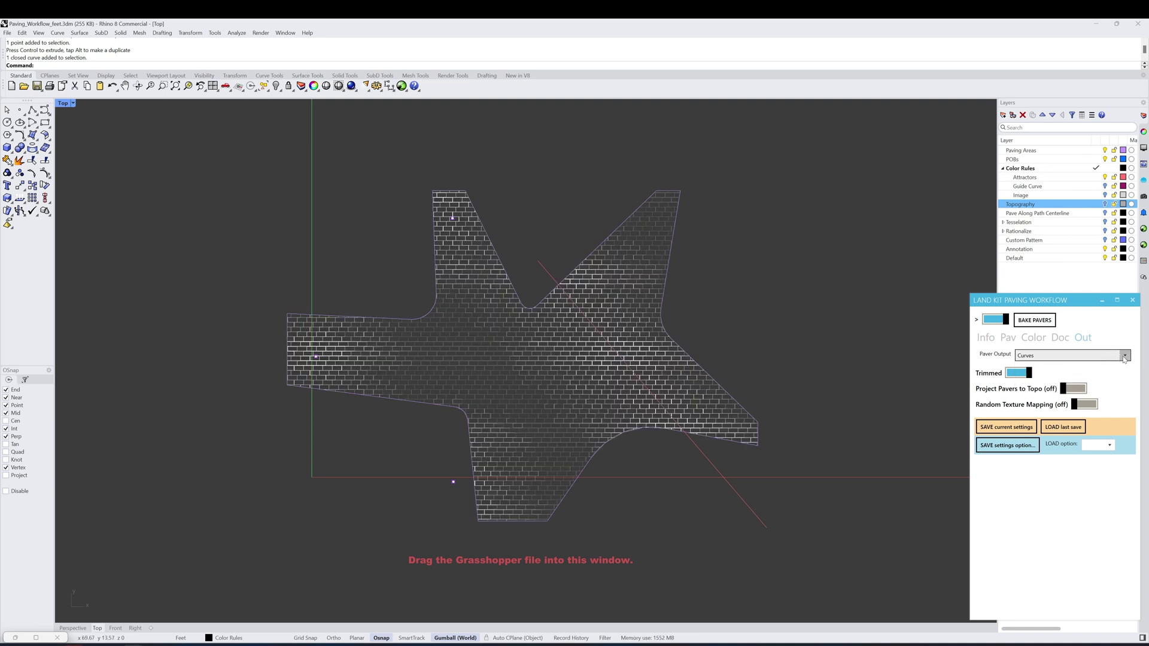
click(1100, 357)
click(1099, 378)
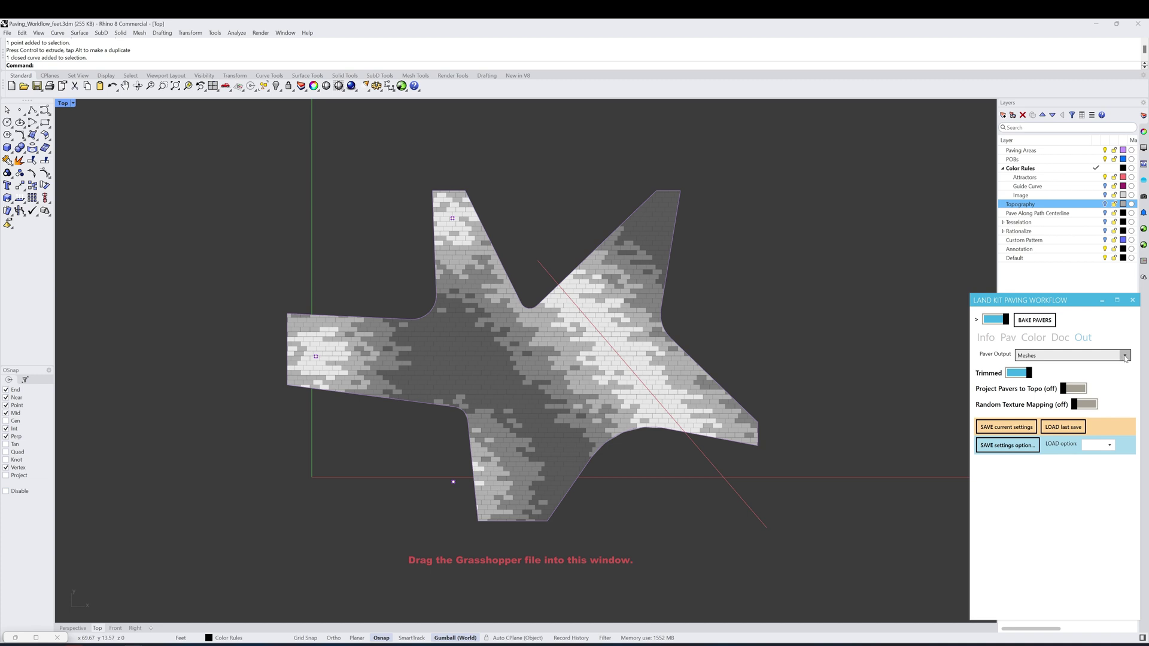
click(1125, 357)
click(1119, 328)
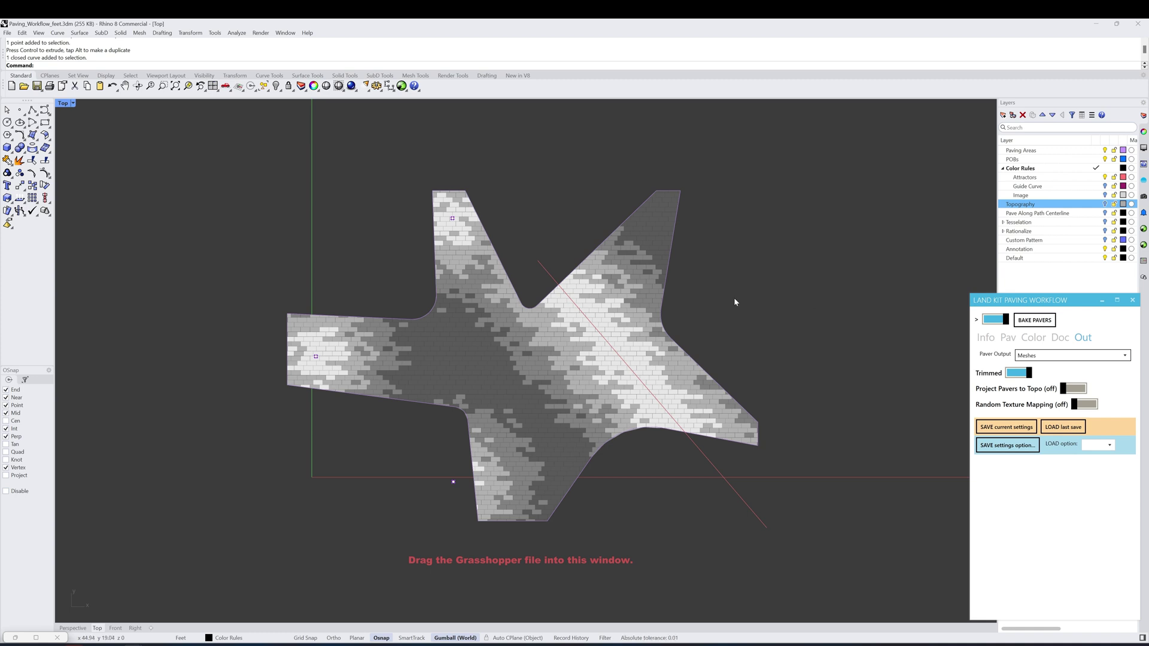
Step: Toggle Trimmed off and back on, and restore the split Top/Perspective viewport layout
click(1025, 374)
click(1024, 374)
click(1024, 374)
click(1023, 374)
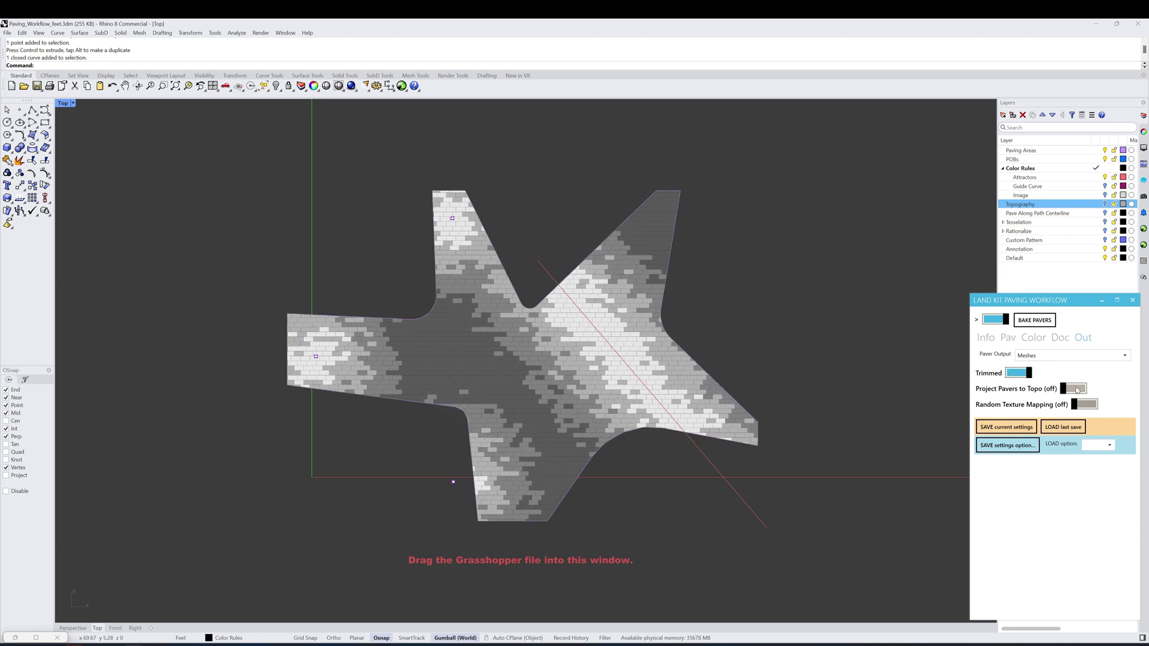
key(ctrl+m)
Step: Maximize Perspective, show the Topography layer and raise the topography surface with the gumball
double_click(548, 107)
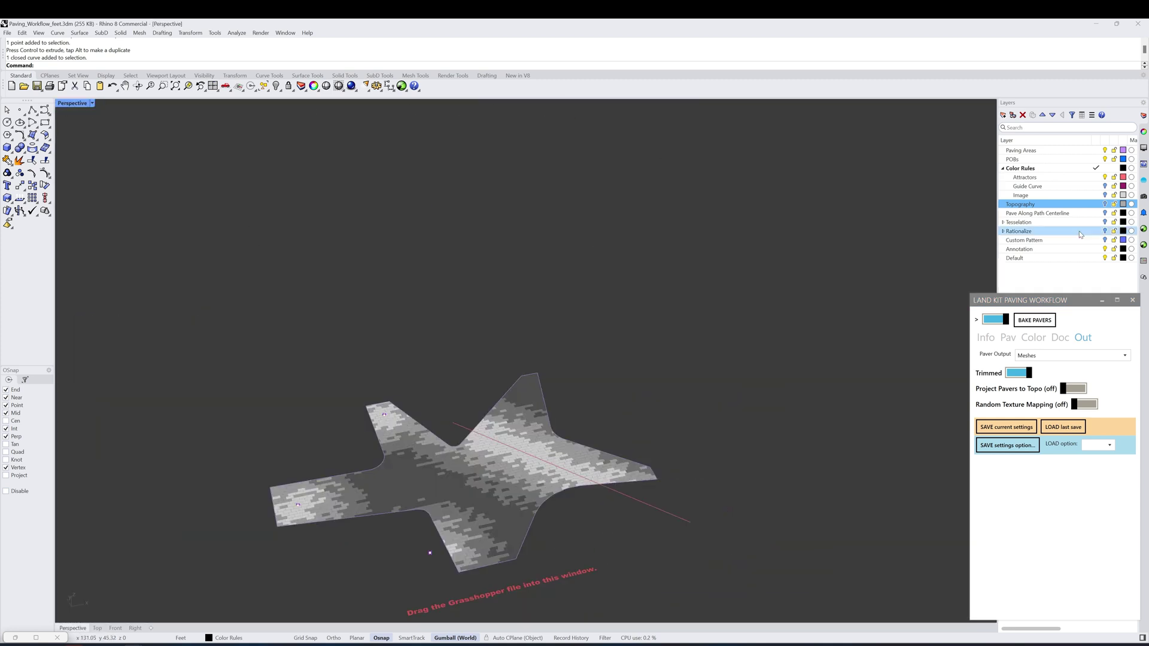
click(1104, 204)
right_drag(597, 311, 606, 286)
click(607, 286)
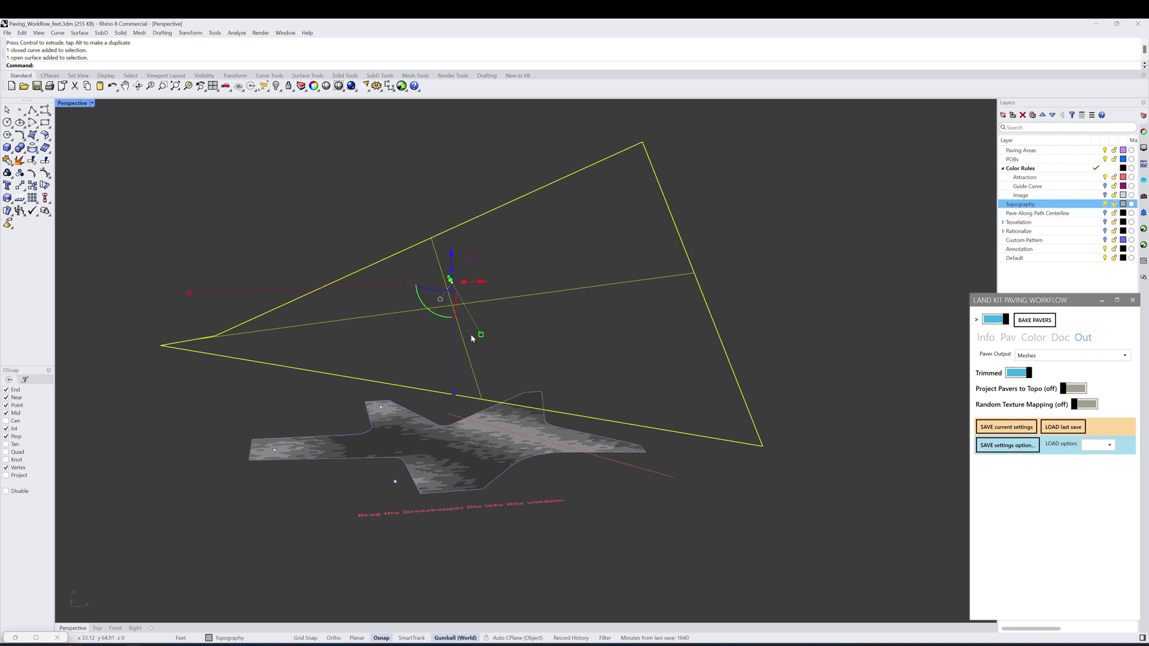
drag(454, 393, 461, 335)
right_drag(461, 335, 610, 352)
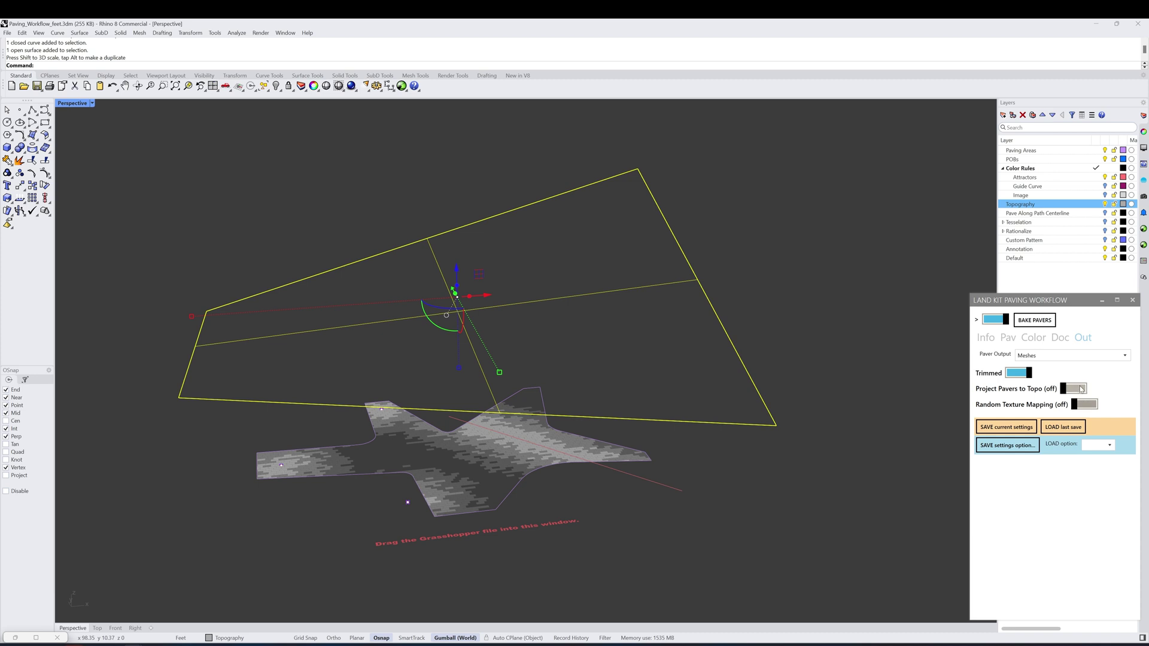
Step: Preview Project Pavers to Topo, then turn it off, hide Topography and enable Random Texture Mapping
click(1081, 389)
right_drag(675, 352, 717, 349)
click(768, 273)
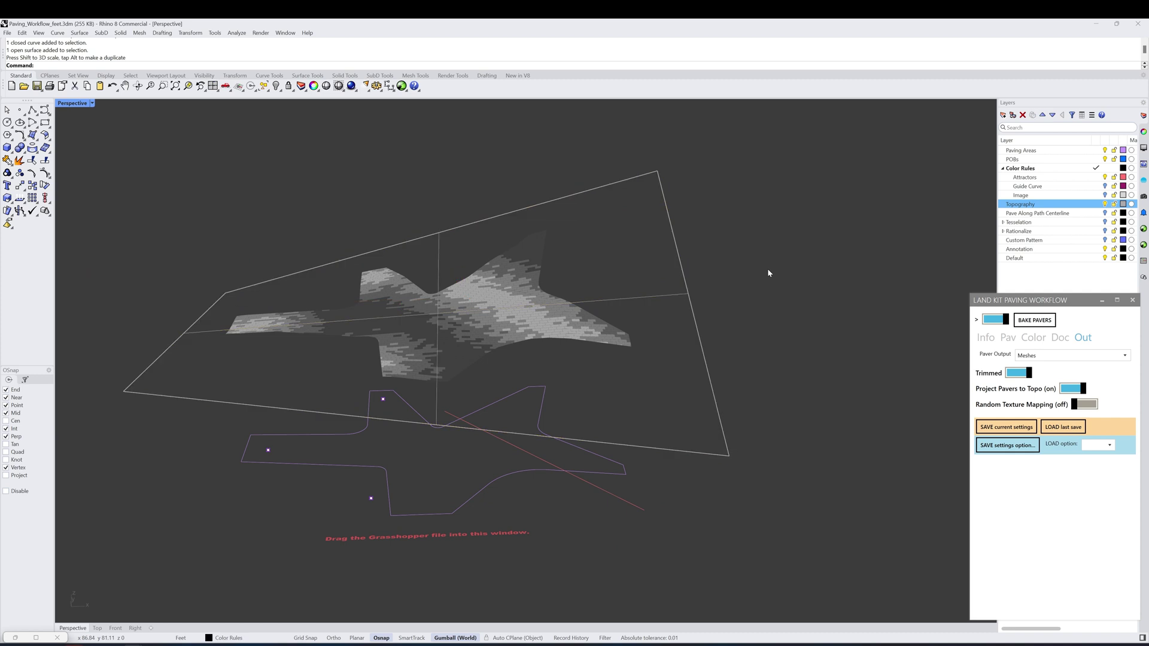
click(1073, 390)
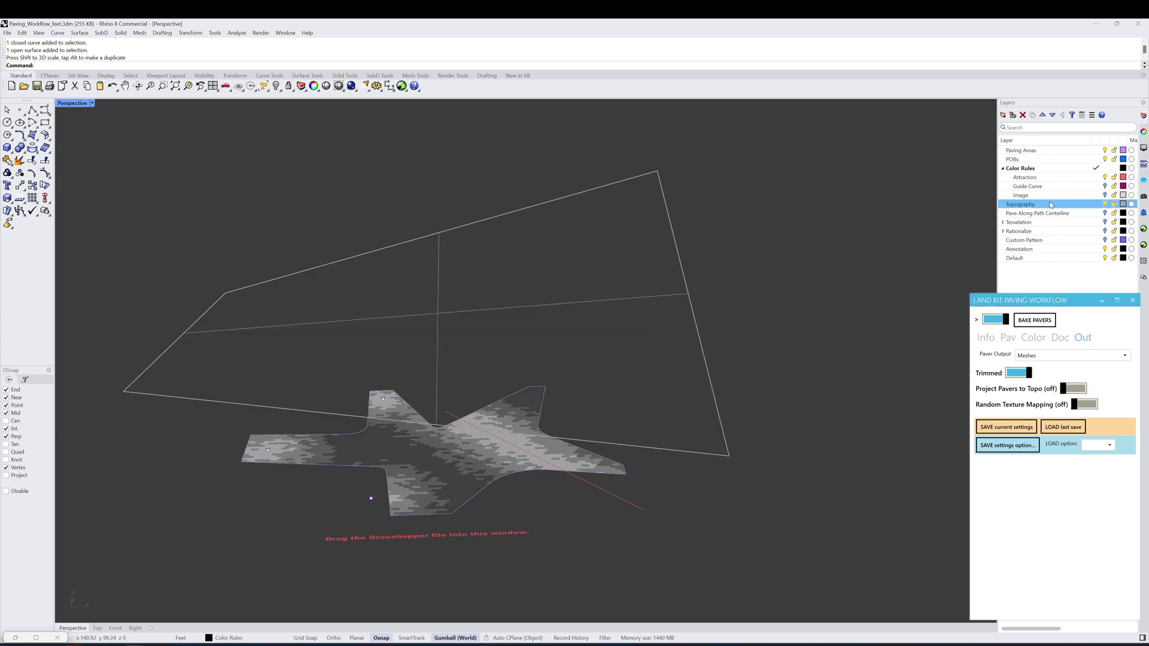
click(1104, 205)
click(1084, 404)
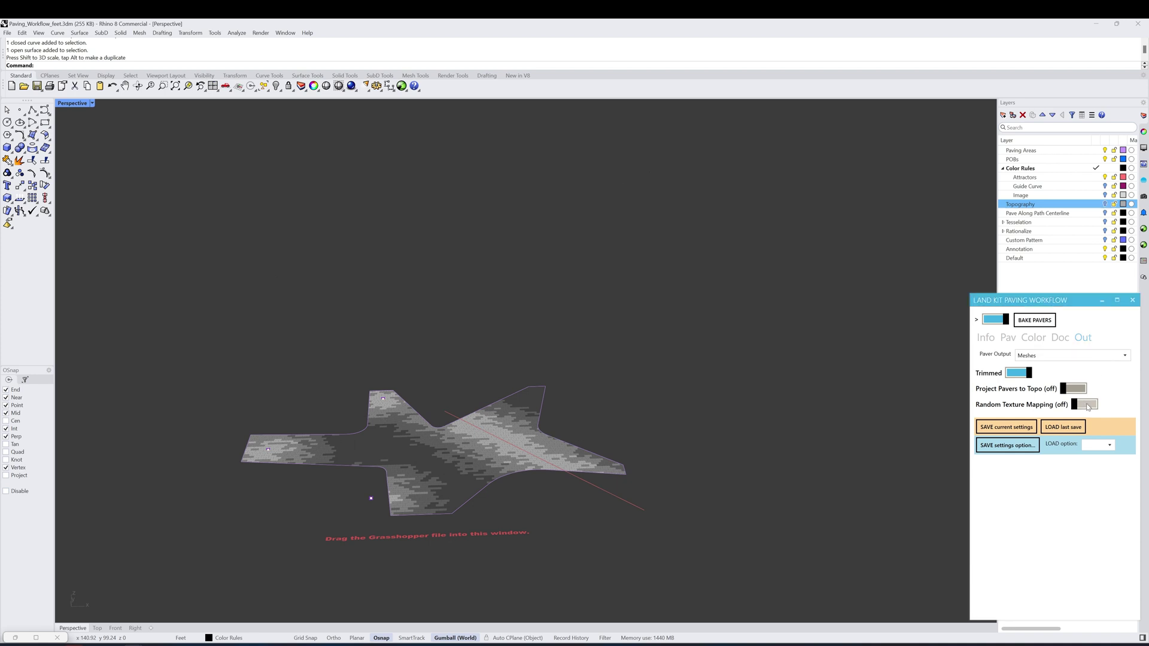
Step: Zoom, pan and orbit Perspective to inspect the random white stone brick texture, scaled 0.7–1.7
key(ctrl+shift+e)
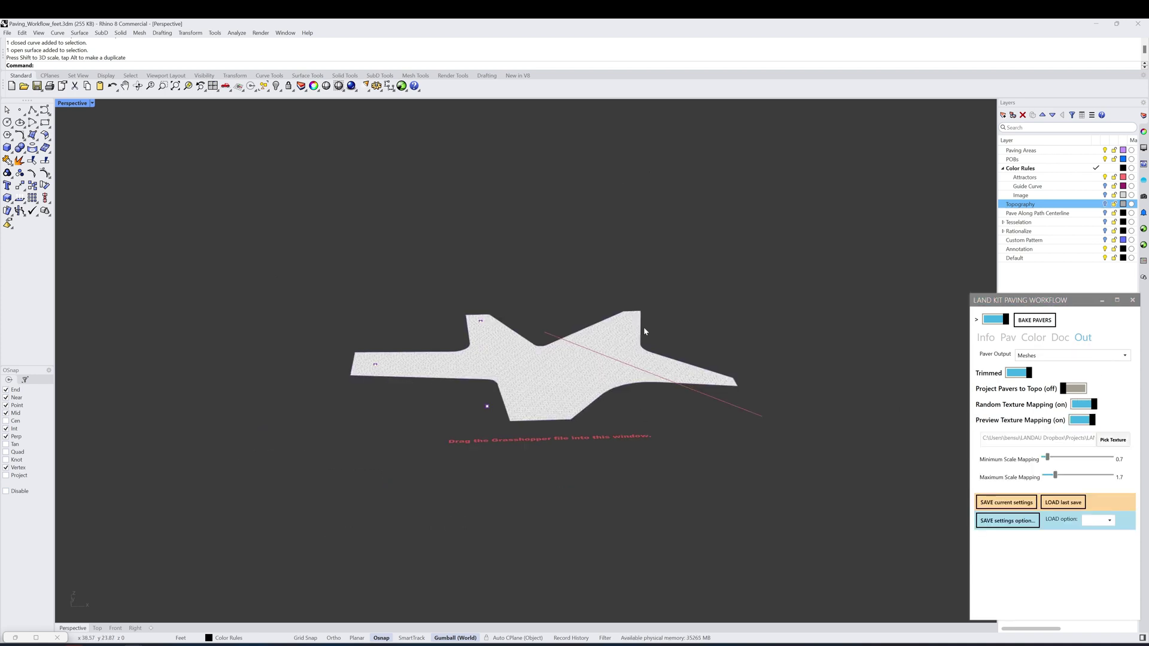
scroll(642, 329, up, 2)
scroll(547, 429, up, 3)
scroll(547, 429, up, 3)
scroll(580, 314, up, 3)
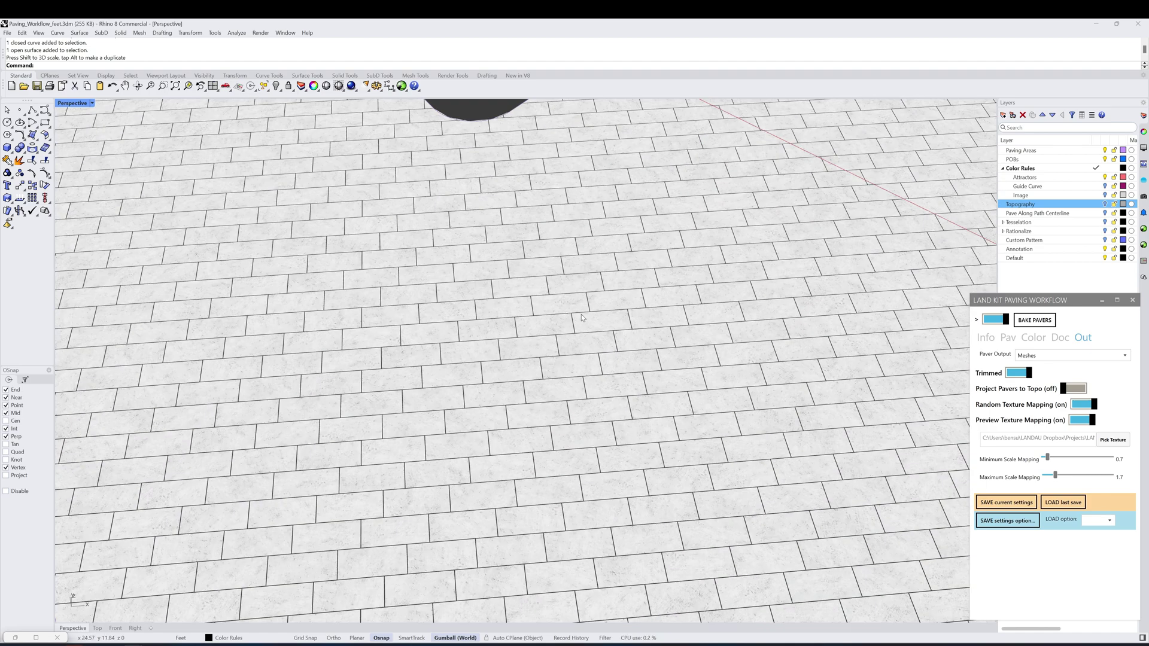
scroll(580, 314, up, 2)
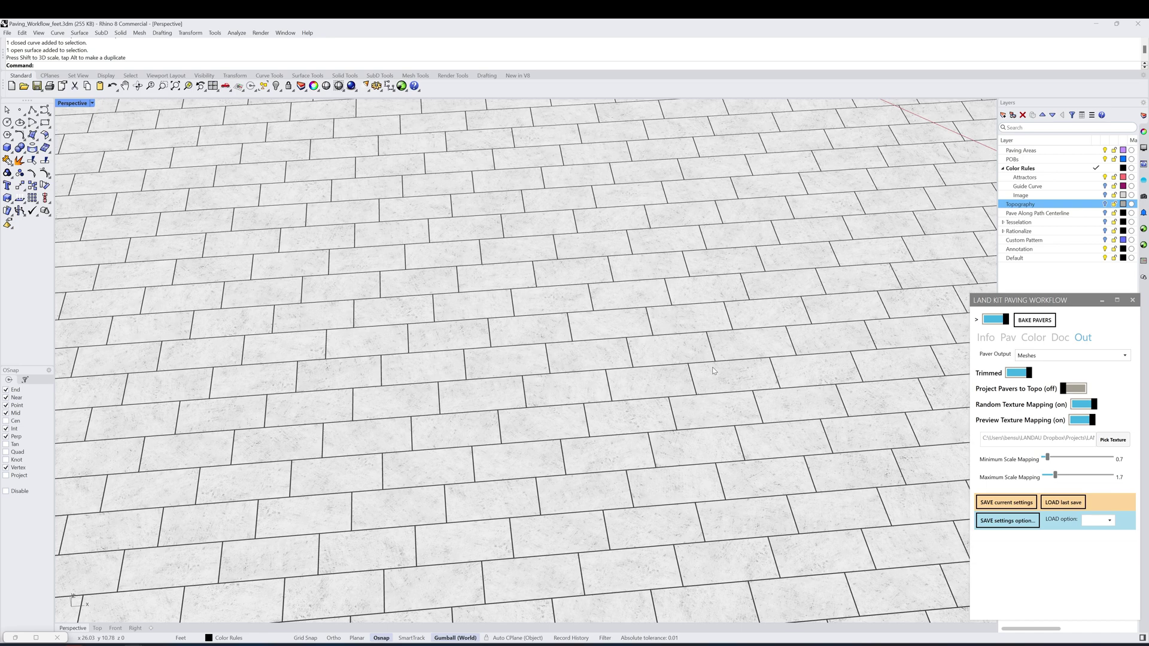
scroll(712, 367, down, 5)
shift+right_drag(736, 369, 666, 351)
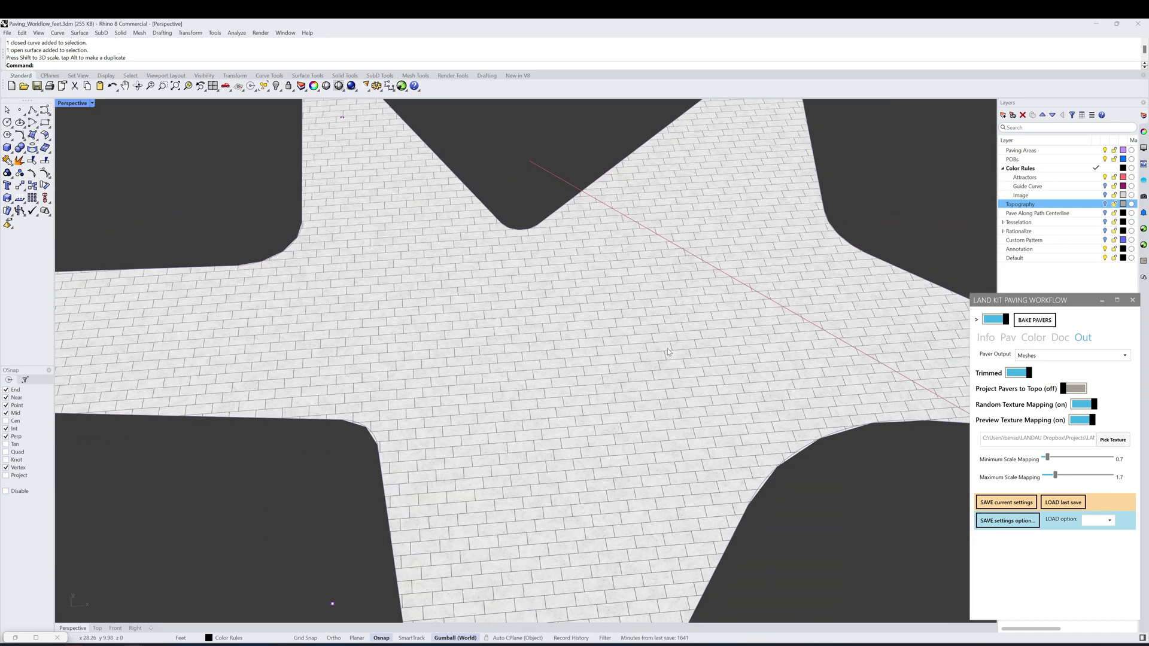
mouse_move(557, 383)
right_down()
mouse_move(577, 367)
mouse_move(547, 379)
right_up()
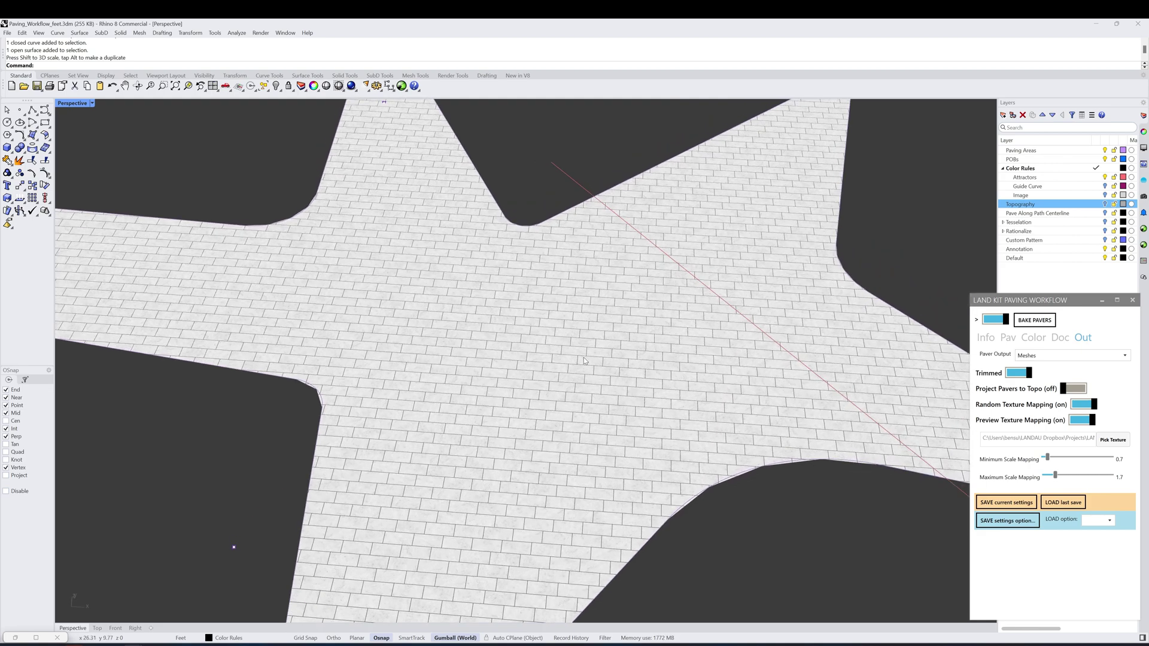
scroll(584, 360, down, 5)
scroll(580, 343, up, 2)
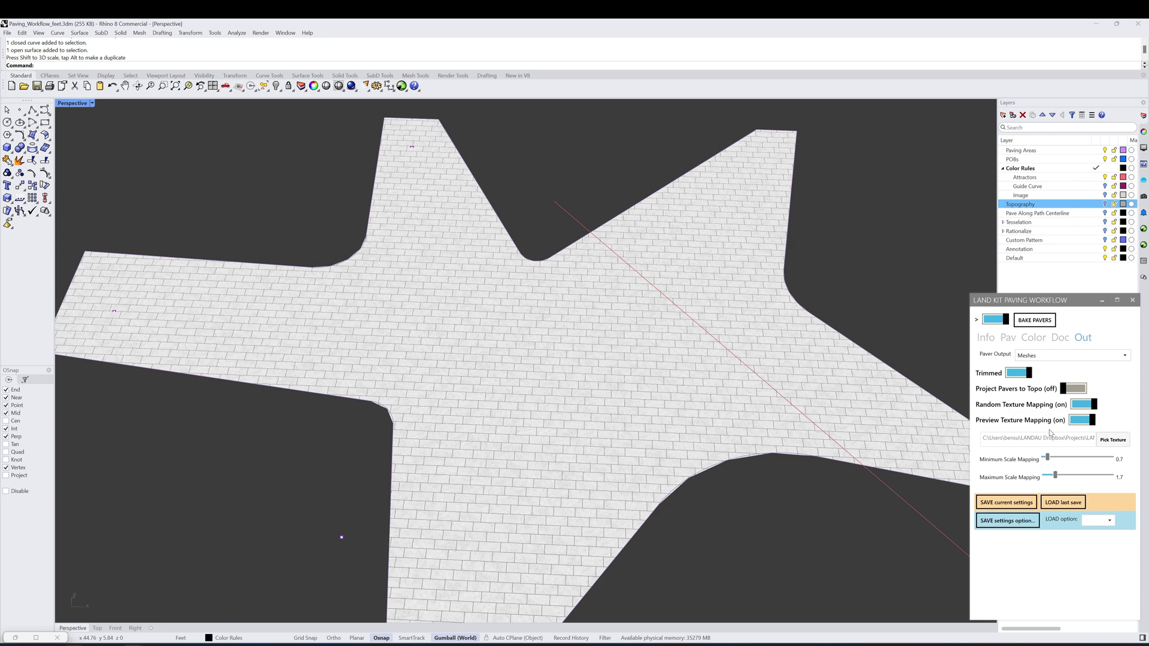
Step: Switch off Preview Texture Mapping and Random Texture Mapping on the pavers
click(1080, 420)
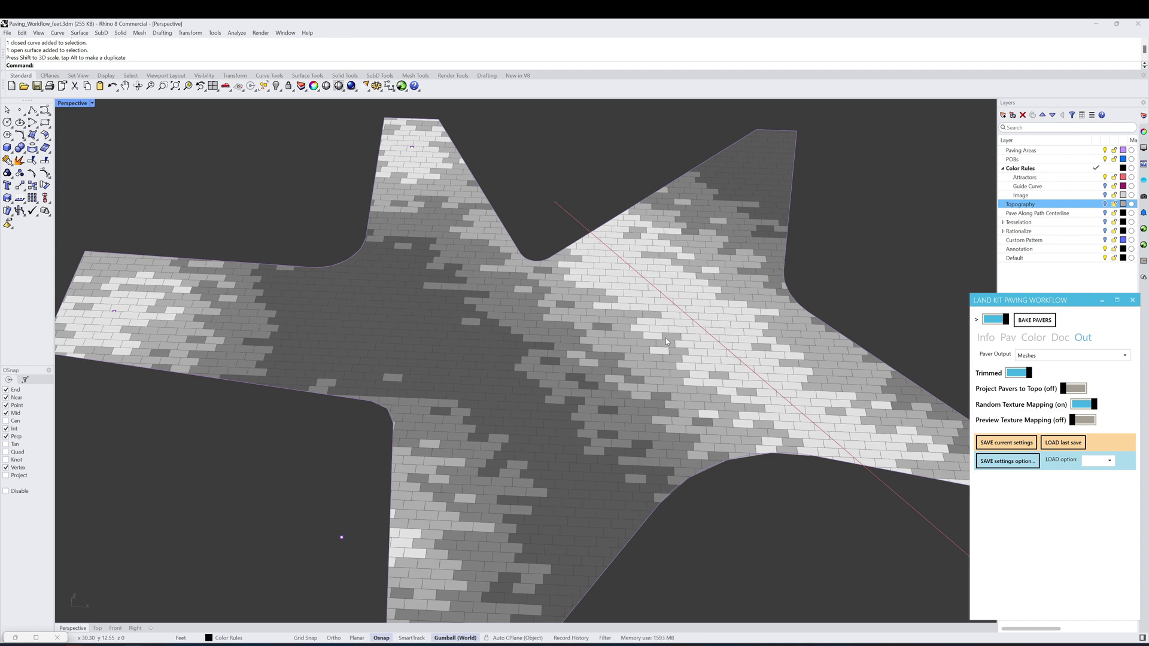
right_drag(633, 344, 687, 343)
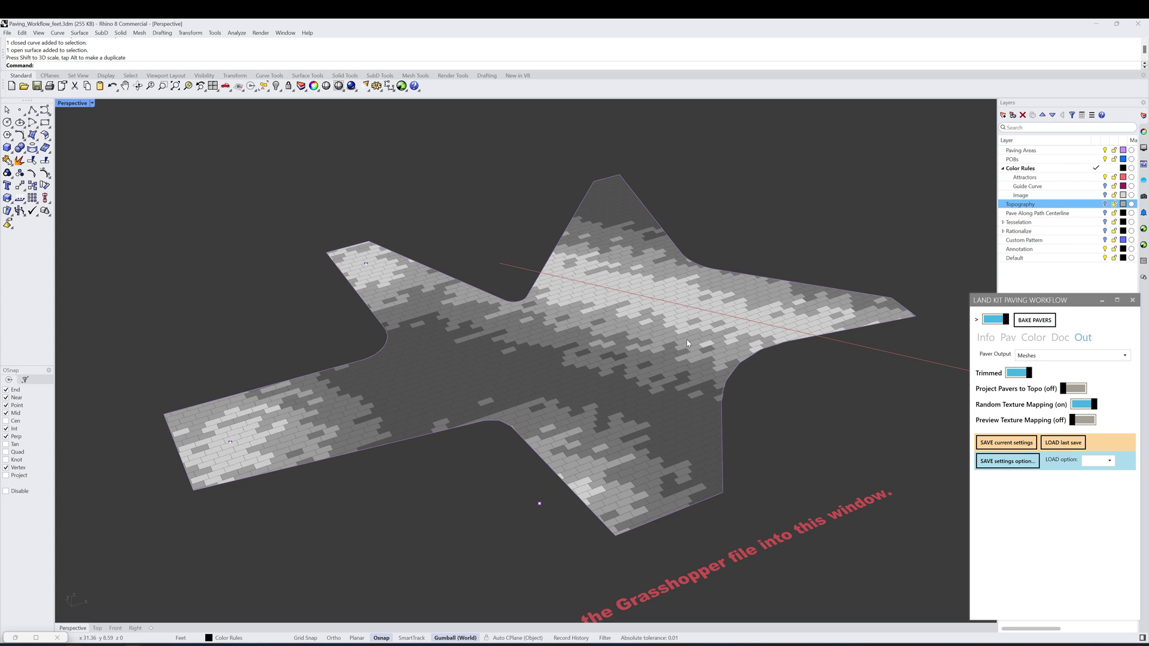
click(1083, 404)
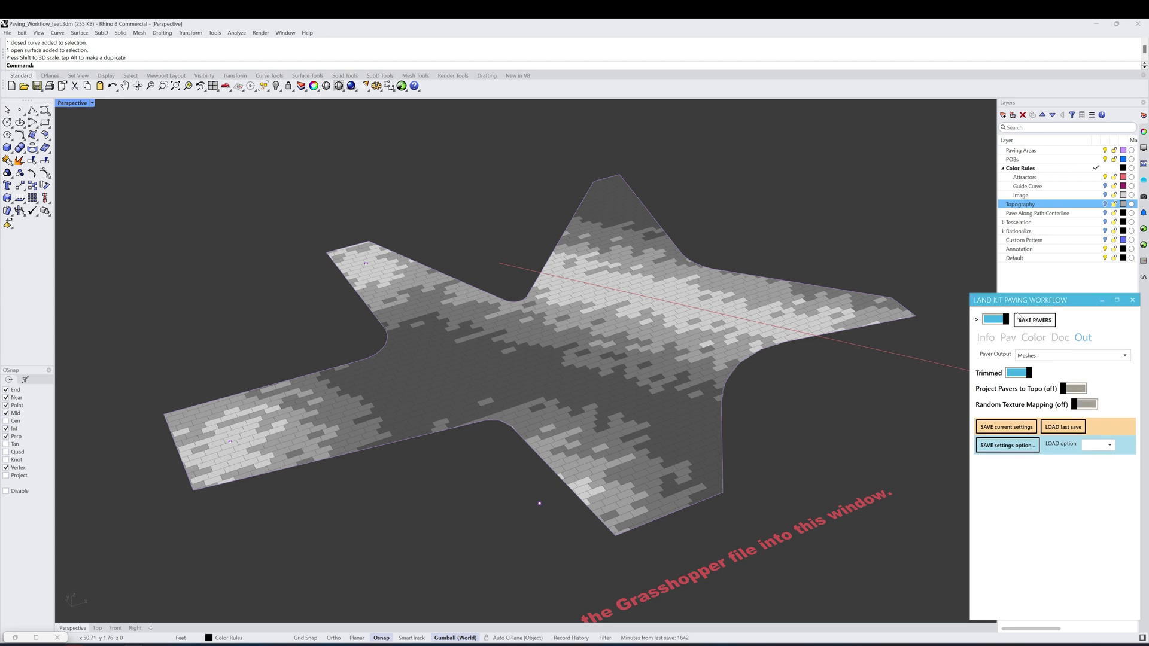
Step: Bake the pavers into a new PAVING layer with tone sublayers 0, 1, 2 and 3
right_drag(748, 281, 505, 329)
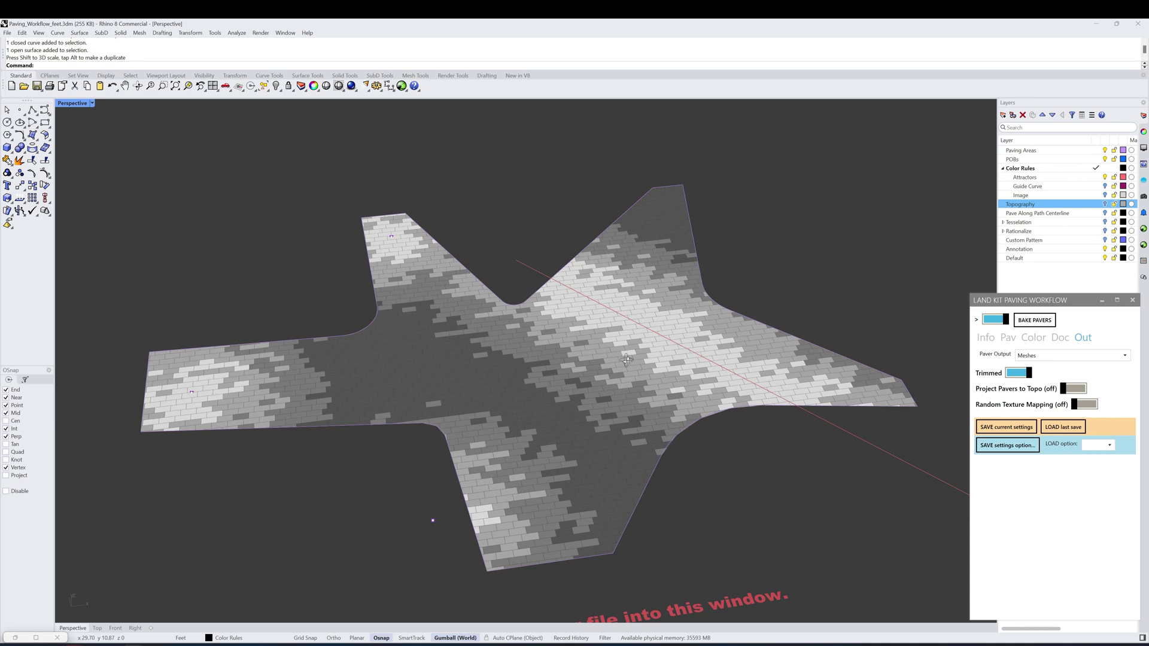
right_drag(622, 354, 688, 356)
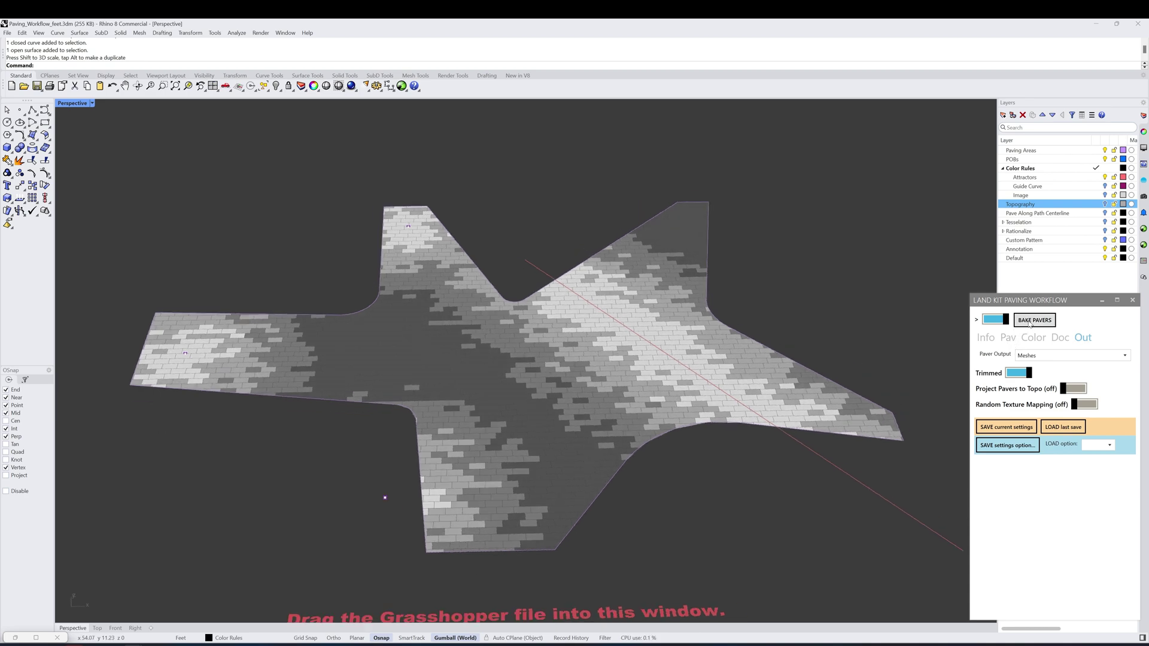
drag(1038, 293, 1038, 372)
click(1038, 267)
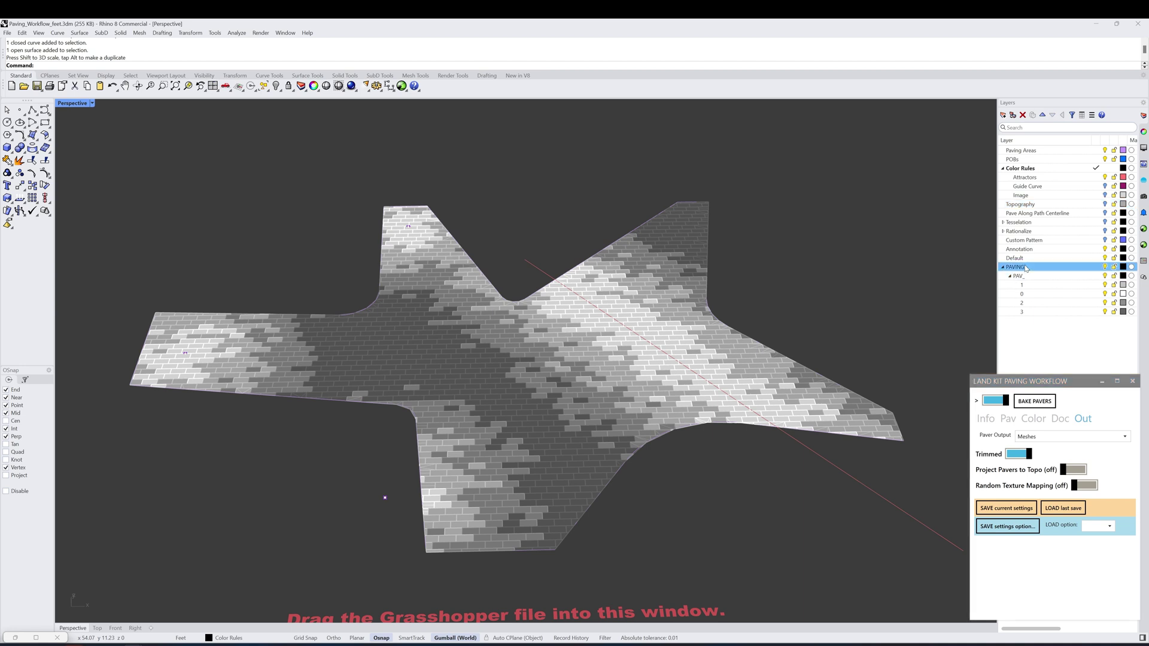
Step: Select the pavers on sublayers 1 and 0 and lift each set upward with the gumball
click(1038, 285)
right_click(1038, 284)
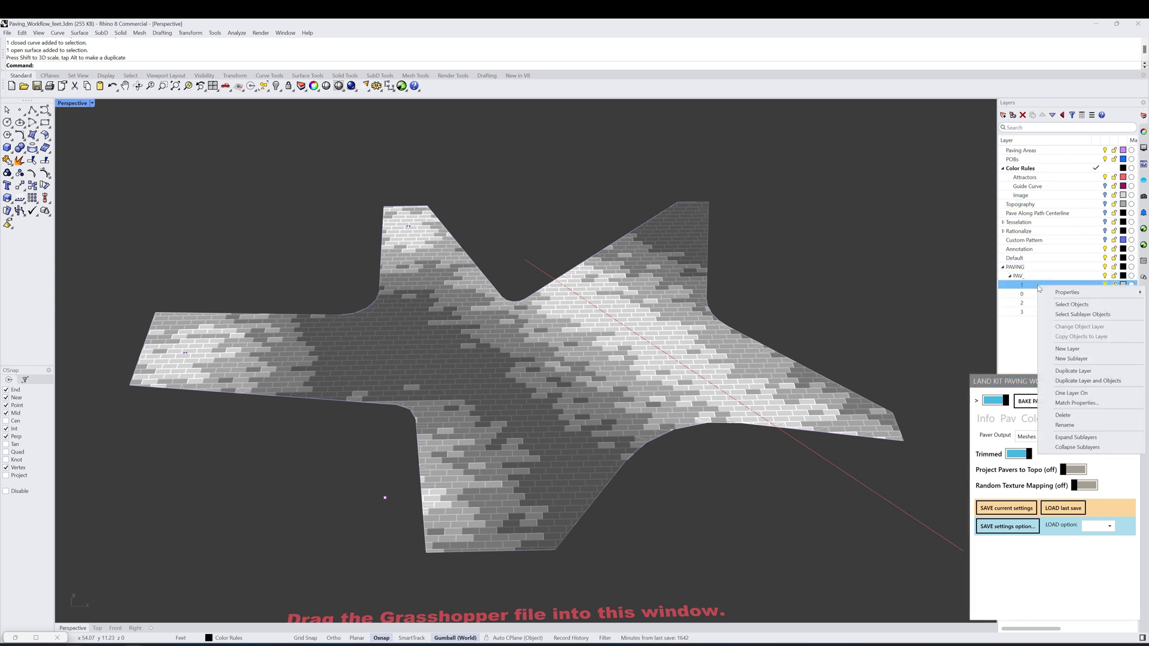
click(1054, 305)
drag(502, 326, 803, 172)
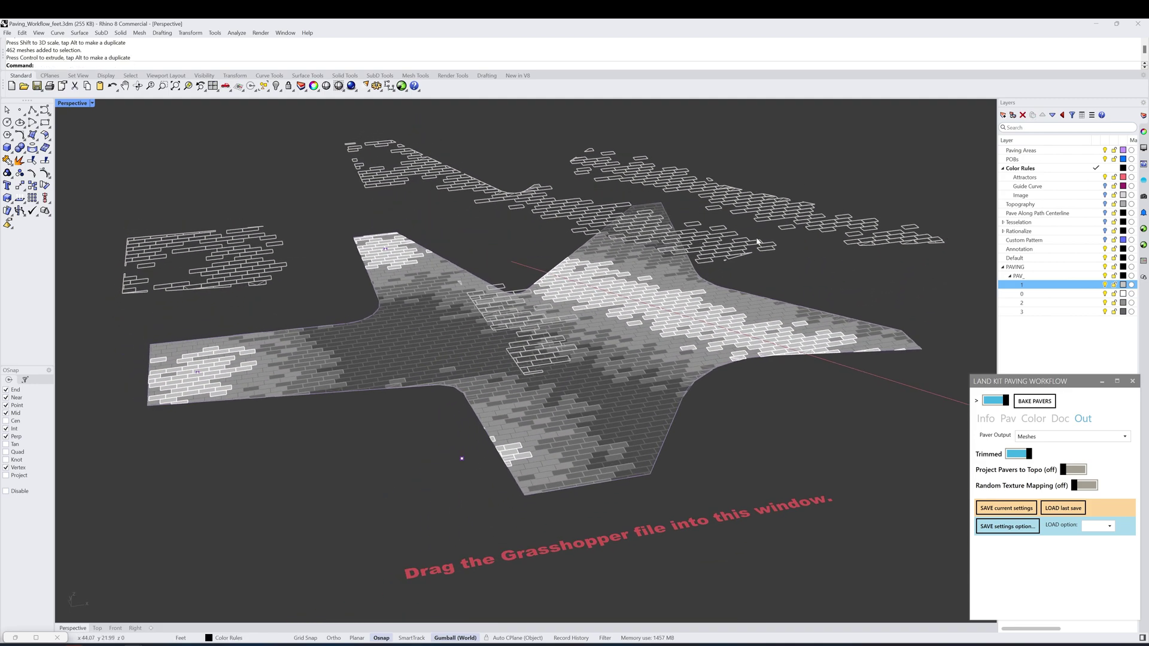
right_click(1041, 294)
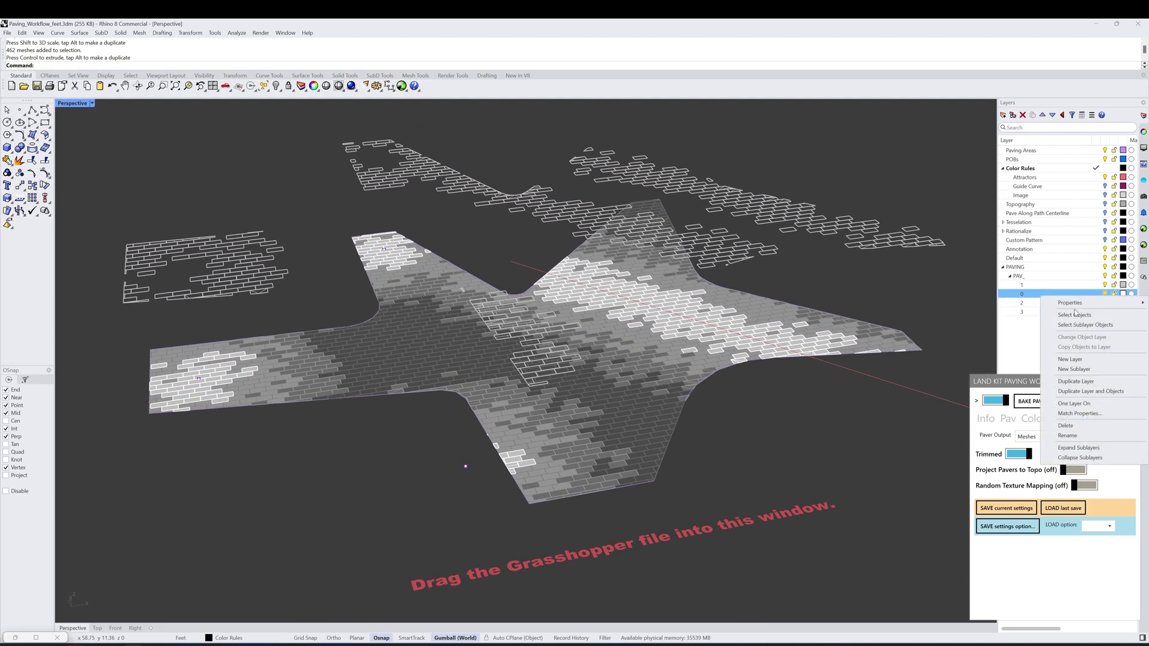
click(1070, 315)
drag(513, 297, 518, 274)
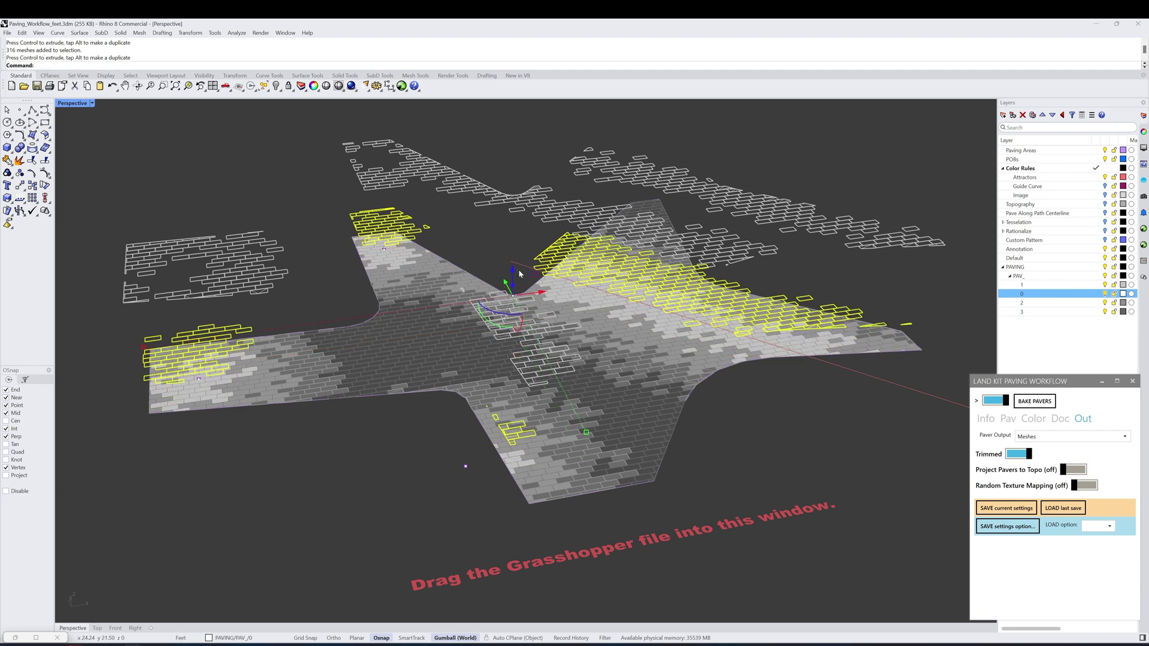
Step: Set the Perspective view to Shaded and deselect to view the separated paver layers
click(91, 103)
click(99, 156)
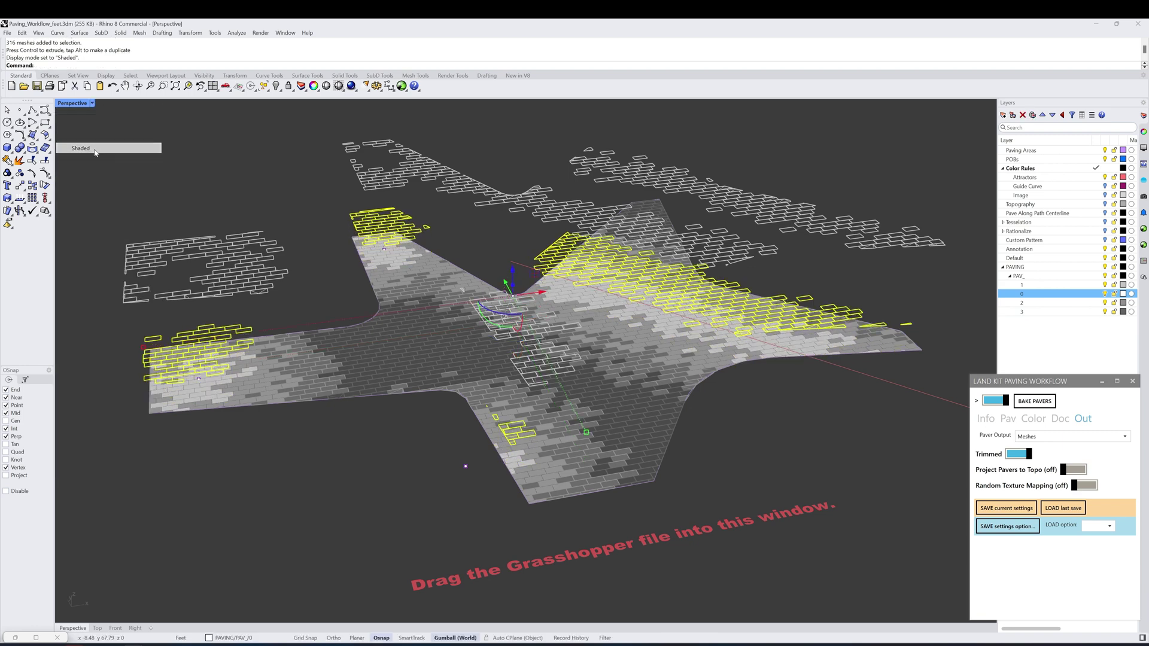
click(201, 192)
right_drag(704, 296, 697, 294)
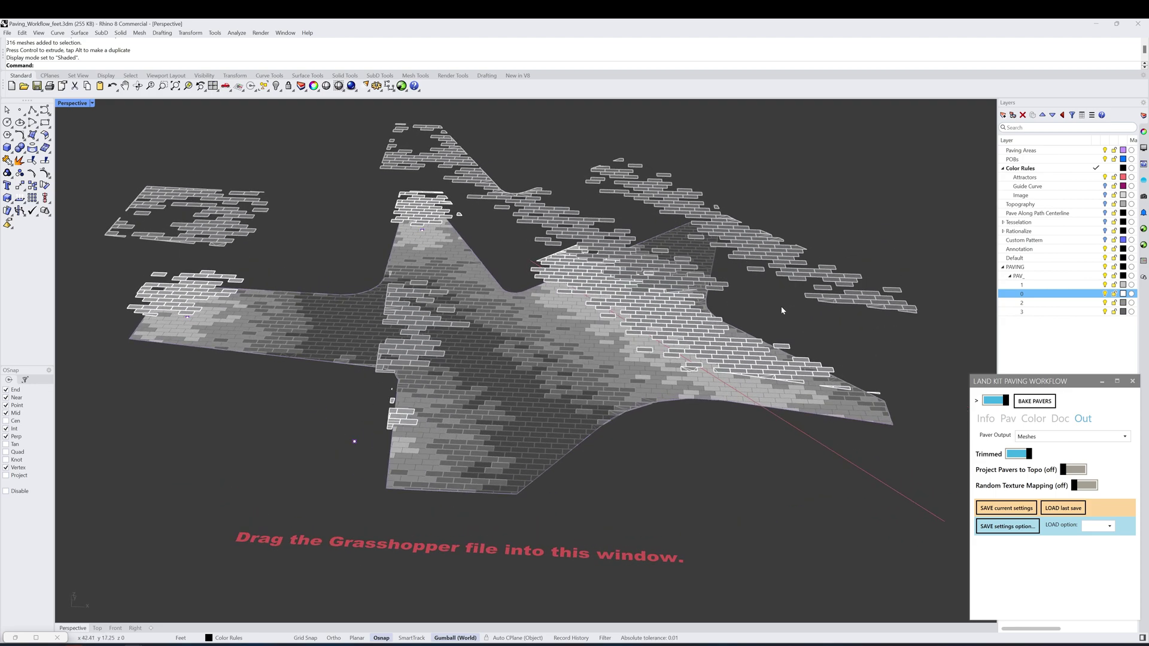